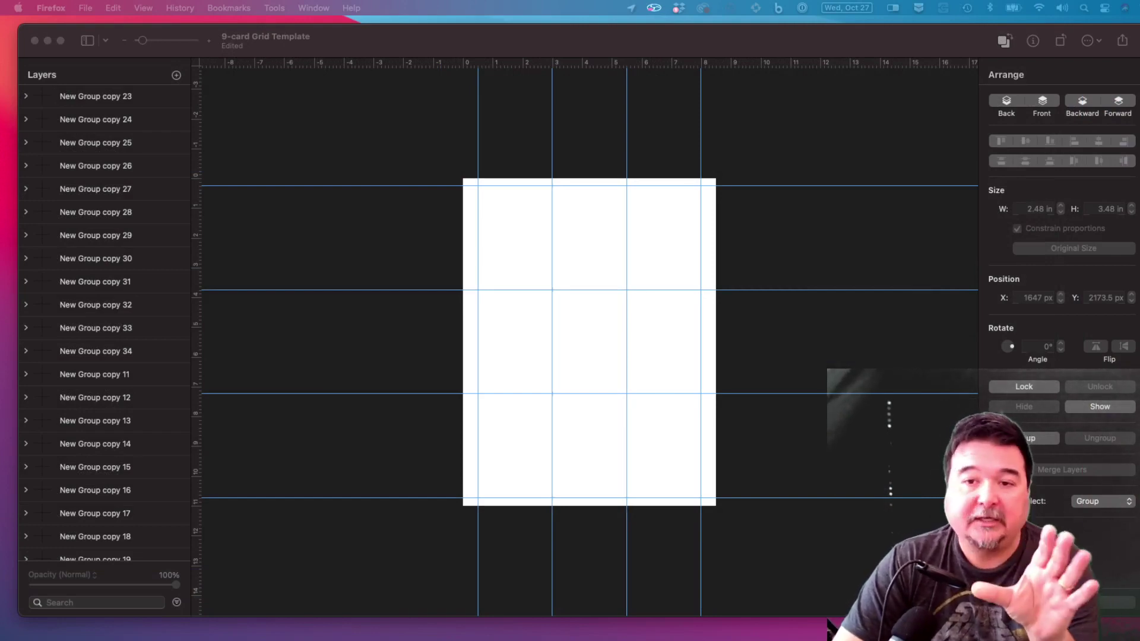
{"action": "left_click", "coordinate": [745, 259]}
{"action": "key", "text": "super+0"}
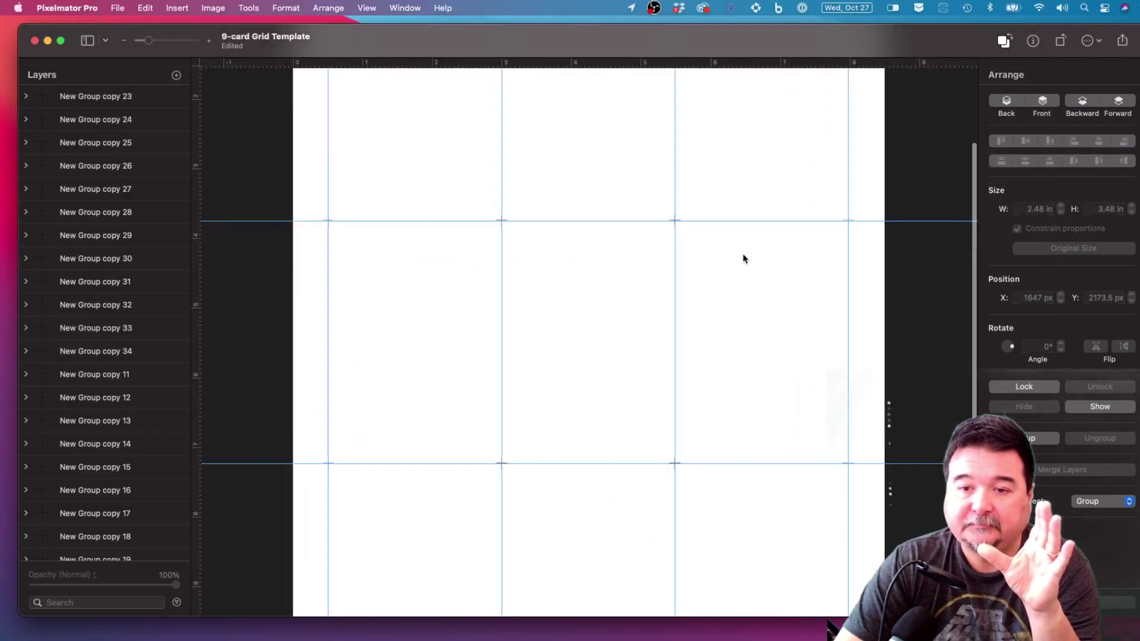
{"action": "key", "text": "super+equal"}
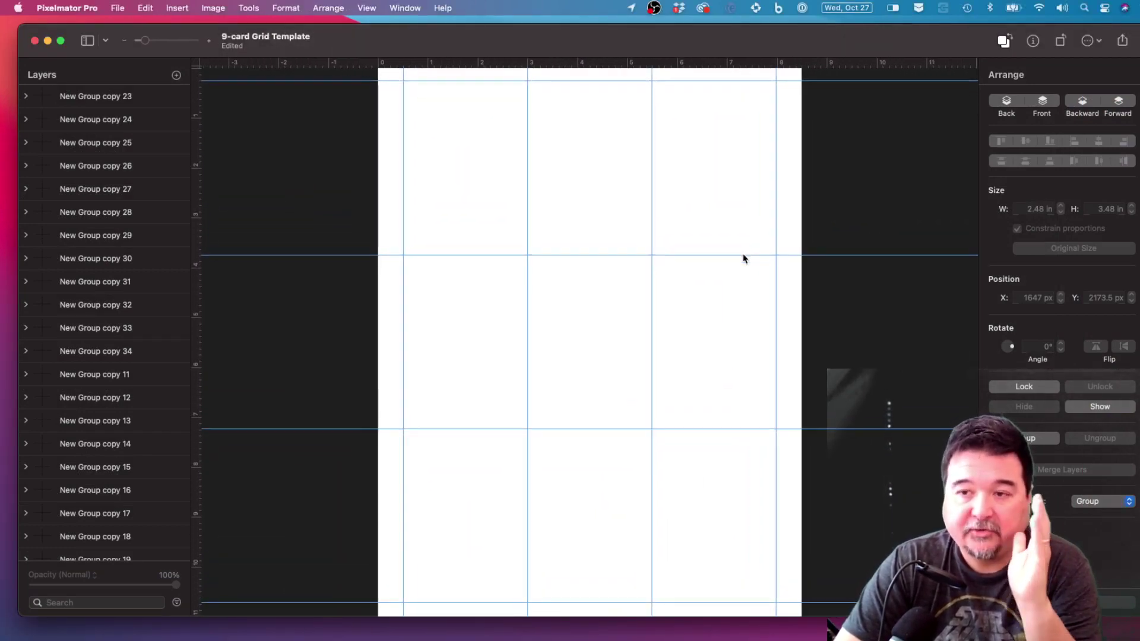
{"action": "key", "text": "super+minus"}
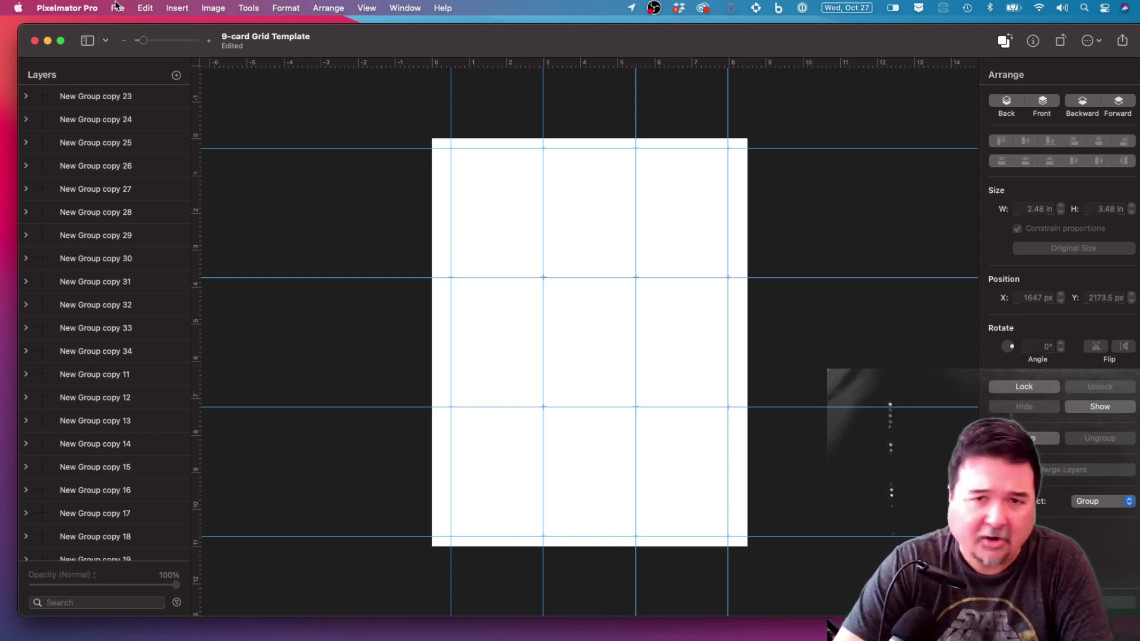
{"action": "left_click", "coordinate": [117, 8]}
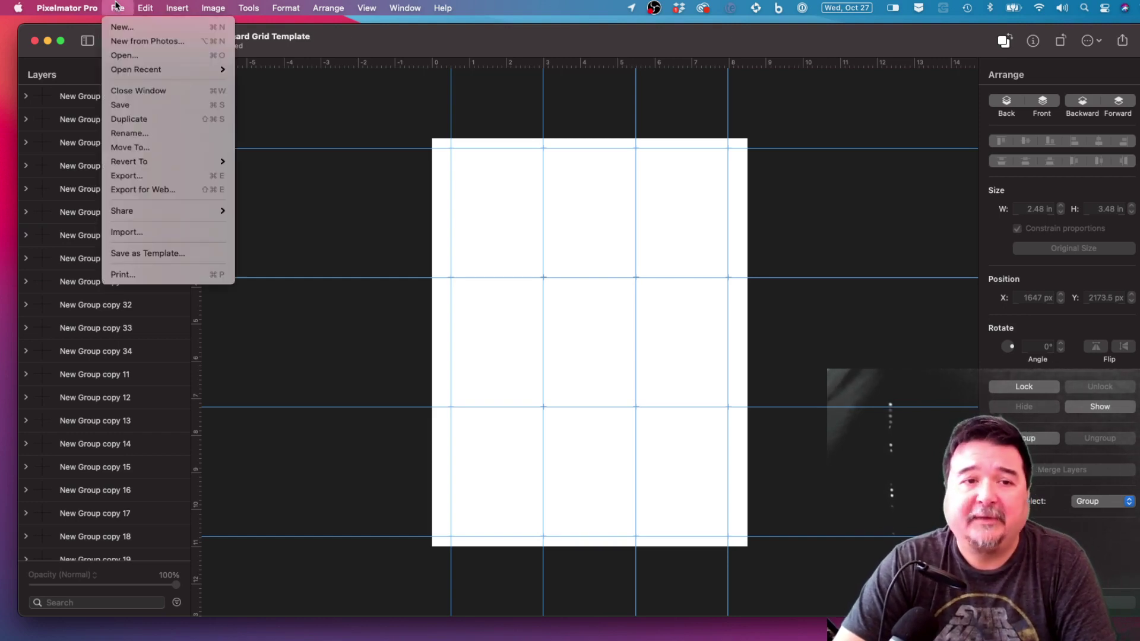
{"action": "left_click", "coordinate": [123, 27]}
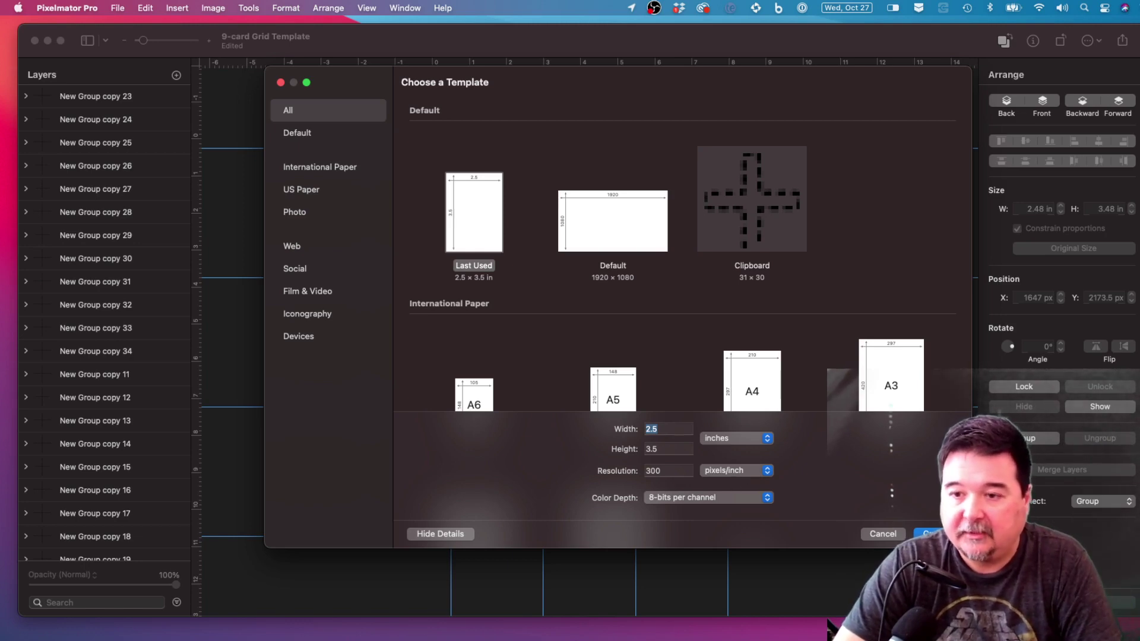
{"action": "key", "text": "Return"}
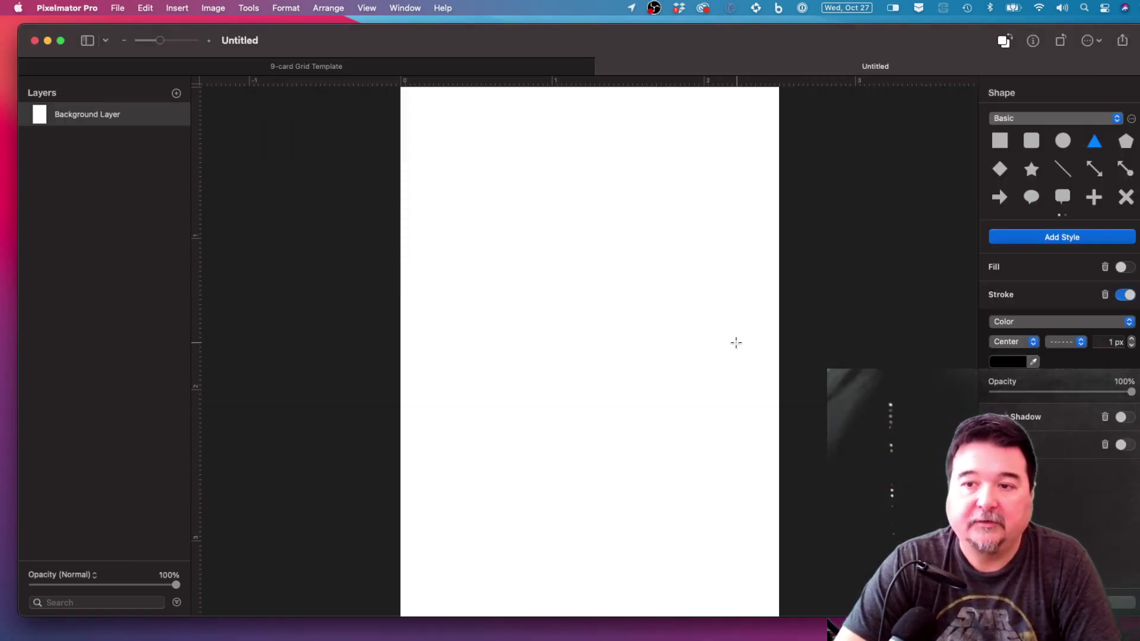
{"action": "key", "text": "super+minus"}
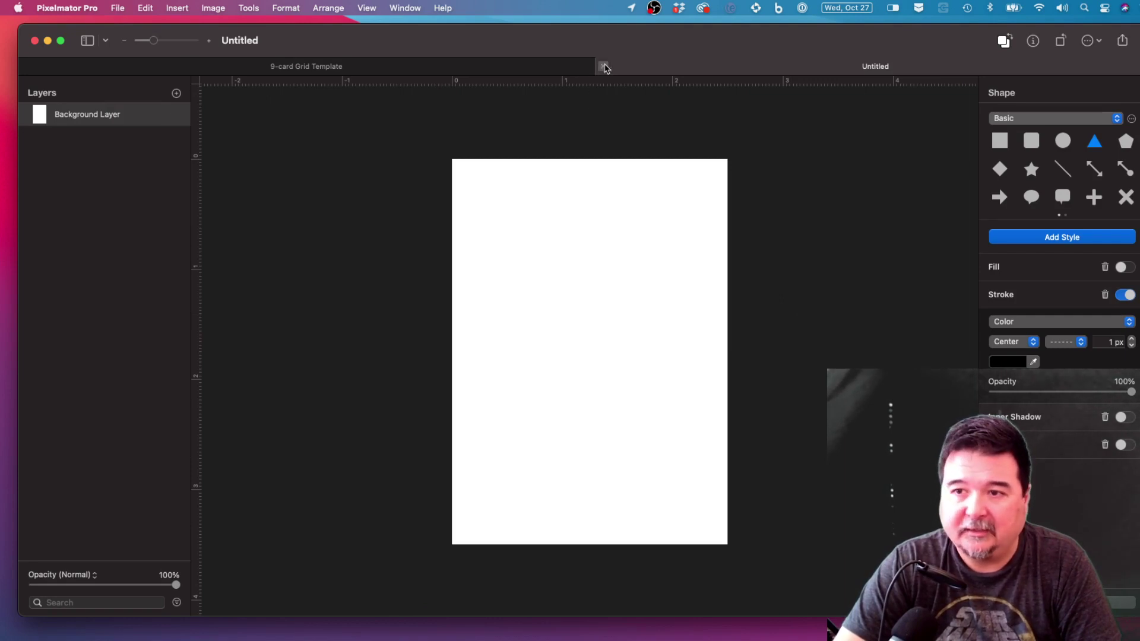
{"action": "left_click", "coordinate": [604, 66]}
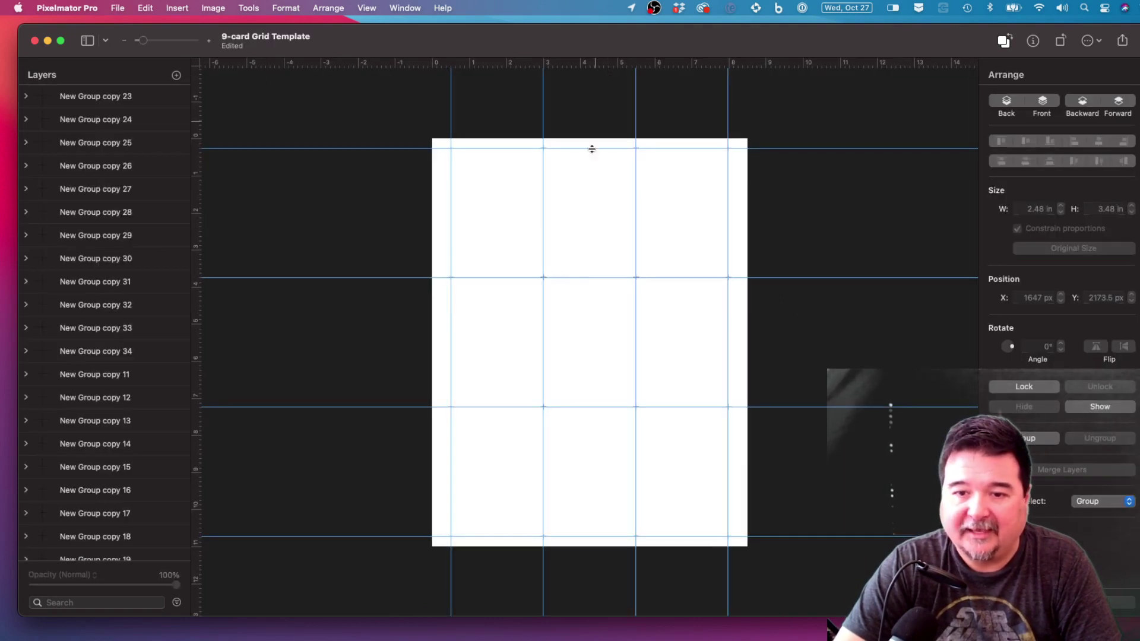
Create a new blank image 2.5 by 3.5 inches at 300 pixels/inch with 8-bits per channel.
{"action": "left_click", "coordinate": [117, 8]}
{"action": "left_click", "coordinate": [119, 26]}
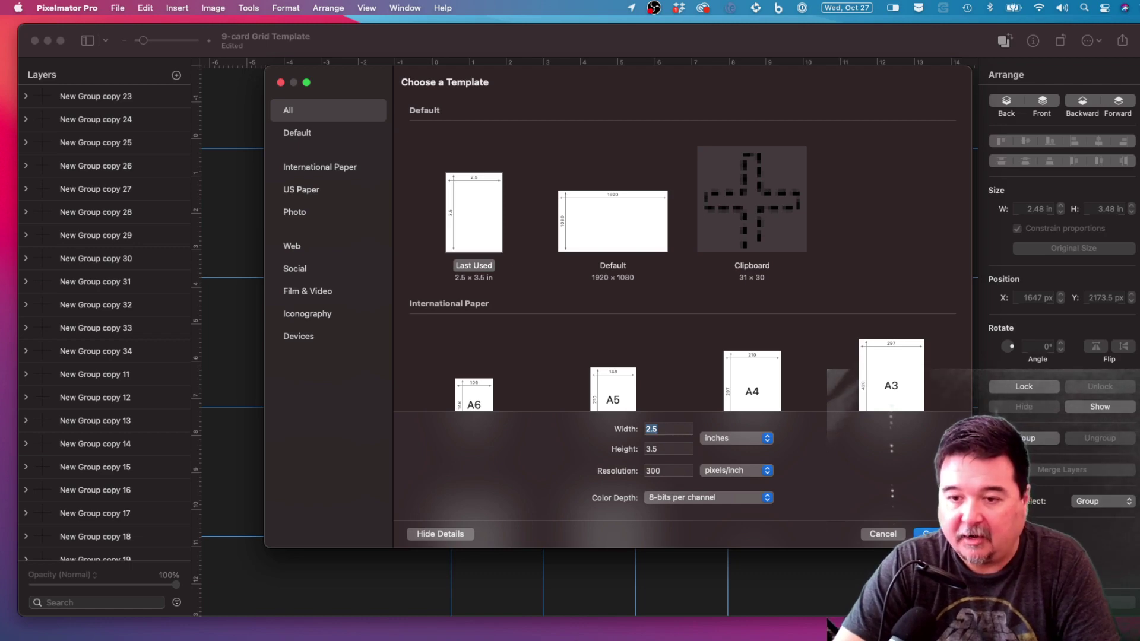
{"action": "key", "text": "Return"}
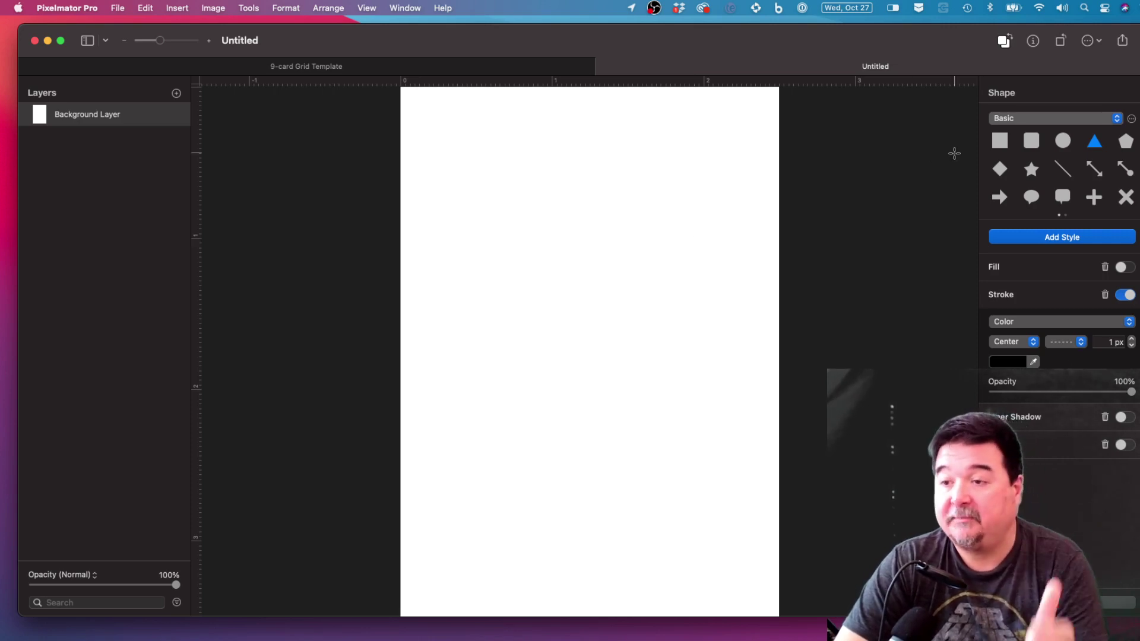
Draw a horizontal dashed line about 0.33 in long with a 3 px stroke in the upper part of the card.
{"action": "left_click", "coordinate": [1105, 521]}
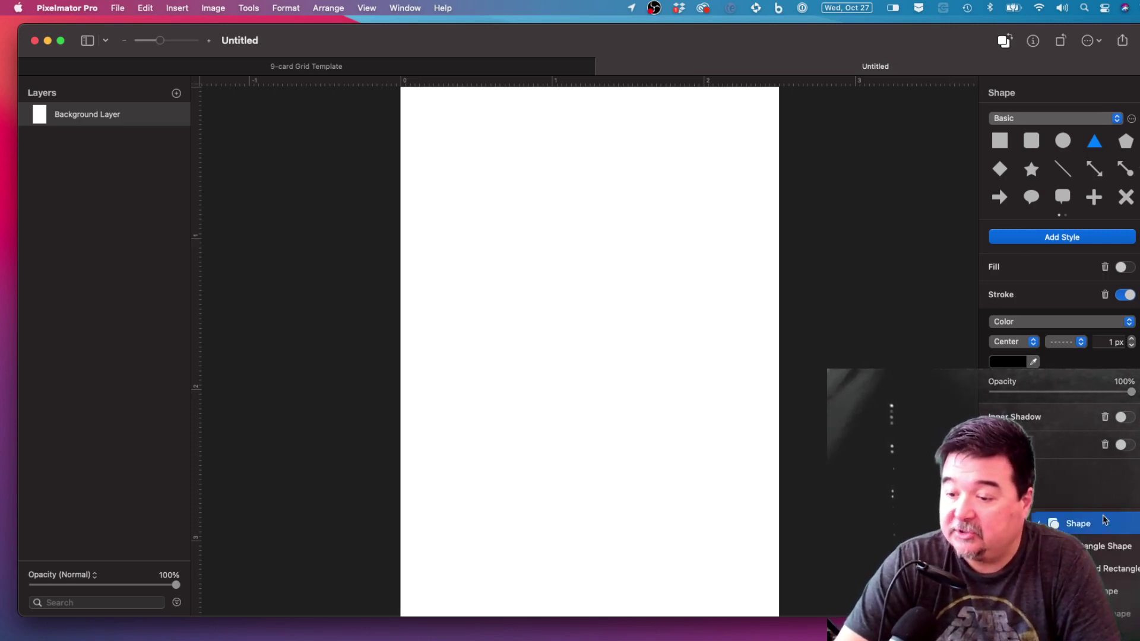
{"action": "left_click", "coordinate": [1119, 614]}
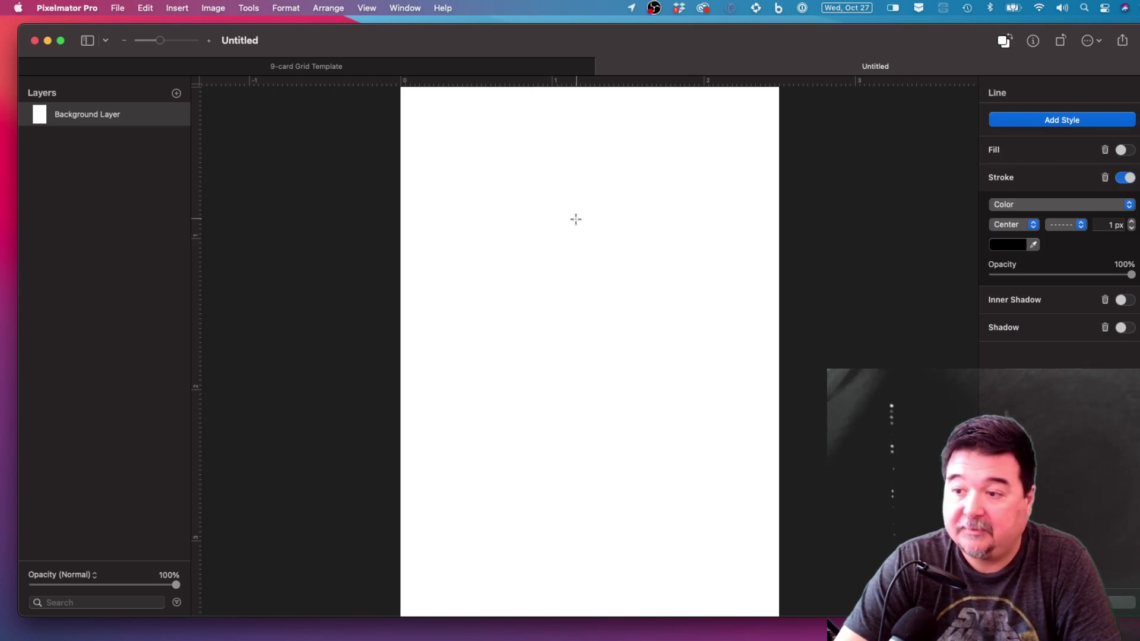
{"action": "left_click", "coordinate": [1133, 222]}
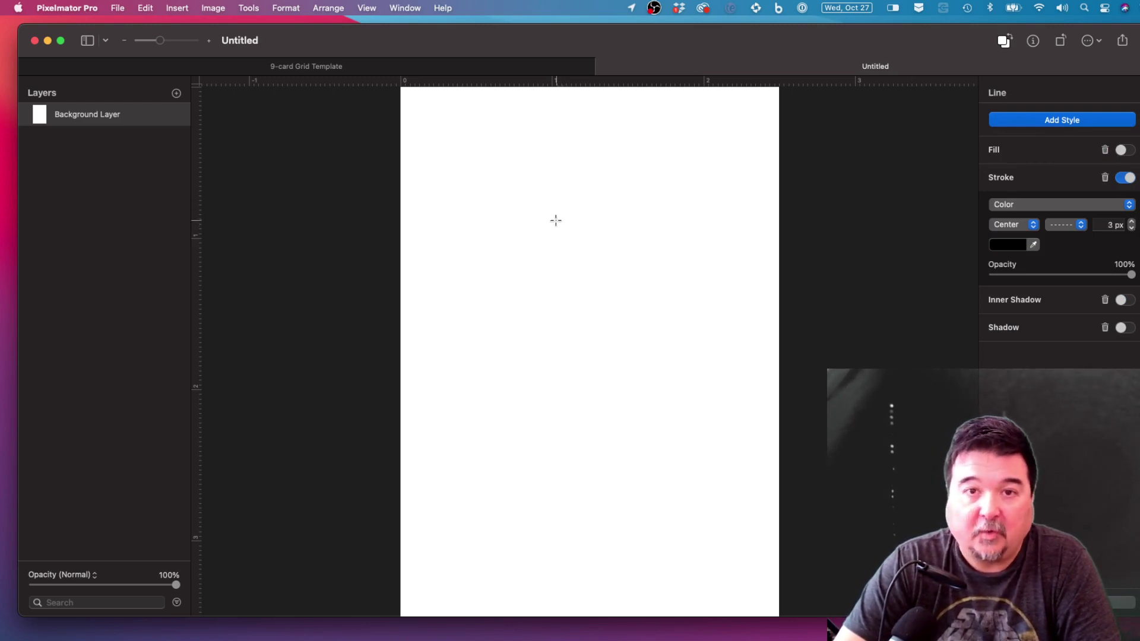
{"action": "scroll", "coordinate": [555, 221], "scroll_direction": "up", "scroll_amount": 2}
{"action": "scroll", "coordinate": [555, 221], "scroll_direction": "up", "scroll_amount": 2}
{"action": "left_click_drag", "start_coordinate": [555, 221], "coordinate": [637, 220]}
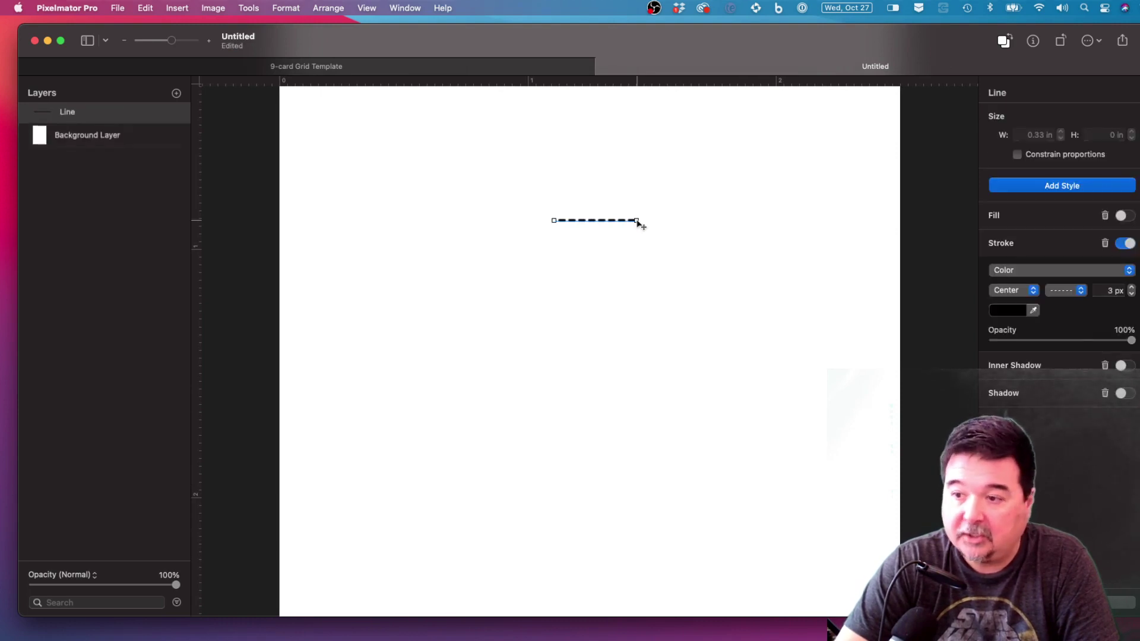
Try a solid stroke style on the line and switch it back to dashed.
{"action": "left_click", "coordinate": [1065, 291]}
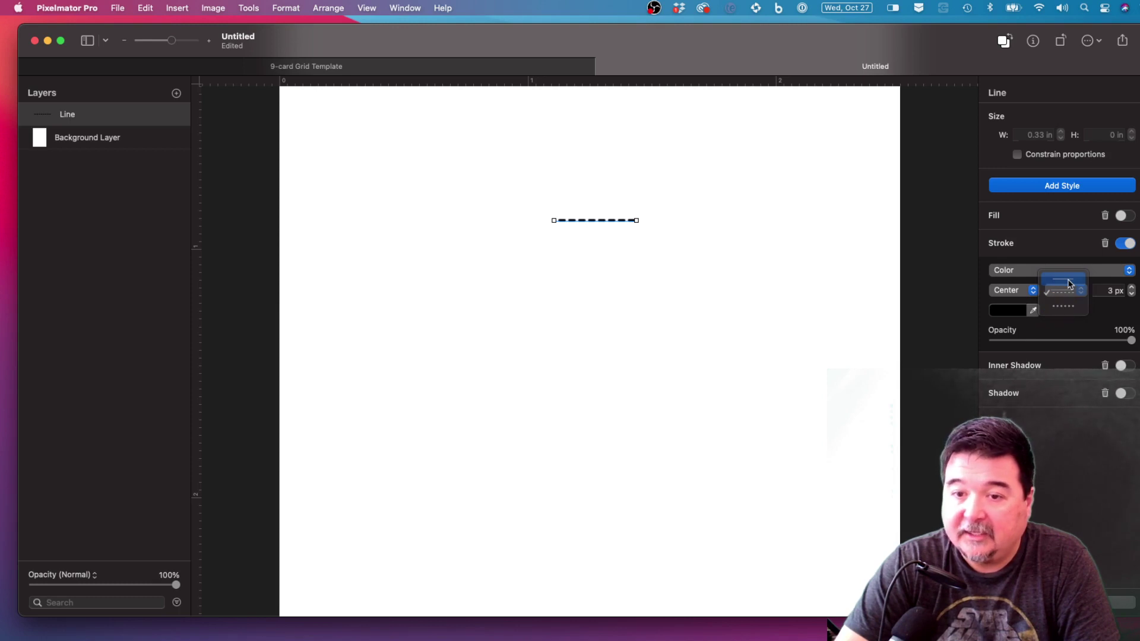
{"action": "left_click", "coordinate": [1069, 284]}
{"action": "scroll", "coordinate": [600, 204], "scroll_direction": "up", "scroll_amount": 3}
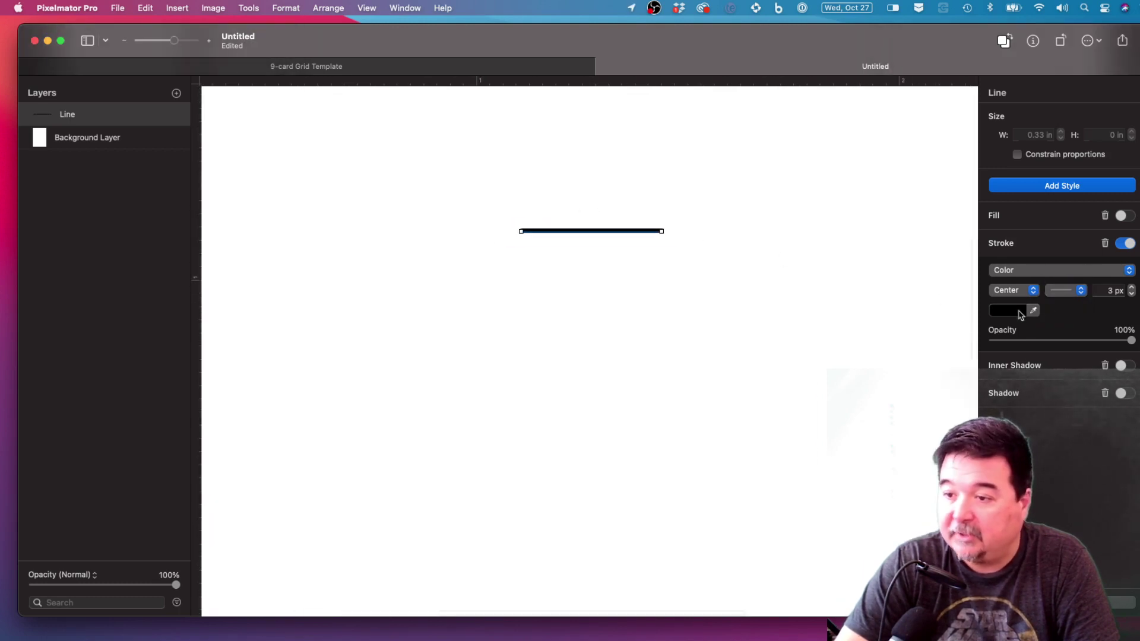
{"action": "left_click", "coordinate": [1065, 290]}
{"action": "left_click", "coordinate": [1067, 304]}
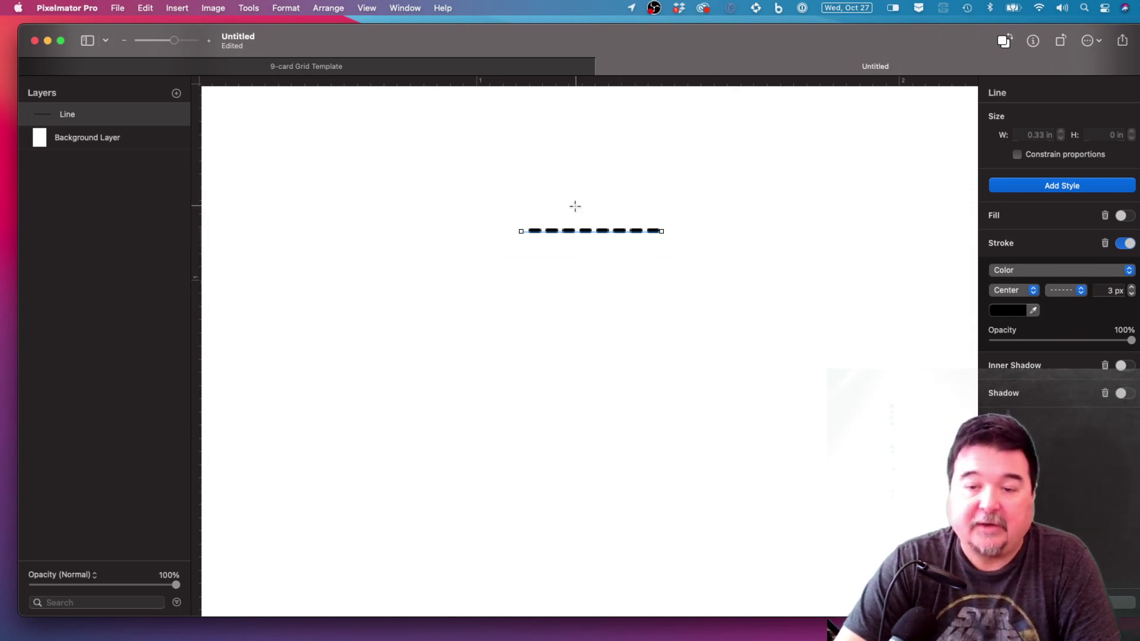
Shorten the dashed line from its right end to about 0.17 in.
{"action": "scroll", "coordinate": [598, 219], "scroll_direction": "down", "scroll_amount": 5}
{"action": "scroll", "coordinate": [601, 237], "scroll_direction": "up", "scroll_amount": 2}
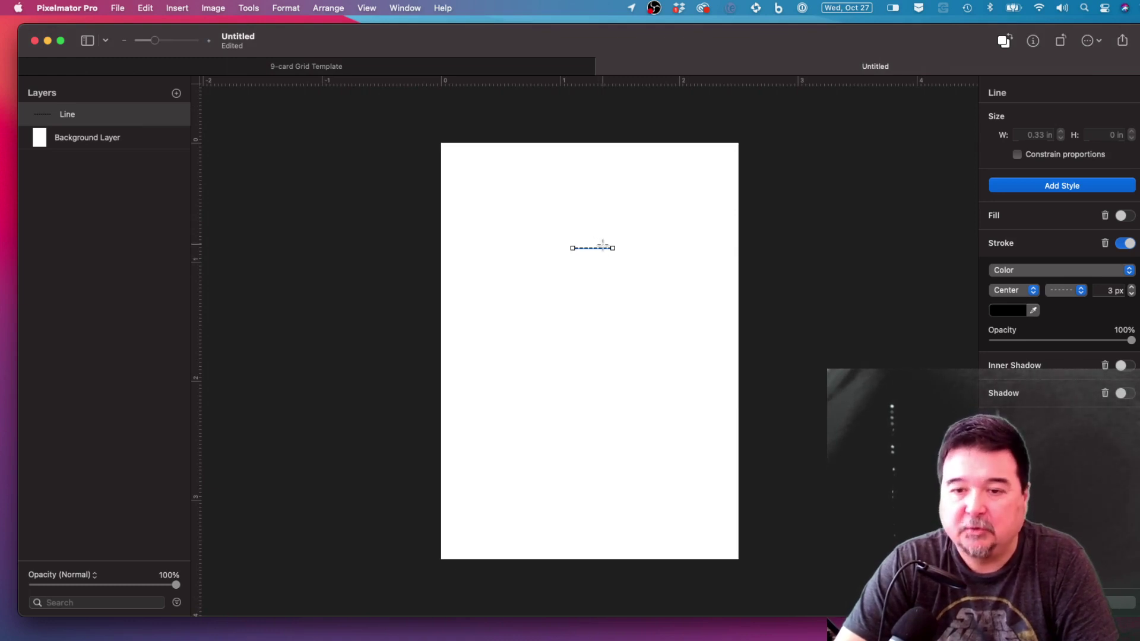
{"action": "scroll", "coordinate": [602, 246], "scroll_direction": "up", "scroll_amount": 5}
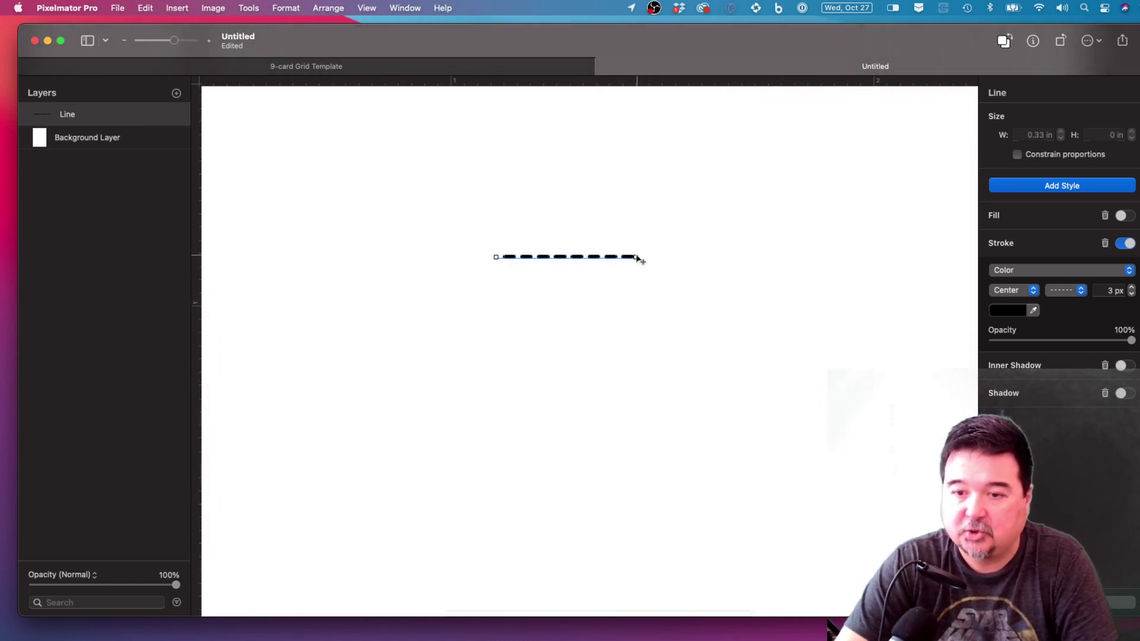
{"action": "left_click_drag", "start_coordinate": [637, 260], "coordinate": [570, 260]}
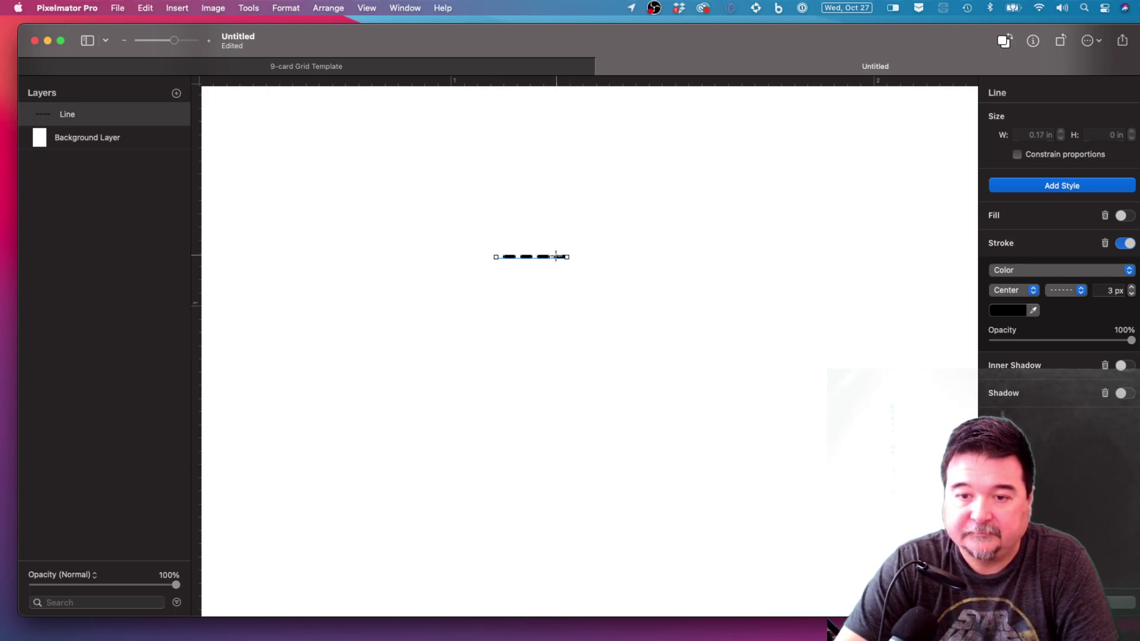
Duplicate the dashed line and move the copy straight down below the original.
{"action": "scroll", "coordinate": [555, 255], "scroll_direction": "up", "scroll_amount": 5}
{"action": "scroll", "coordinate": [555, 255], "scroll_direction": "down", "scroll_amount": 5}
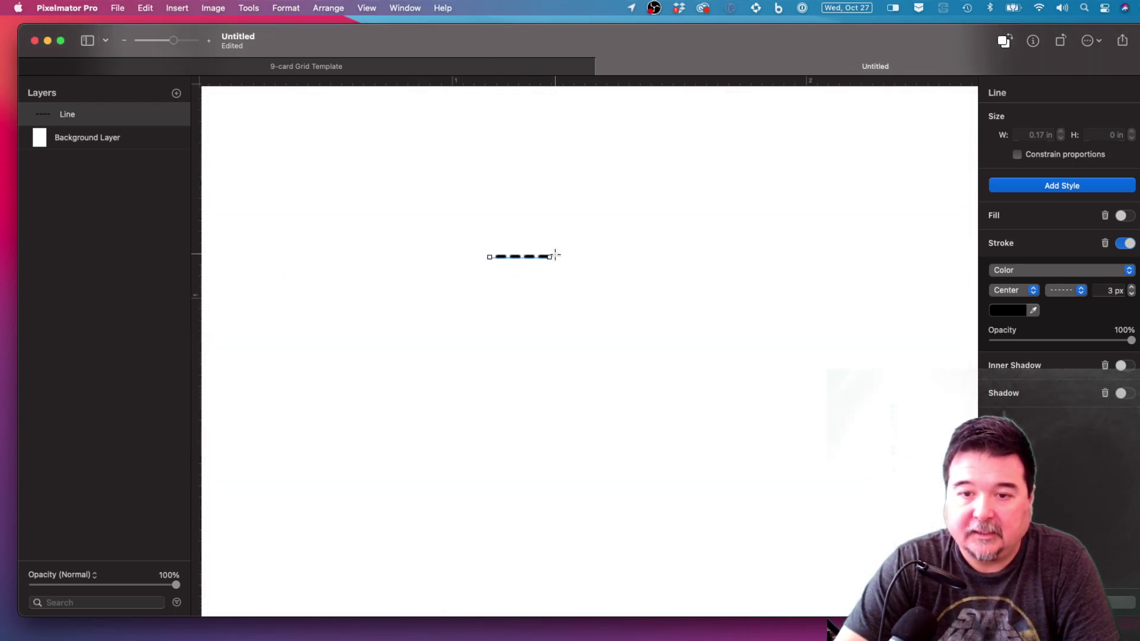
{"action": "scroll", "coordinate": [558, 256], "scroll_direction": "down", "scroll_amount": 5}
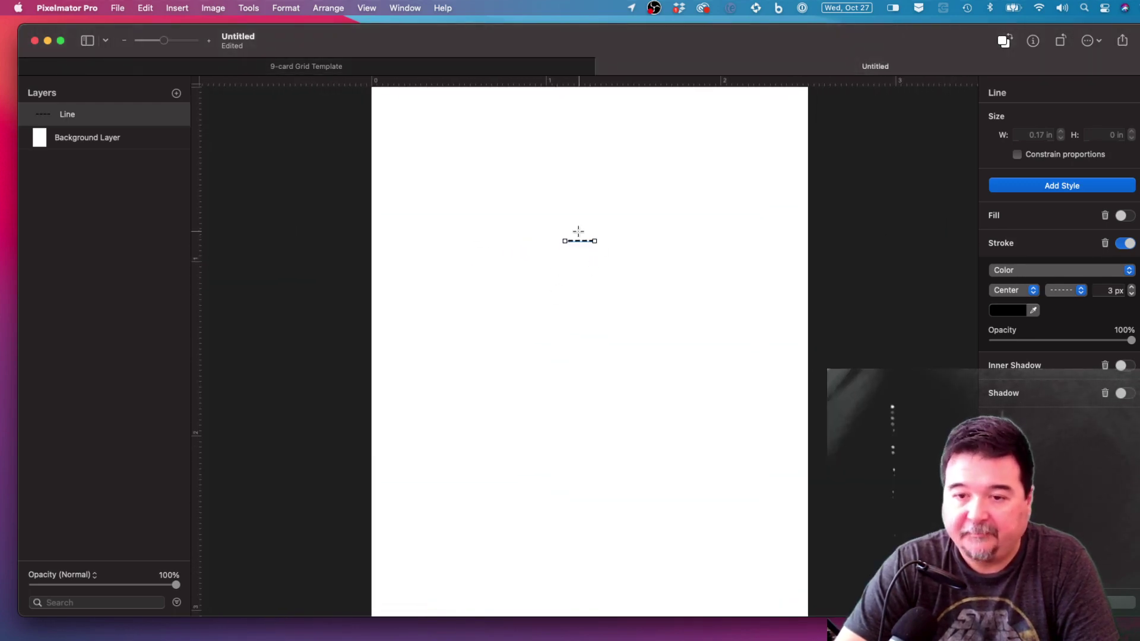
{"action": "scroll", "coordinate": [580, 231], "scroll_direction": "up", "scroll_amount": 5}
{"action": "scroll", "coordinate": [578, 231], "scroll_direction": "up", "scroll_amount": 2}
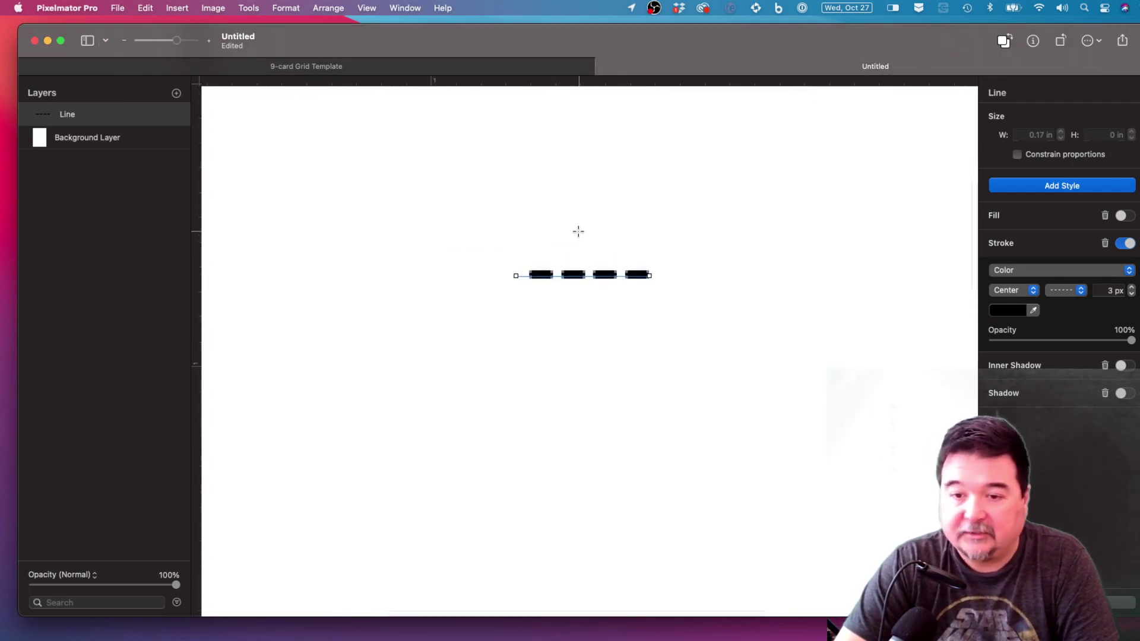
{"action": "right_click", "coordinate": [83, 123]}
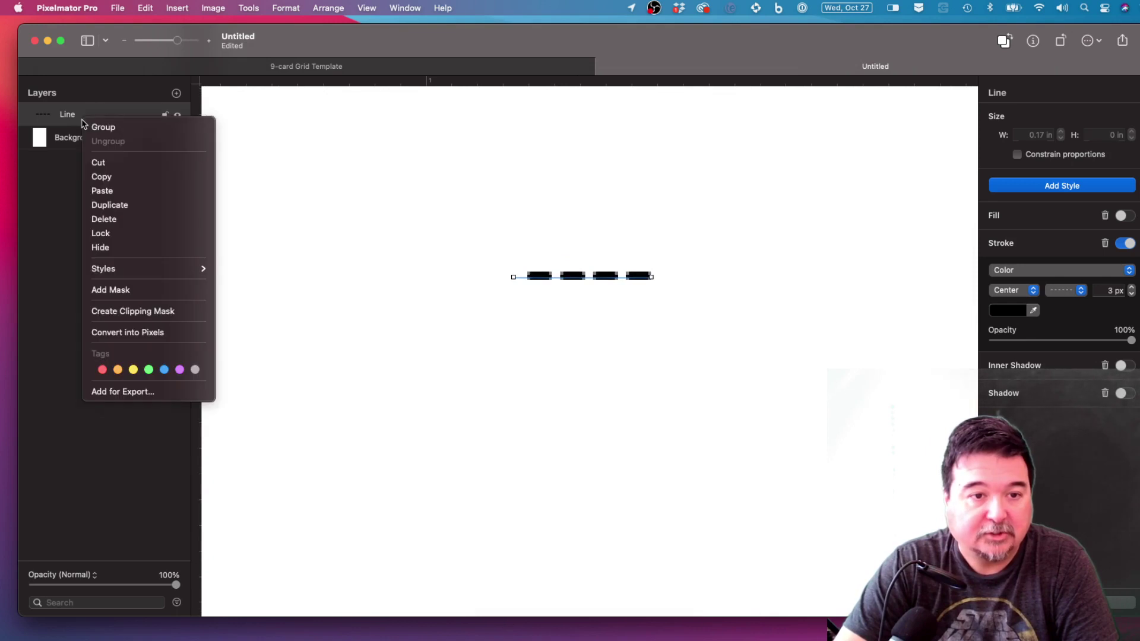
{"action": "left_click", "coordinate": [323, 296]}
{"action": "key", "text": "super+j"}
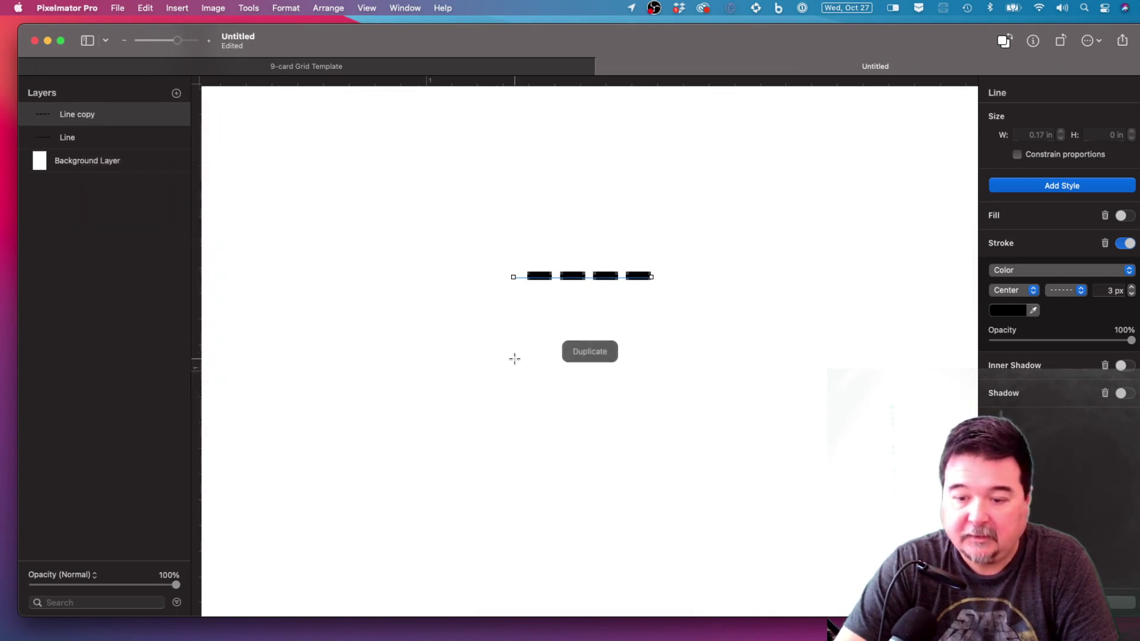
{"action": "key", "text": "shift+Down"}
{"action": "key", "text": "shift+Down"}
{"action": "key", "text": "shift+Down"}
{"action": "key", "text": "shift+Down"}
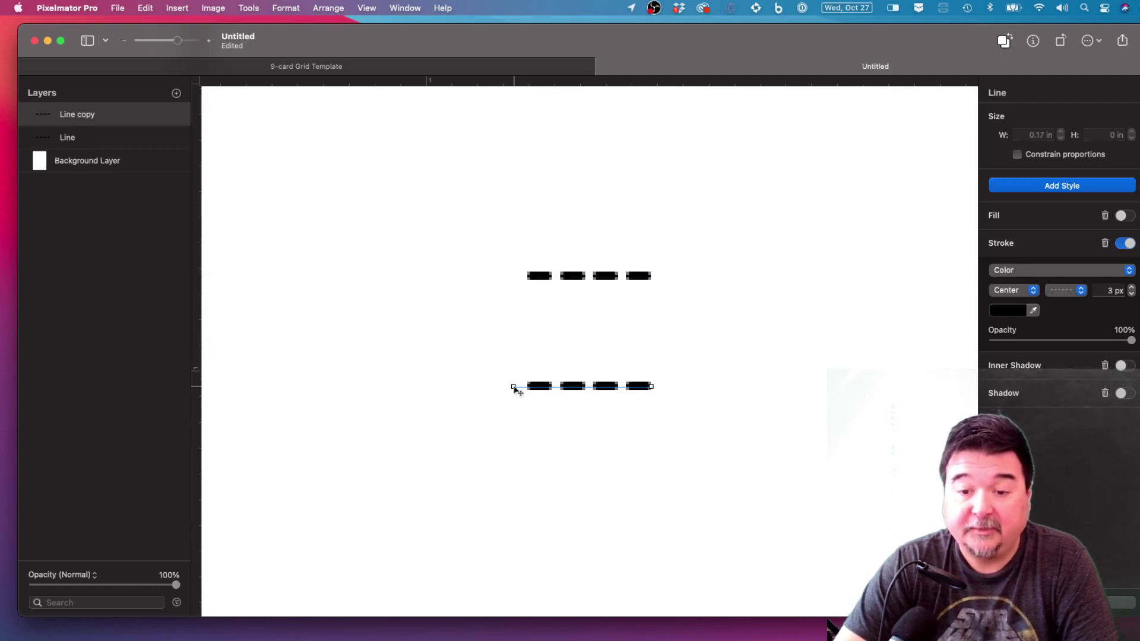
Rotate the copied line to vertical and centre it over the horizontal line at X 359 px, Y 239 px to form a crosshair.
{"action": "left_click_drag", "start_coordinate": [515, 388], "coordinate": [654, 252]}
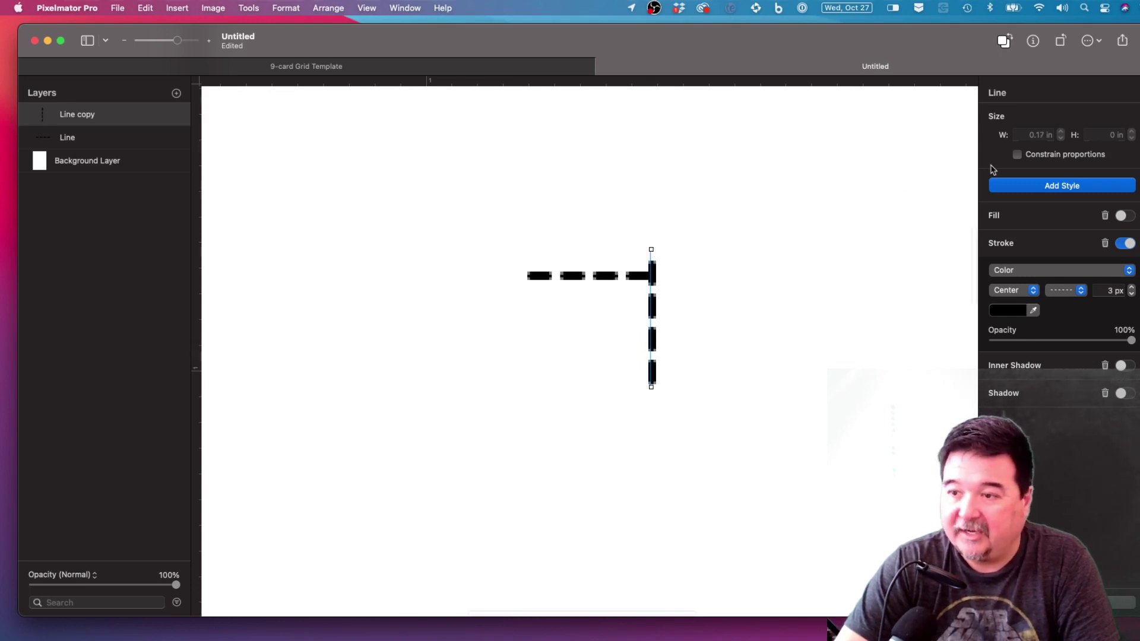
{"action": "key", "text": "v"}
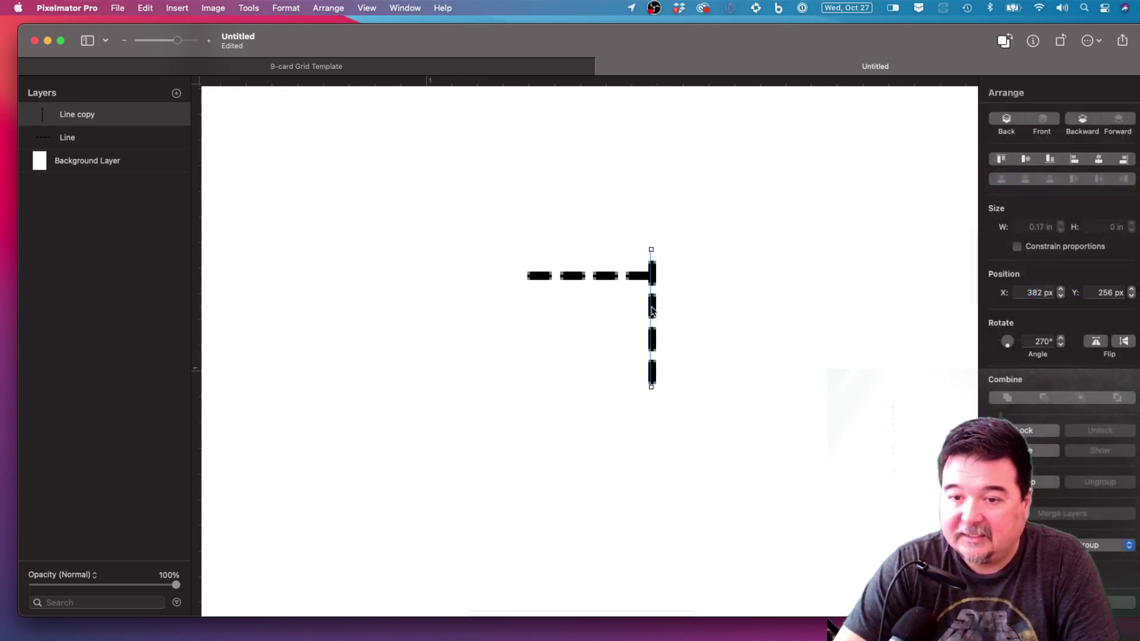
{"action": "left_click_drag", "start_coordinate": [652, 309], "coordinate": [590, 267]}
{"action": "key", "text": "Up"}
{"action": "key", "text": "Right"}
{"action": "key", "text": "Right"}
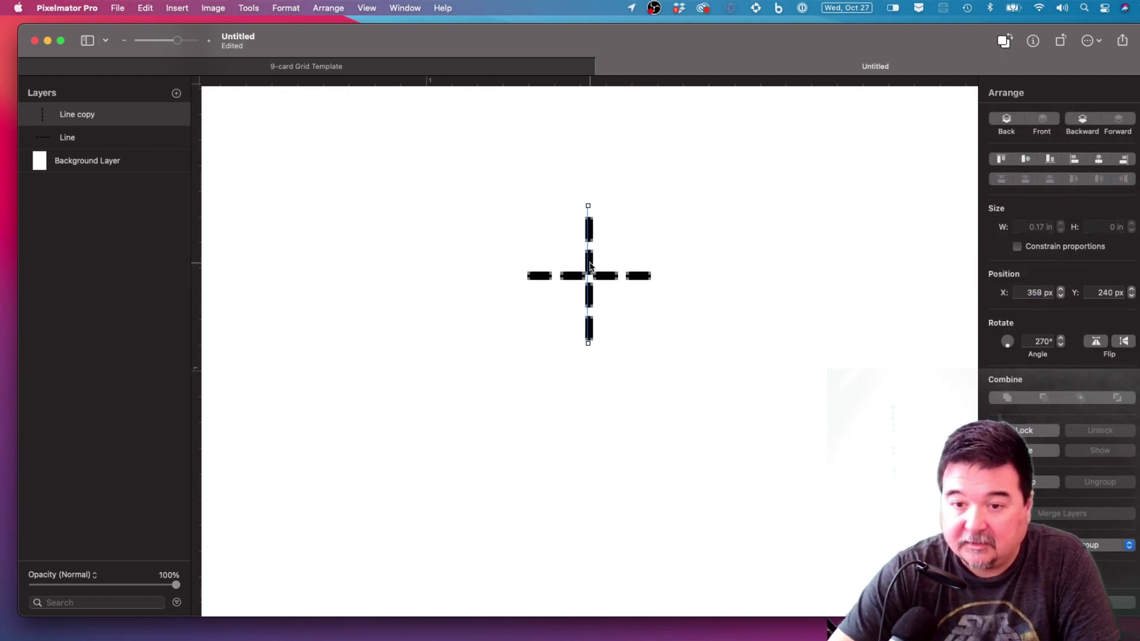
{"action": "key", "text": "Up"}
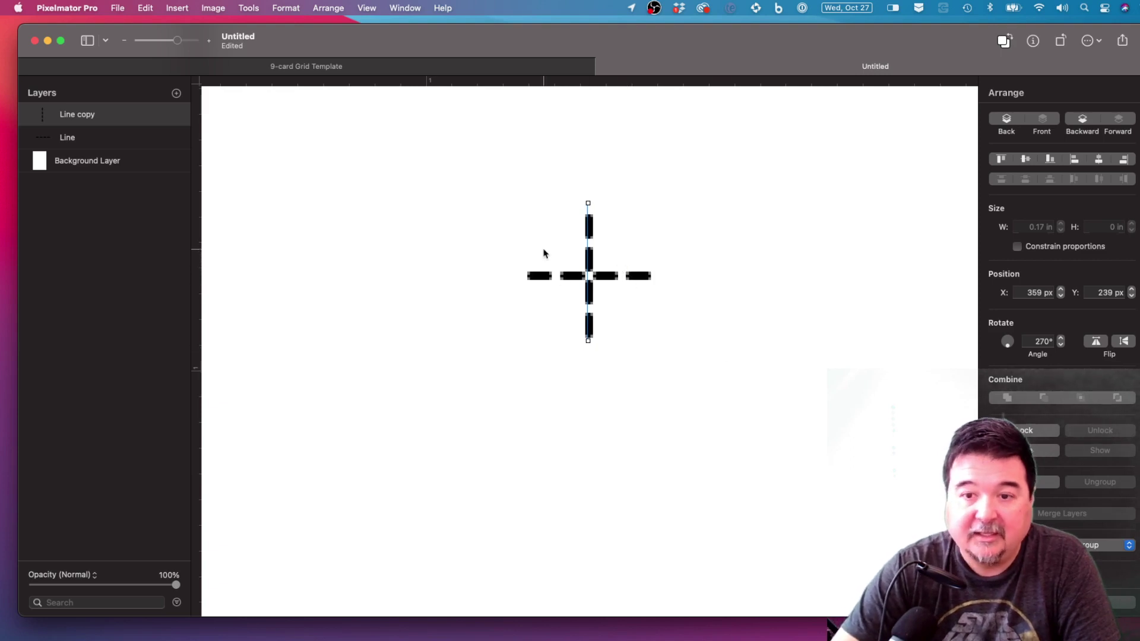
Merge the horizontal and vertical dashed line layers into a single layer.
{"action": "key", "text": "super+minus"}
{"action": "key", "text": "super+minus"}
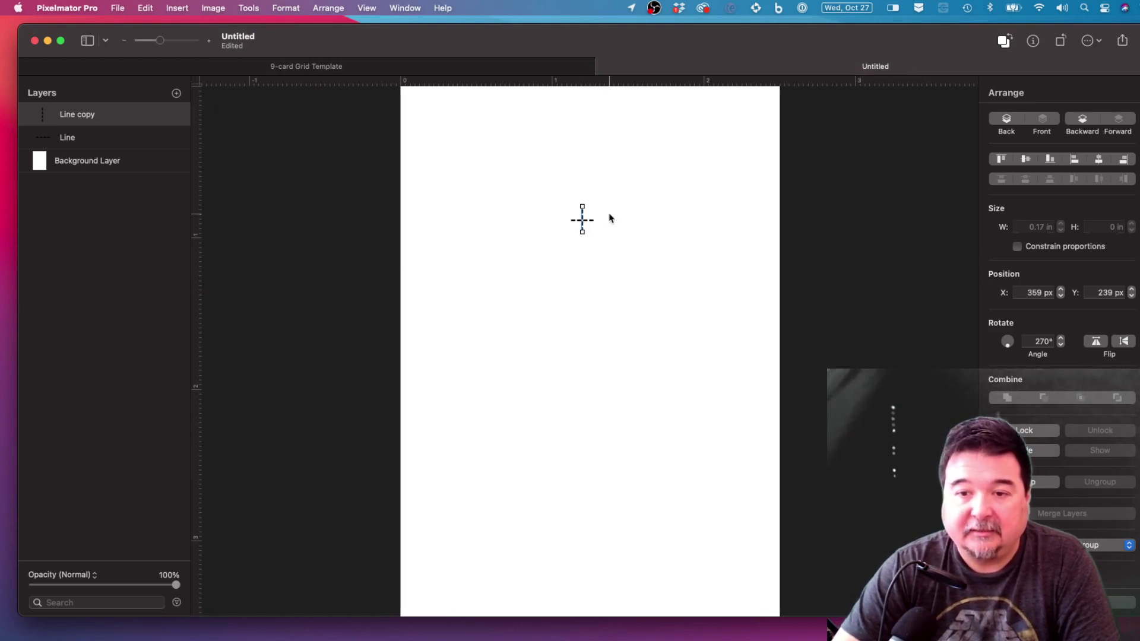
{"action": "left_click", "coordinate": [610, 219]}
{"action": "scroll", "coordinate": [598, 228], "scroll_direction": "up", "scroll_amount": 5}
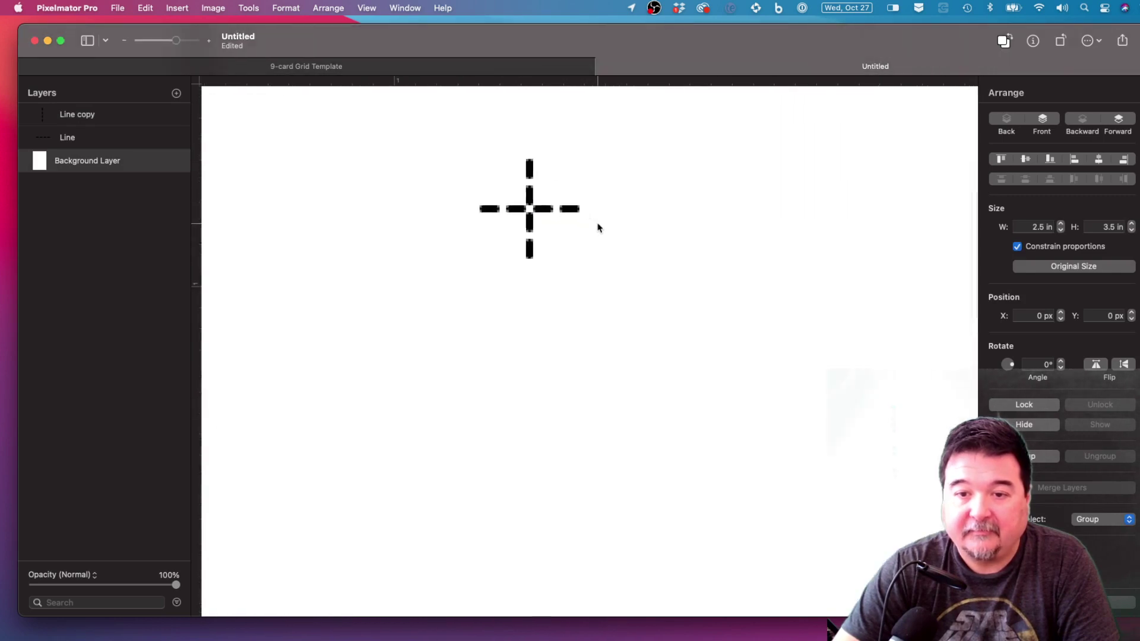
{"action": "scroll", "coordinate": [534, 235], "scroll_direction": "down", "scroll_amount": 2}
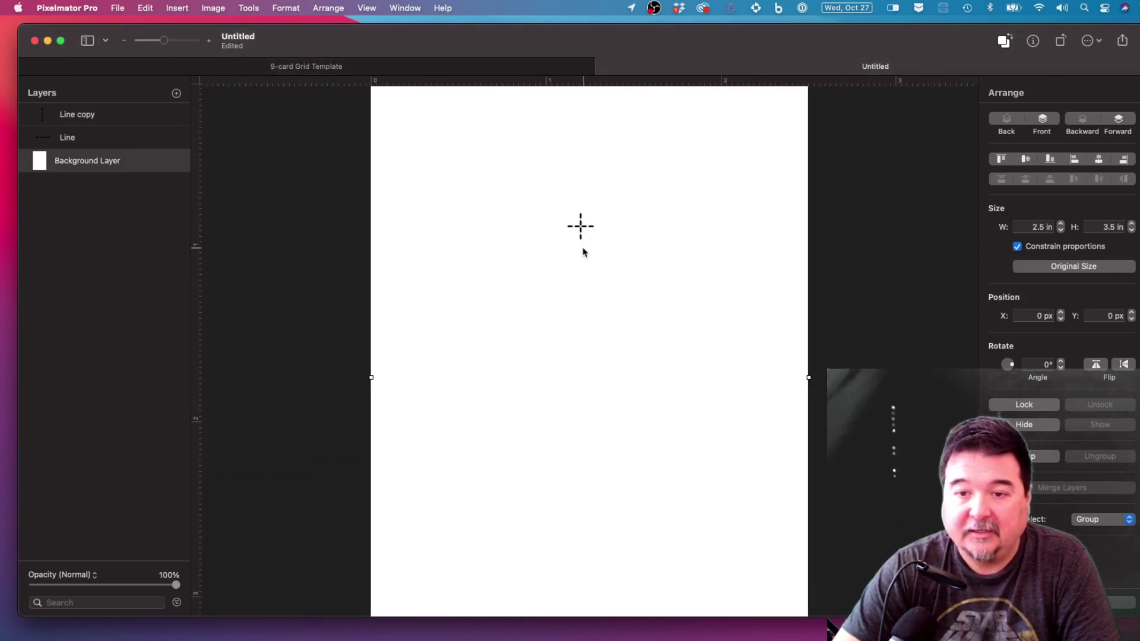
{"action": "scroll", "coordinate": [584, 254], "scroll_direction": "down", "scroll_amount": 3}
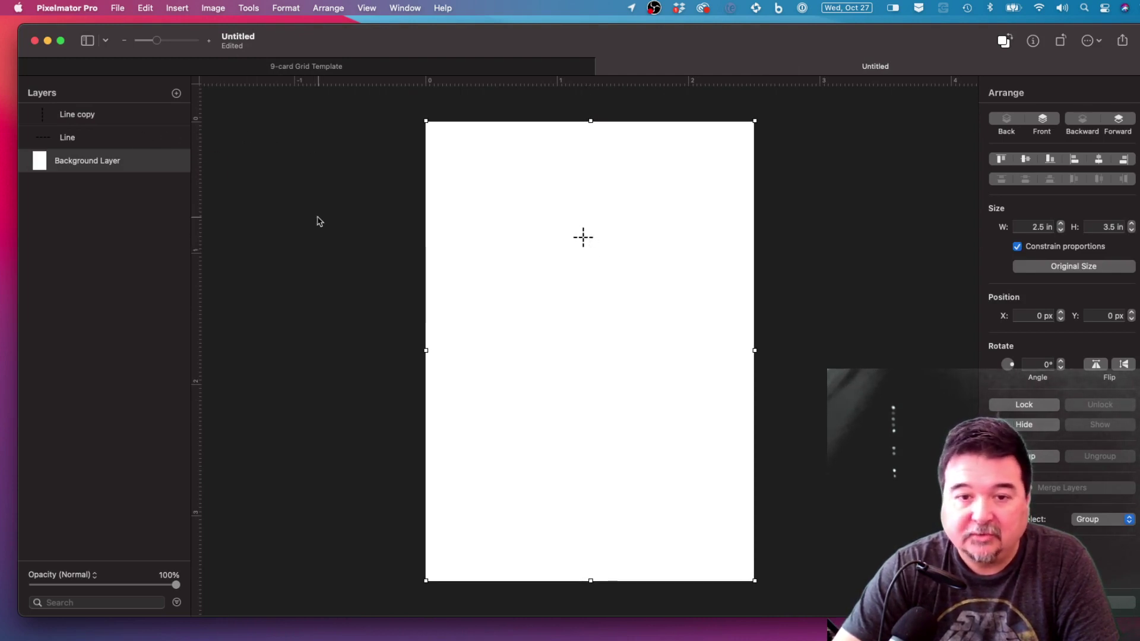
{"action": "left_click", "coordinate": [103, 142]}
{"action": "left_click", "coordinate": [104, 121], "text": "shift"}
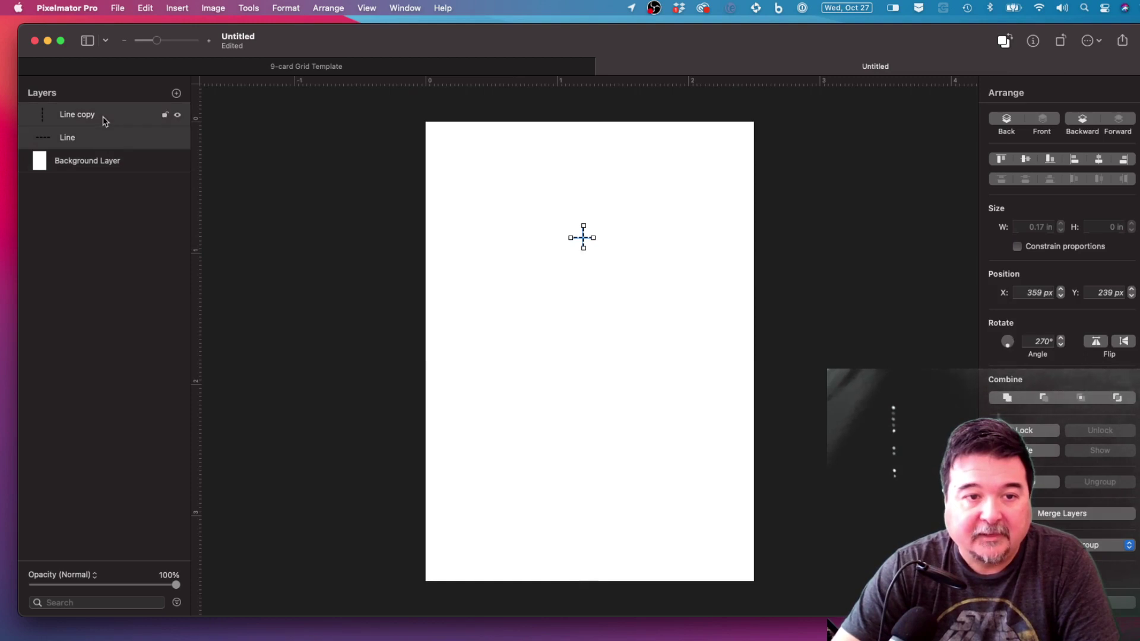
{"action": "right_click", "coordinate": [105, 121]}
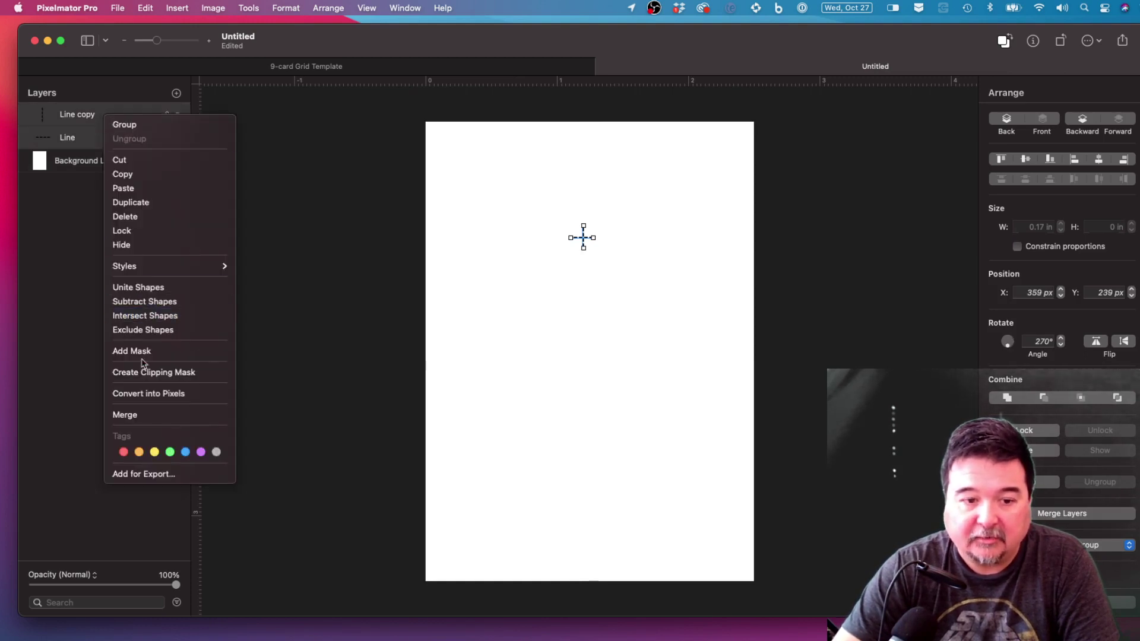
{"action": "left_click", "coordinate": [150, 420]}
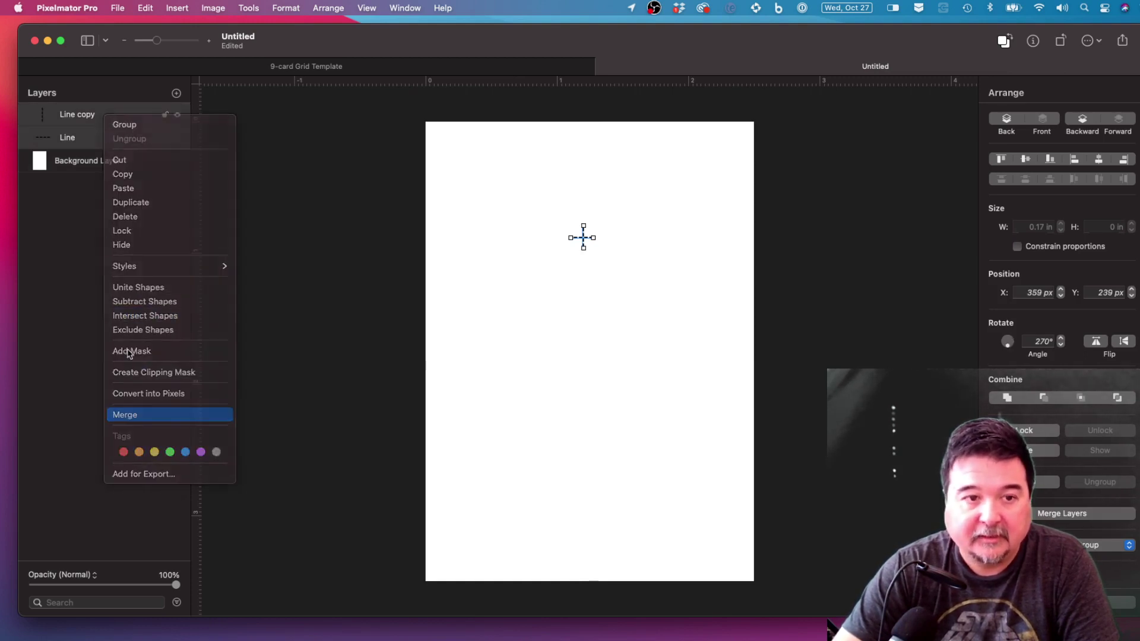
Rename the merged layer as crosshair.
{"action": "double_click", "coordinate": [74, 114]}
{"action": "type", "text": "cr"}
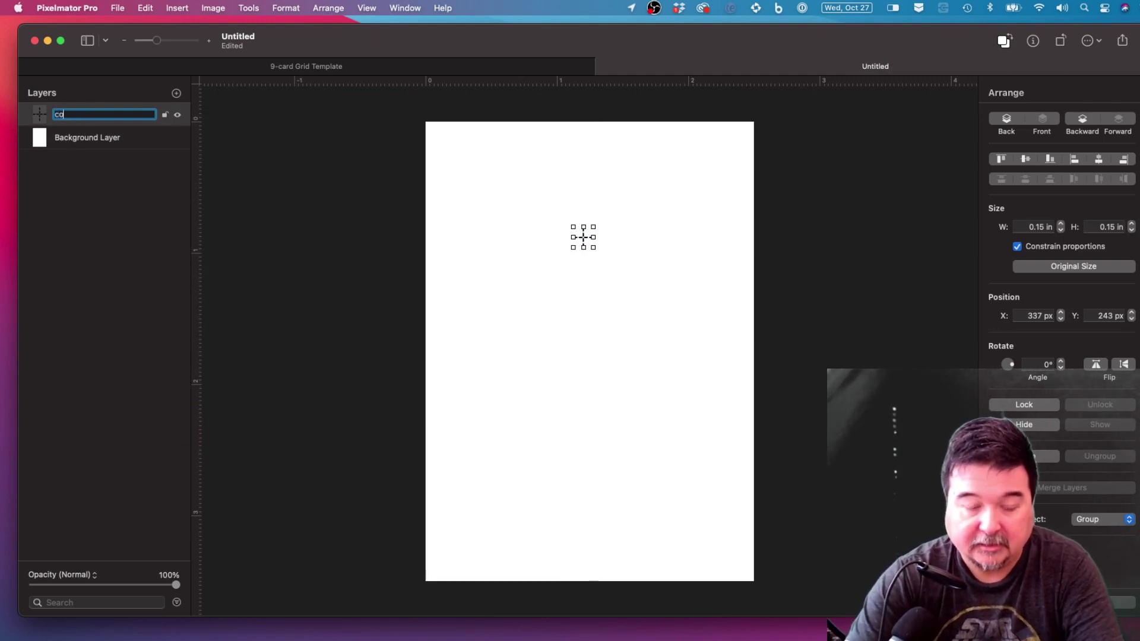
{"action": "type", "text": "oss"}
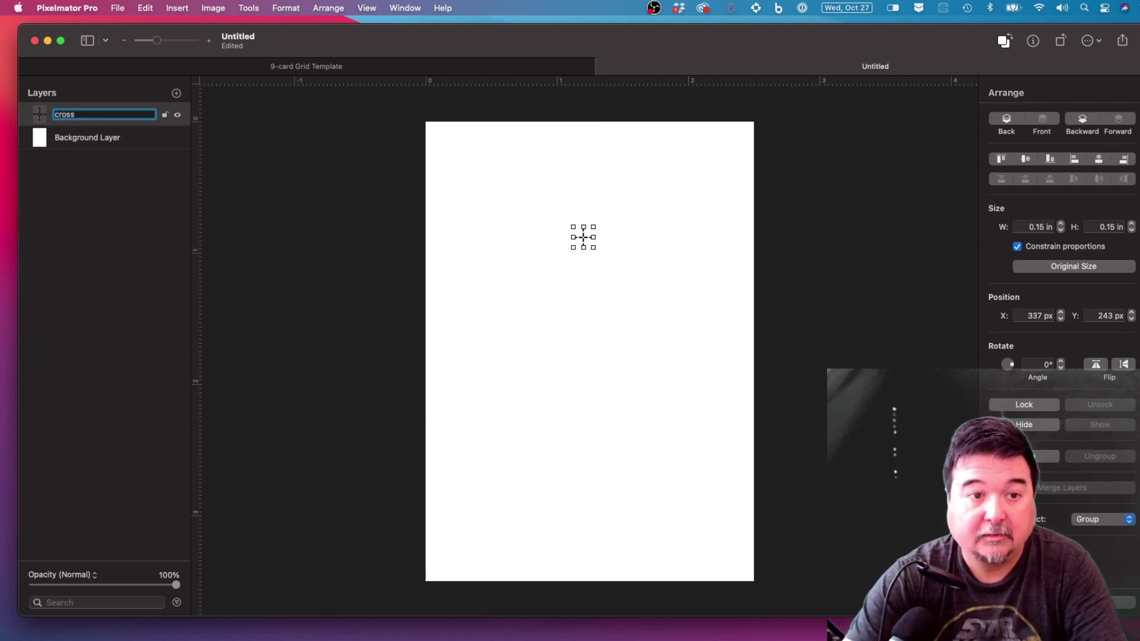
{"action": "type", "text": "hair"}
{"action": "key", "text": "Return"}
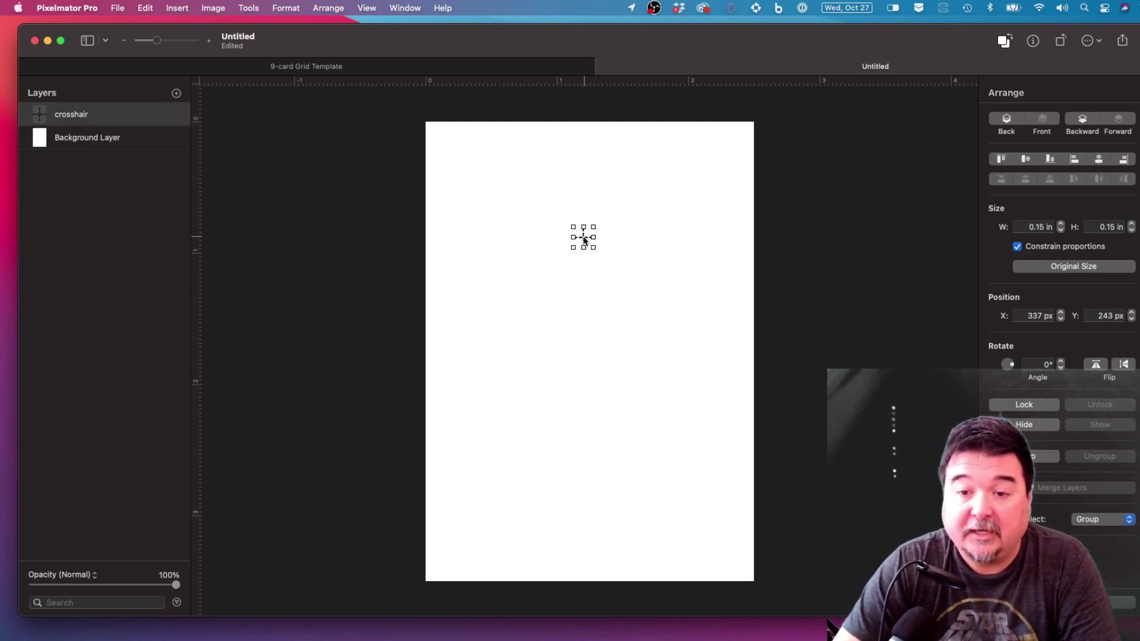
Duplicate the crosshair layer and move the copy straight right to X 447 px.
{"action": "right_click", "coordinate": [87, 115]}
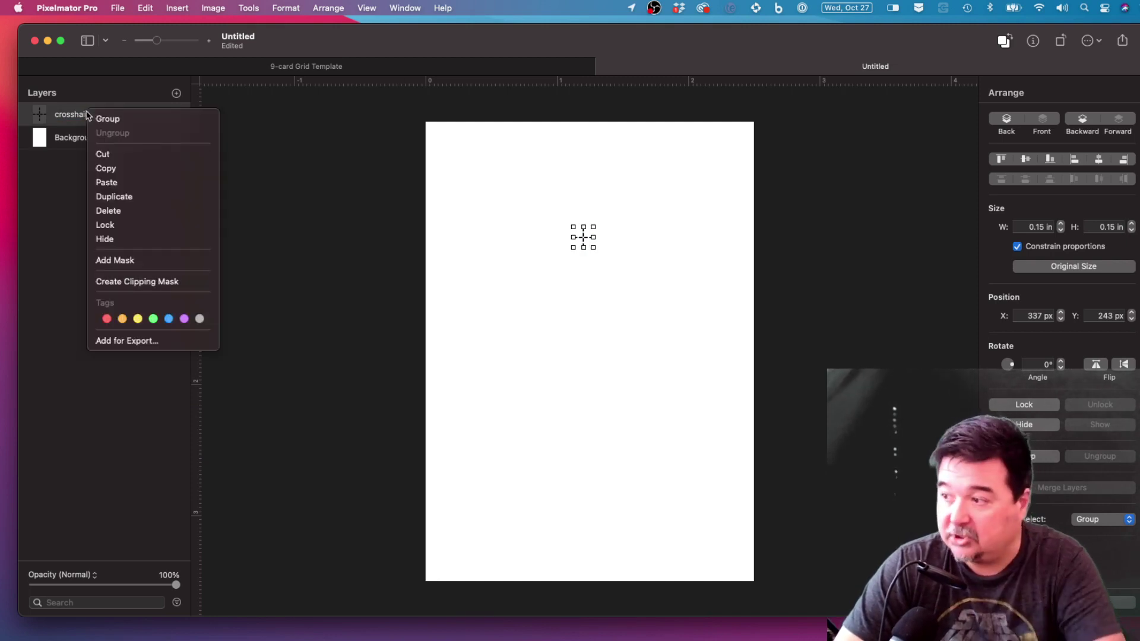
{"action": "left_click", "coordinate": [122, 197]}
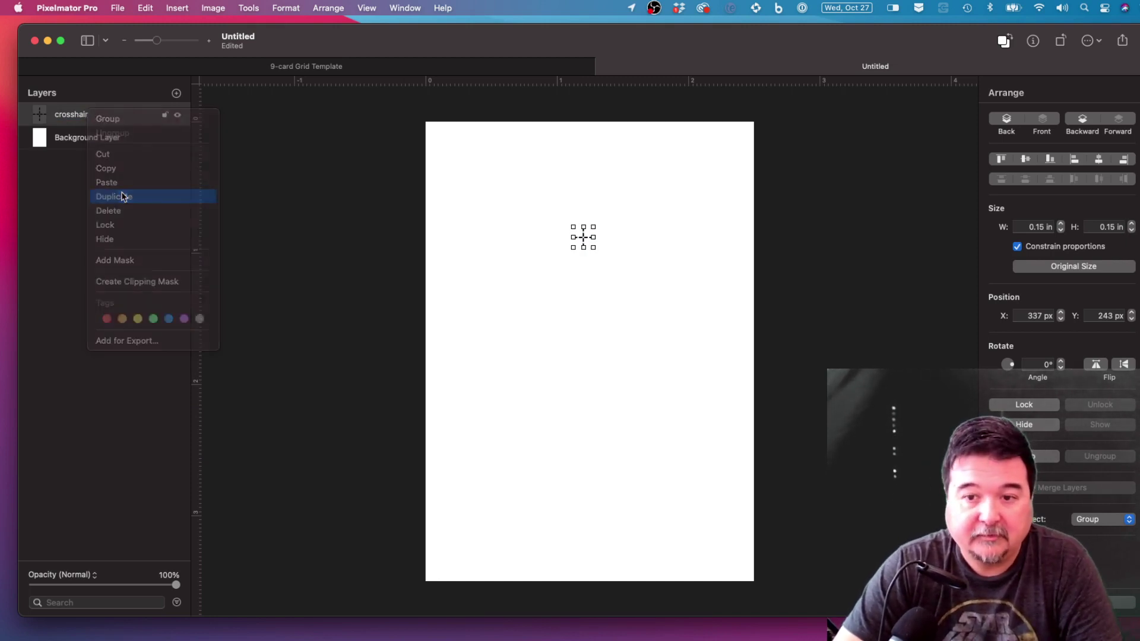
{"action": "key", "text": "shift+Right"}
{"action": "key", "text": "shift+Right"}
{"action": "key", "text": "shift+Right"}
{"action": "key", "text": "shift+Right"}
{"action": "key", "text": "shift+Right"}
{"action": "key", "text": "shift+Right"}
{"action": "key", "text": "shift+Right"}
{"action": "key", "text": "shift+Right"}
{"action": "key", "text": "shift+Right"}
{"action": "key", "text": "shift+Right"}
{"action": "key", "text": "shift+Right"}
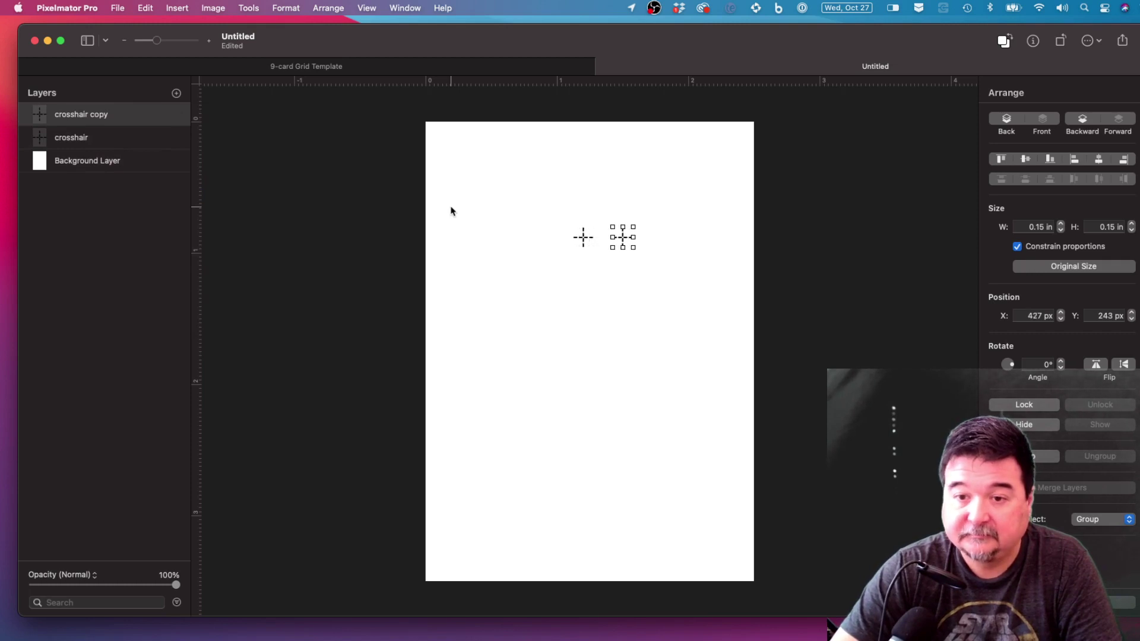
Duplicate both crosshairs together and move the two copies straight down to Y 383 px.
{"action": "left_click", "coordinate": [87, 139]}
{"action": "left_click", "coordinate": [93, 119], "text": "shift"}
{"action": "right_click", "coordinate": [93, 119]}
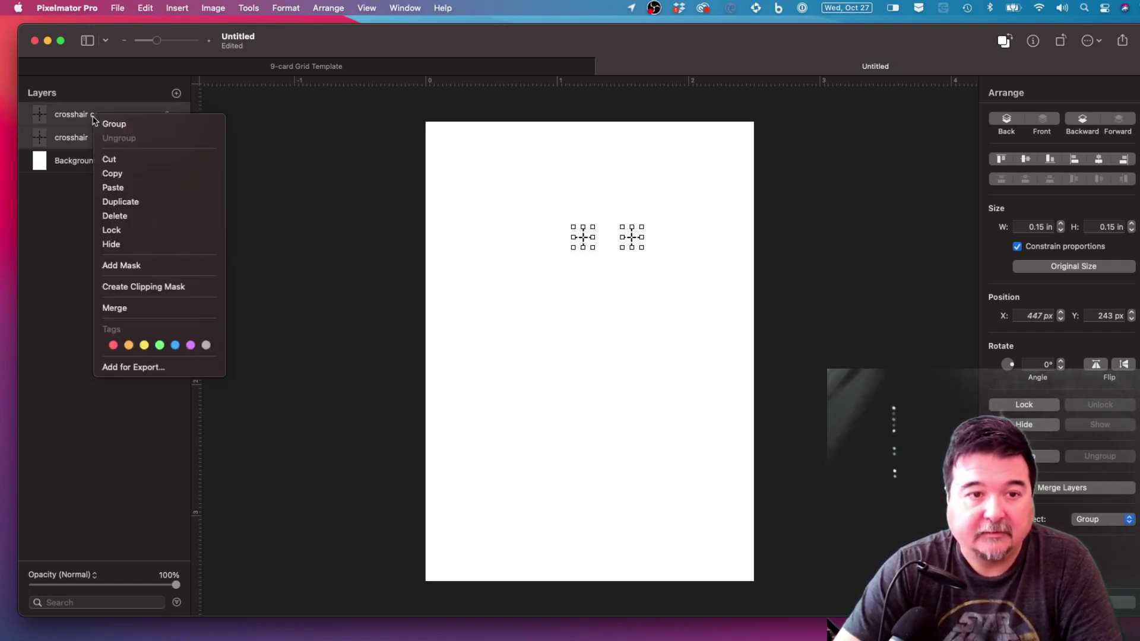
{"action": "left_click", "coordinate": [122, 202]}
{"action": "key", "text": "shift+Down"}
{"action": "key", "text": "shift+Down"}
{"action": "key", "text": "shift+Down"}
{"action": "key", "text": "shift+Down"}
{"action": "key", "text": "shift+Down"}
{"action": "key", "text": "shift+Down"}
{"action": "key", "text": "shift+Down"}
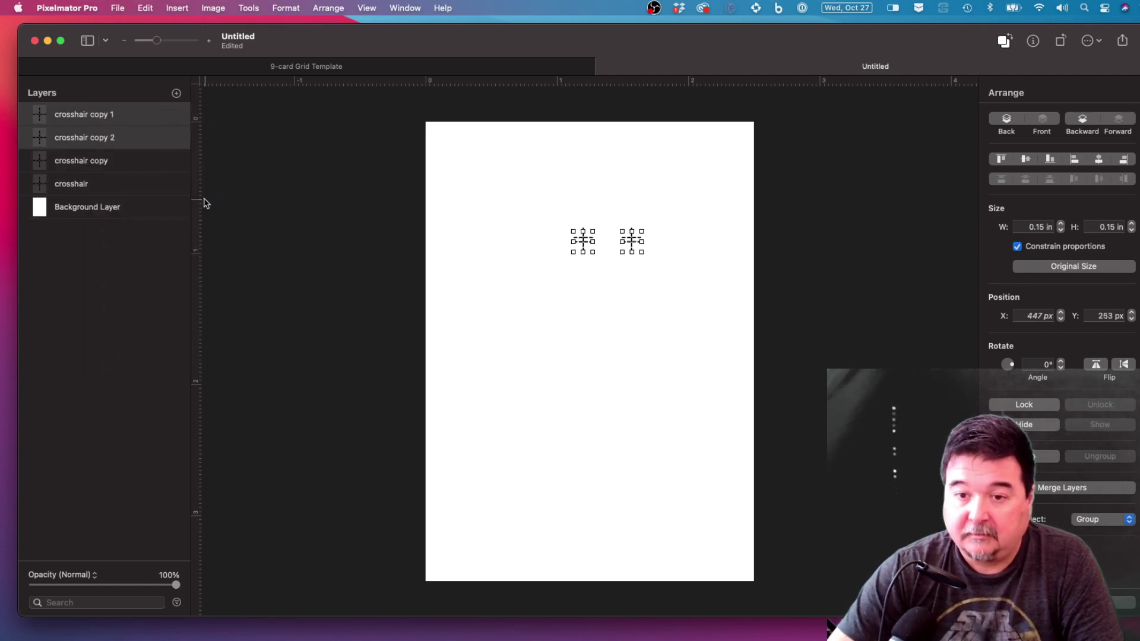
{"action": "key", "text": "shift+Down"}
{"action": "key", "text": "shift+Down"}
{"action": "key", "text": "shift+Down"}
{"action": "key", "text": "shift+Down"}
{"action": "key", "text": "shift+Down"}
{"action": "key", "text": "shift+Down"}
{"action": "key", "text": "shift+Down"}
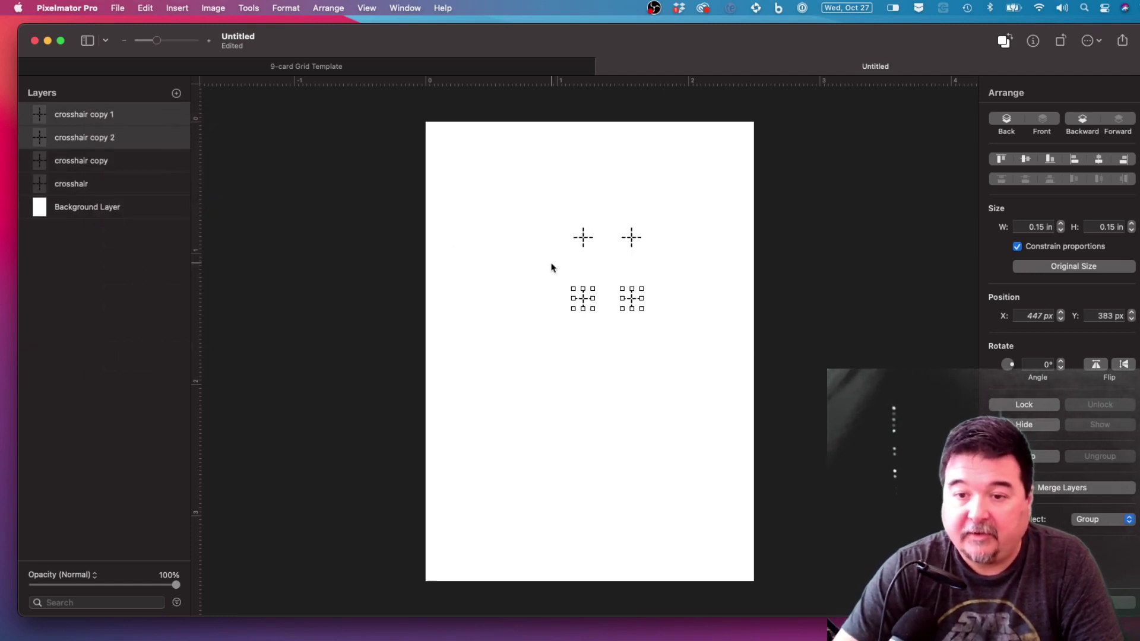
{"action": "left_click", "coordinate": [551, 268]}
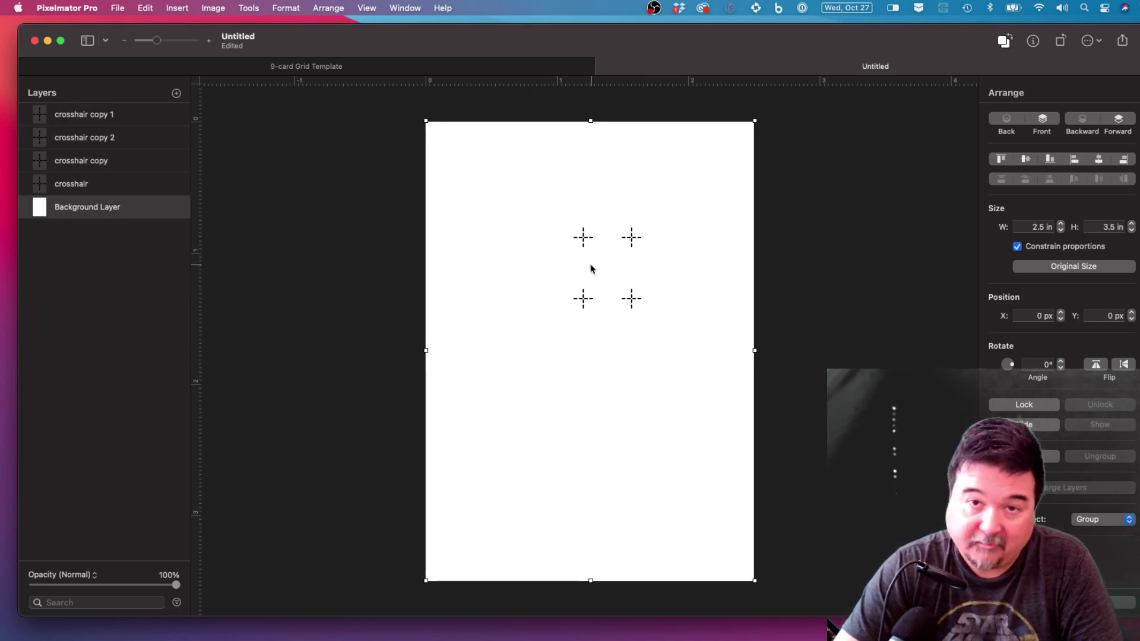
Move the original crosshair onto the card's upper-left corner, centred on it at X -23 px, Y -22 px.
{"action": "left_click", "coordinate": [585, 238]}
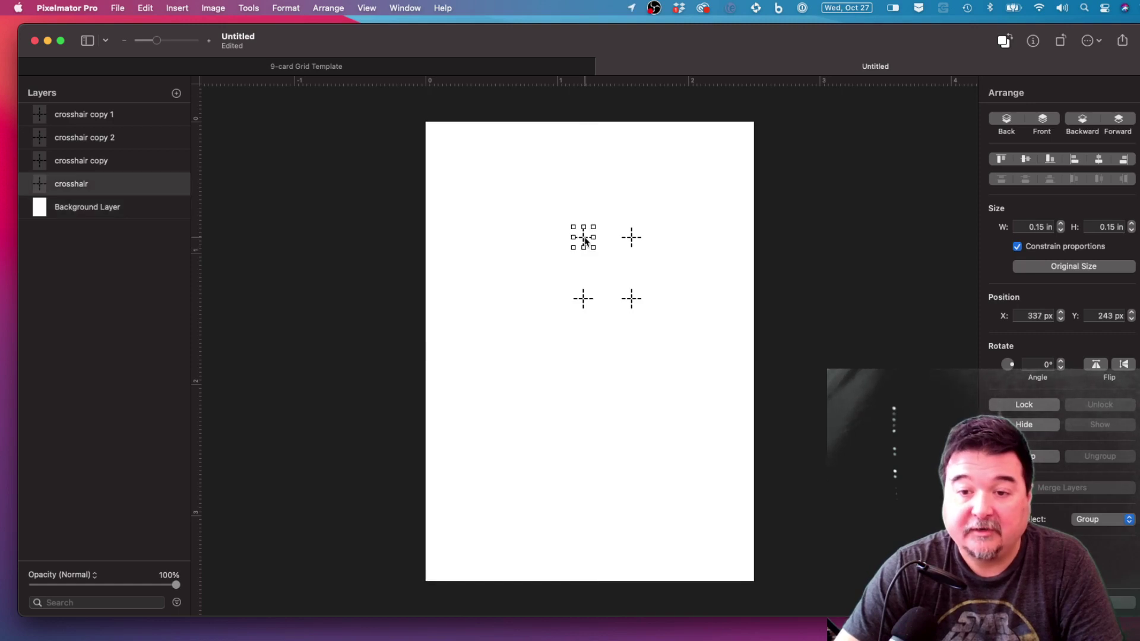
{"action": "left_click_drag", "start_coordinate": [584, 239], "coordinate": [433, 130]}
{"action": "scroll", "coordinate": [432, 130], "scroll_direction": "up", "scroll_amount": 5}
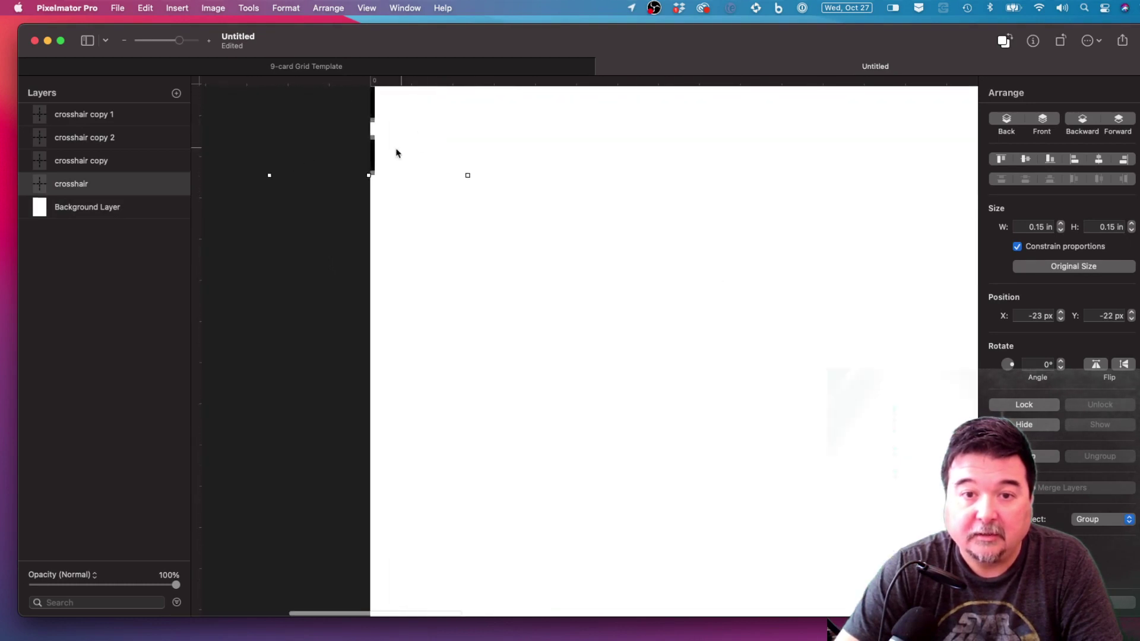
Move the remaining upper crosshair onto the card's upper-right corner at X 727 px, Y -22 px, keeping the background in place.
{"action": "scroll", "coordinate": [600, 291], "scroll_direction": "down", "scroll_amount": 5}
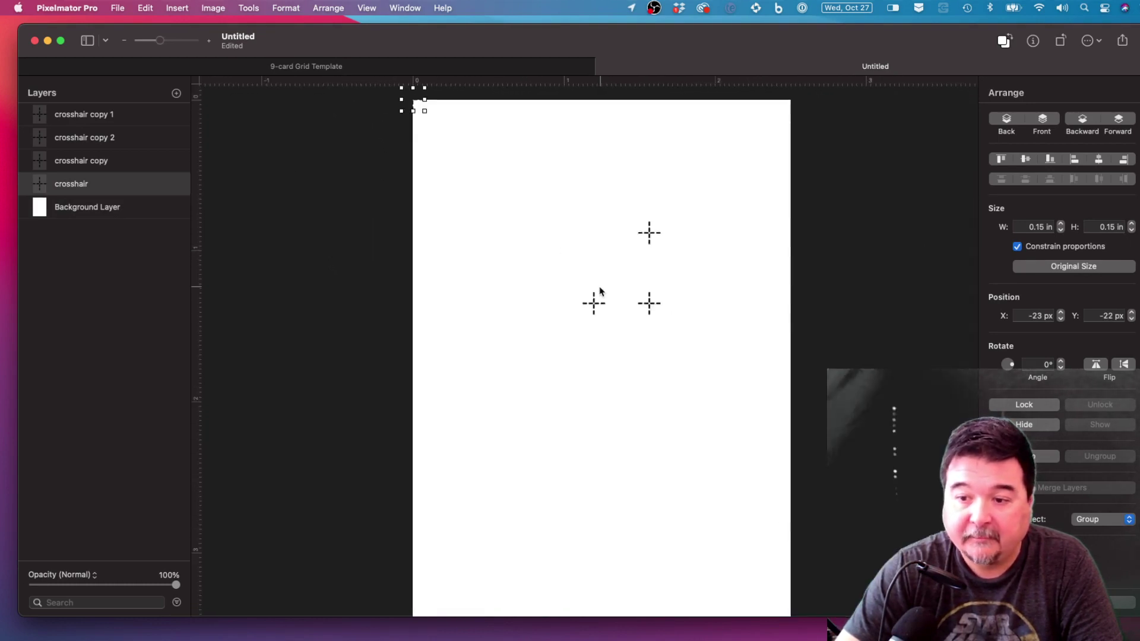
{"action": "left_click_drag", "start_coordinate": [638, 223], "coordinate": [752, 110]}
{"action": "scroll", "coordinate": [751, 111], "scroll_direction": "down", "scroll_amount": 3}
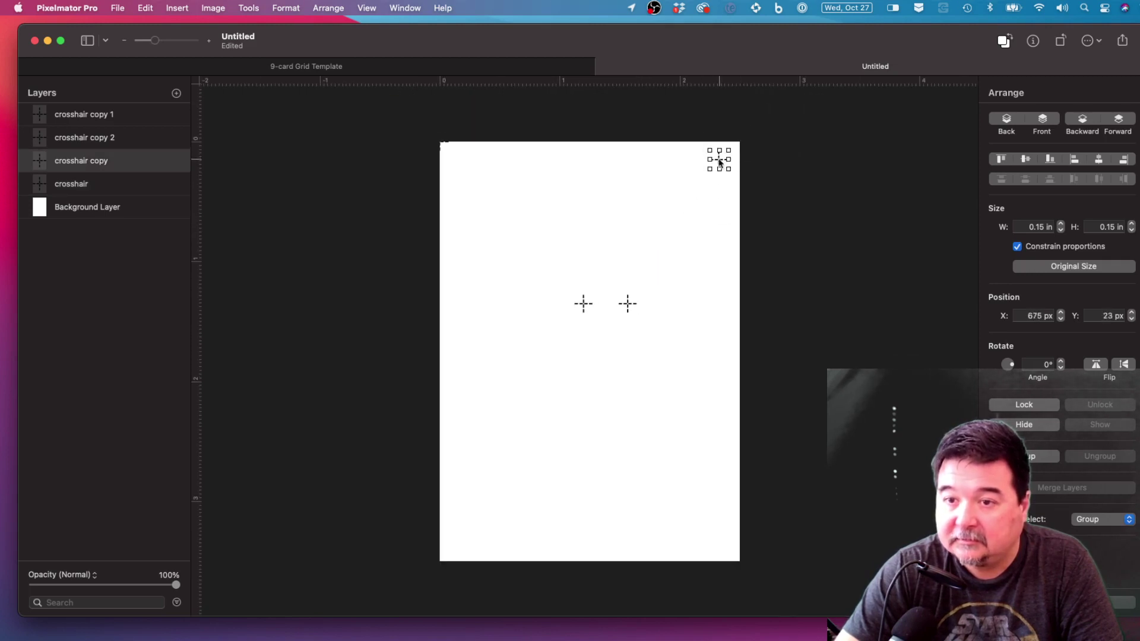
{"action": "left_click_drag", "start_coordinate": [721, 158], "coordinate": [732, 150]}
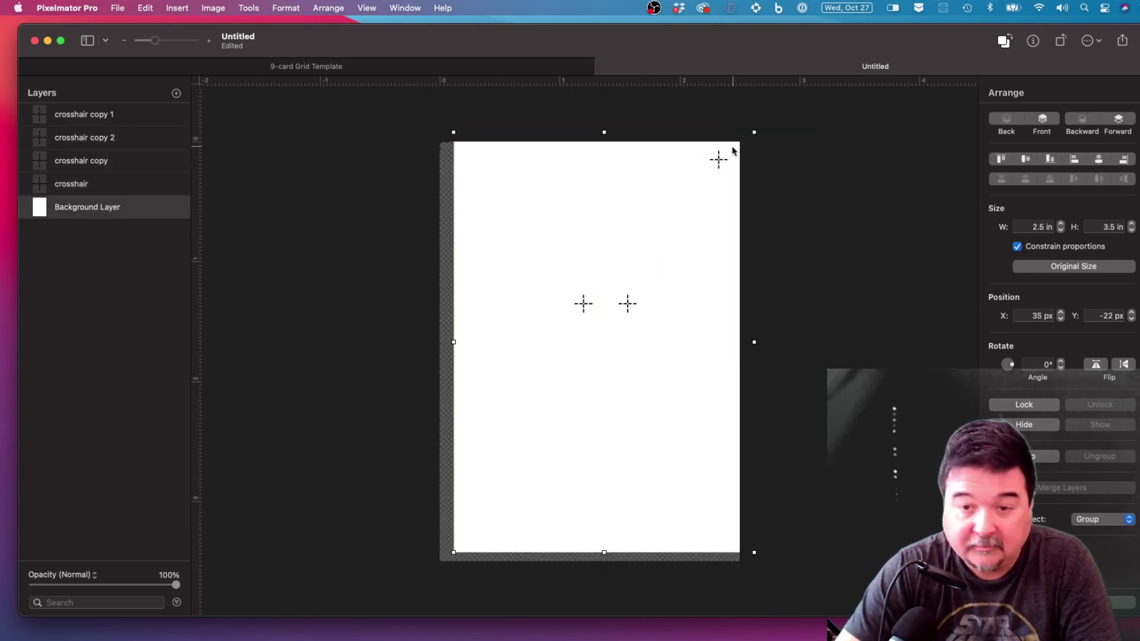
{"action": "key", "text": "super+z"}
{"action": "scroll", "coordinate": [722, 161], "scroll_direction": "up", "scroll_amount": 5}
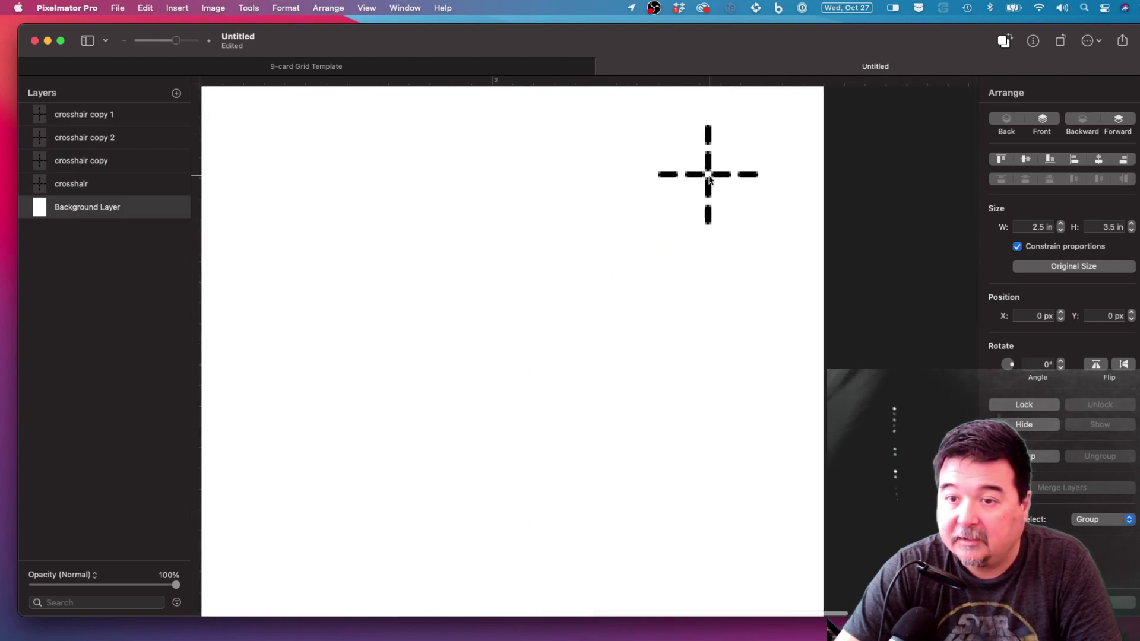
{"action": "left_click_drag", "start_coordinate": [718, 175], "coordinate": [829, 90]}
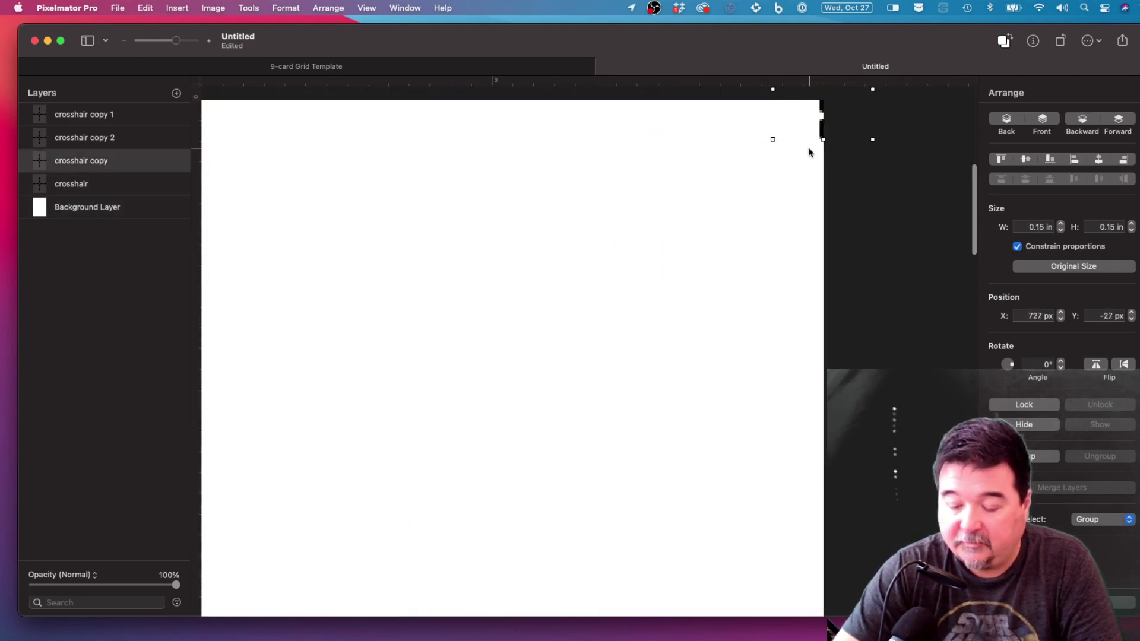
{"action": "key", "text": "shift+Down"}
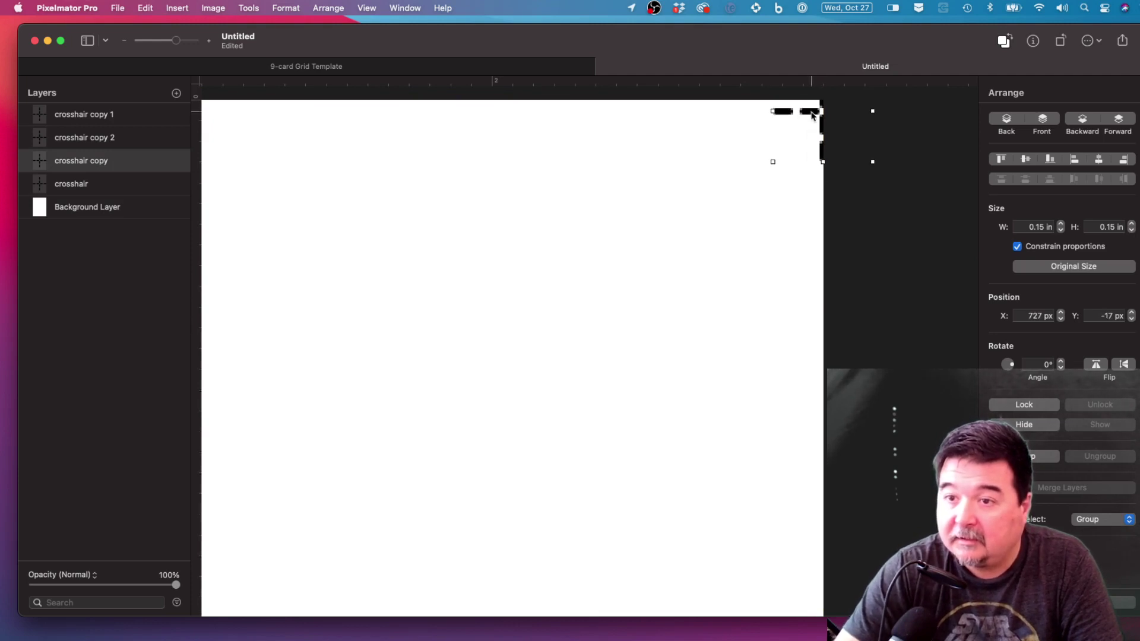
{"action": "left_click_drag", "start_coordinate": [812, 114], "coordinate": [812, 104]}
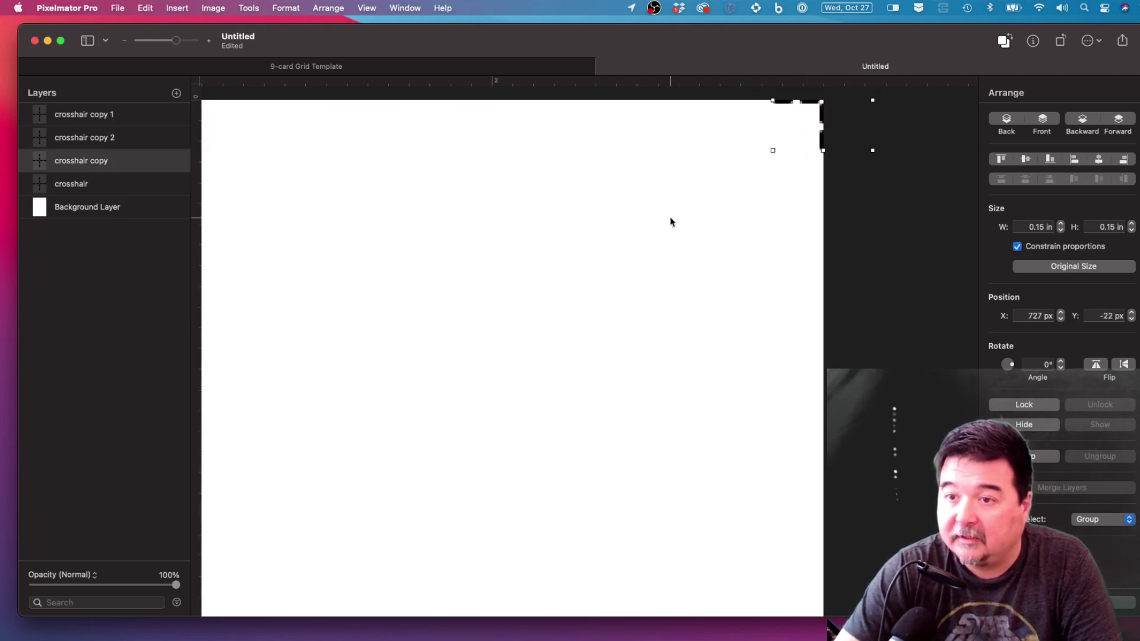
Move the left one of the two remaining crosshairs onto the card's lower-left corner at X -23 px, Y 1028 px.
{"action": "scroll", "coordinate": [560, 316], "scroll_direction": "down", "scroll_amount": 3}
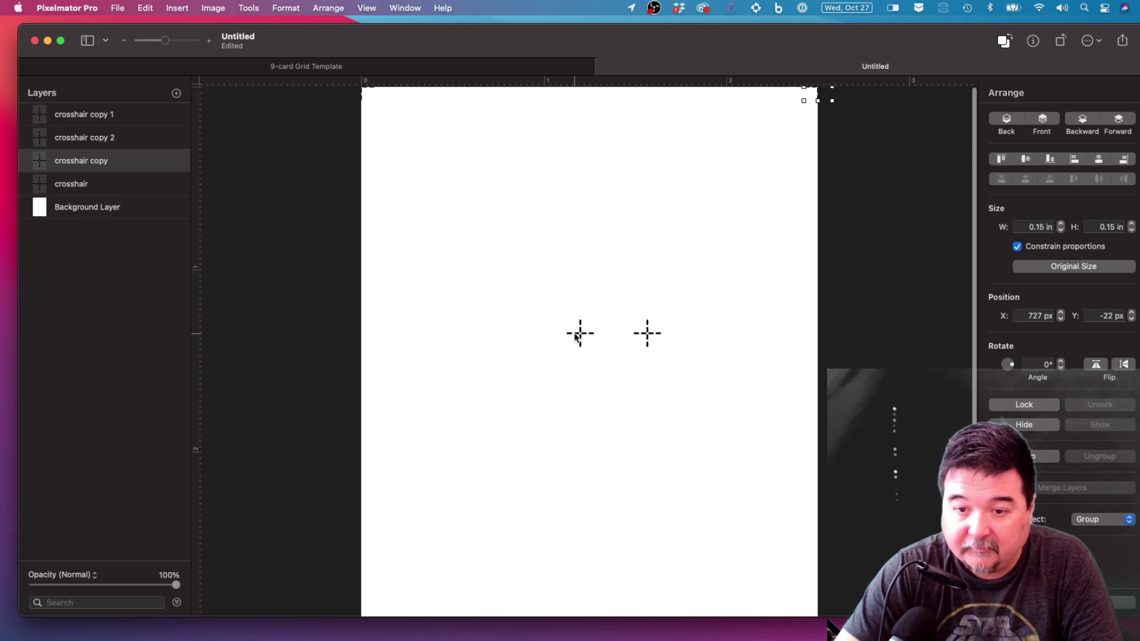
{"action": "left_click", "coordinate": [575, 337]}
{"action": "scroll", "coordinate": [579, 343], "scroll_direction": "down", "scroll_amount": 3}
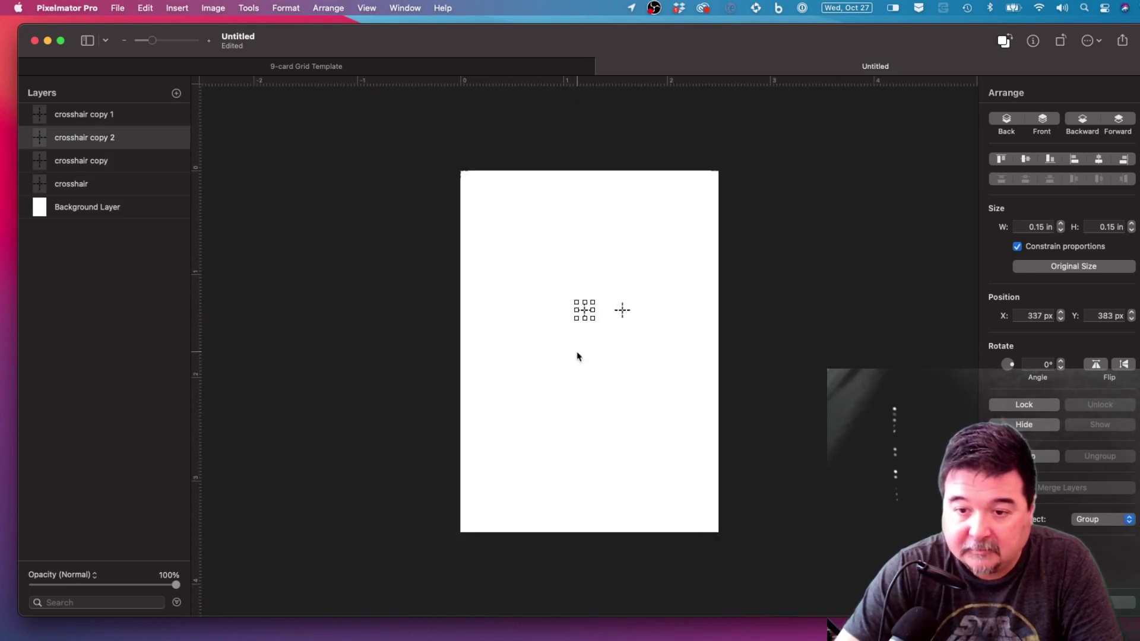
{"action": "left_click_drag", "start_coordinate": [582, 314], "coordinate": [461, 533]}
{"action": "scroll", "coordinate": [461, 533], "scroll_direction": "up", "scroll_amount": 3}
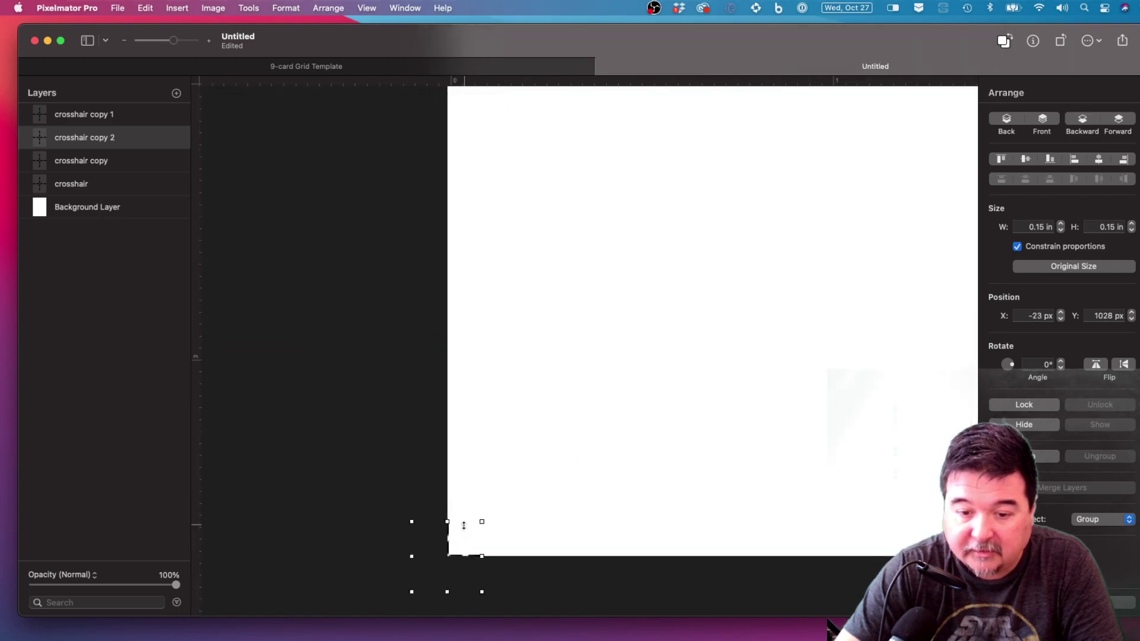
Move the last crosshair onto the card's lower-right corner at X 727 px, Y 1028 px, keeping the background in place.
{"action": "scroll", "coordinate": [571, 379], "scroll_direction": "right", "scroll_amount": 3}
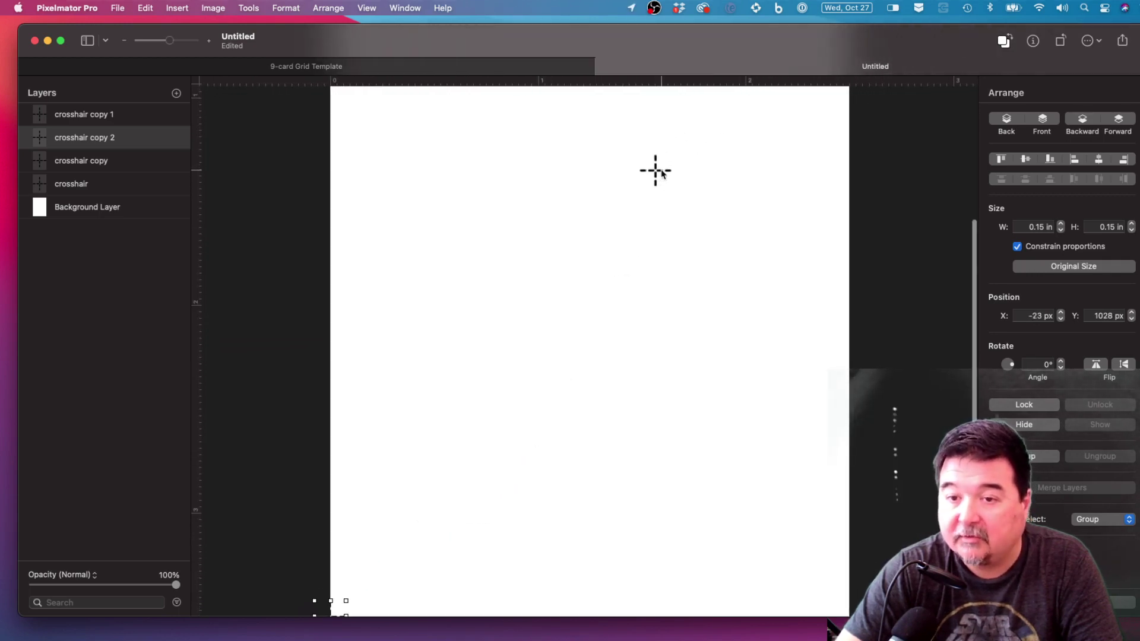
{"action": "left_click_drag", "start_coordinate": [661, 173], "coordinate": [798, 530]}
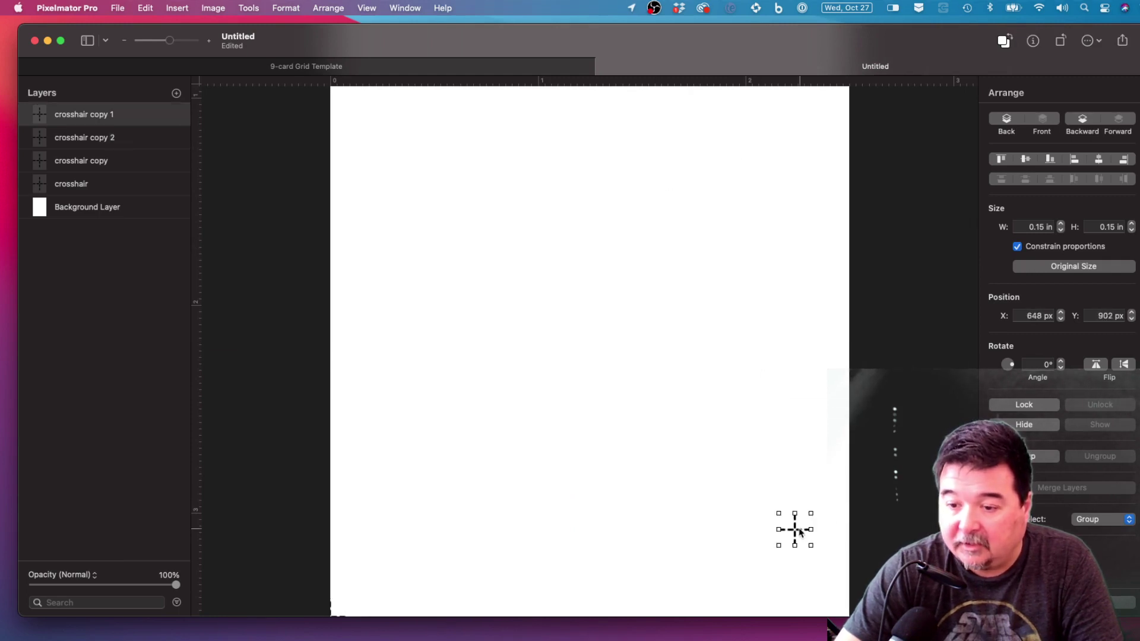
{"action": "scroll", "coordinate": [799, 532], "scroll_direction": "down", "scroll_amount": 2}
{"action": "scroll", "coordinate": [799, 533], "scroll_direction": "down", "scroll_amount": 2}
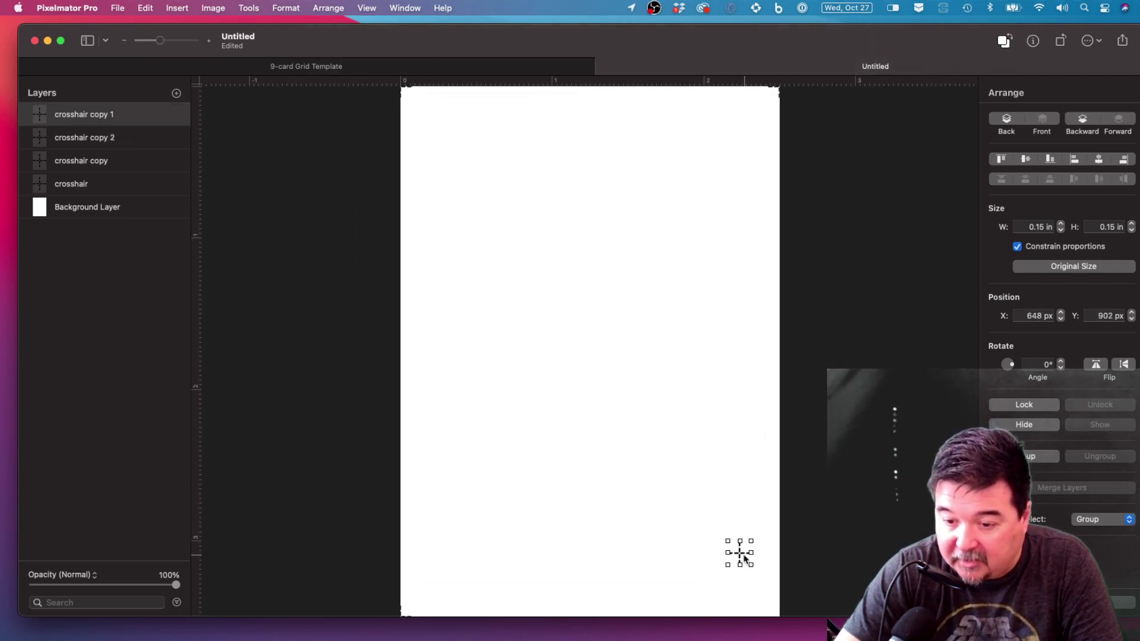
{"action": "left_click_drag", "start_coordinate": [742, 556], "coordinate": [747, 564]}
{"action": "key", "text": "super+z"}
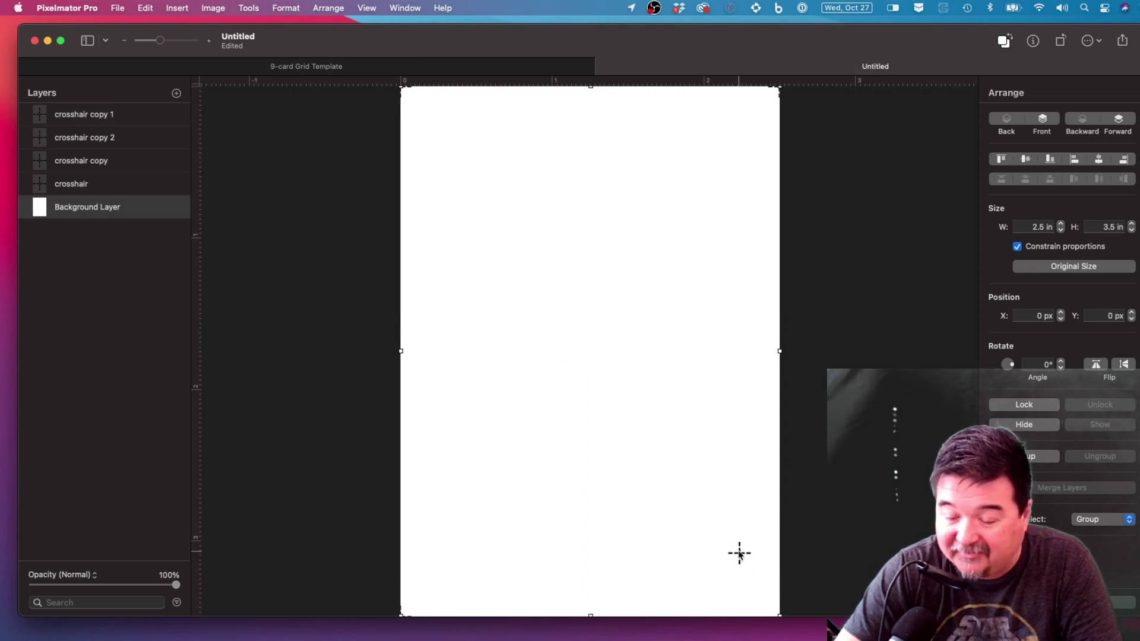
{"action": "scroll", "coordinate": [739, 553], "scroll_direction": "up", "scroll_amount": 2}
{"action": "scroll", "coordinate": [683, 420], "scroll_direction": "down", "scroll_amount": 10}
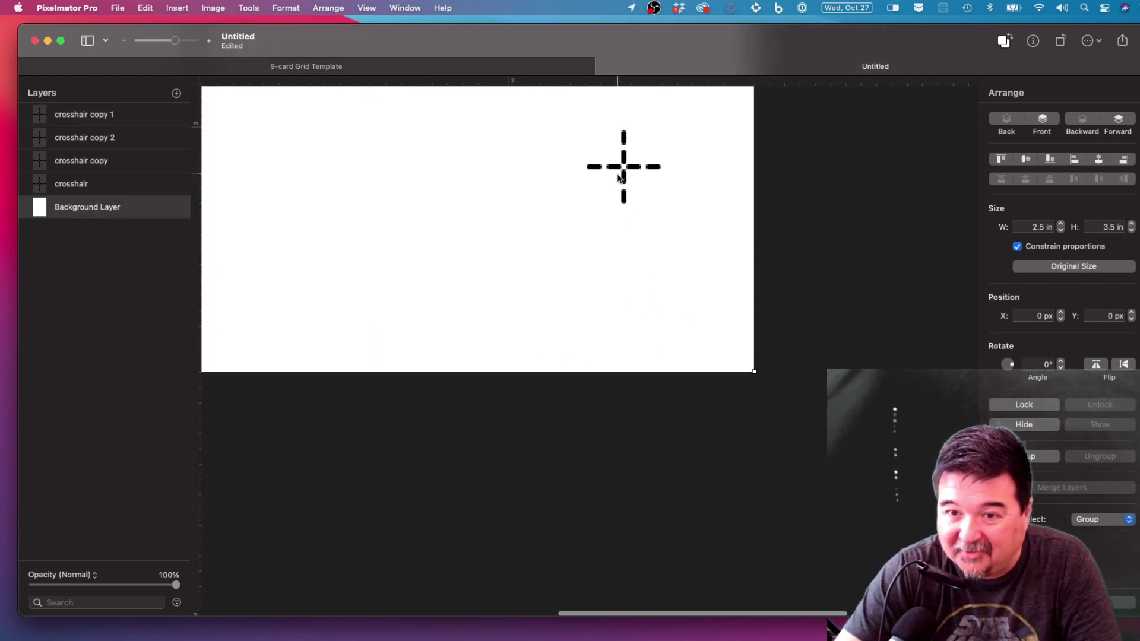
{"action": "left_click_drag", "start_coordinate": [619, 178], "coordinate": [743, 369]}
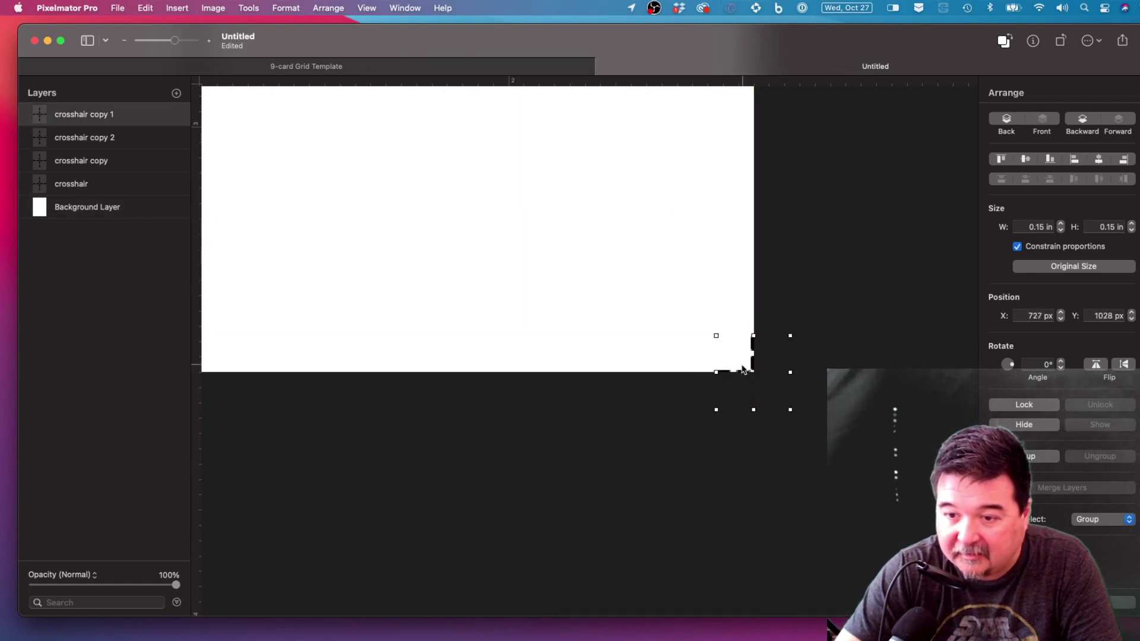
Select all four crosshair layers together, leaving the background layer out of the selection.
{"action": "scroll", "coordinate": [743, 369], "scroll_direction": "down", "scroll_amount": 5}
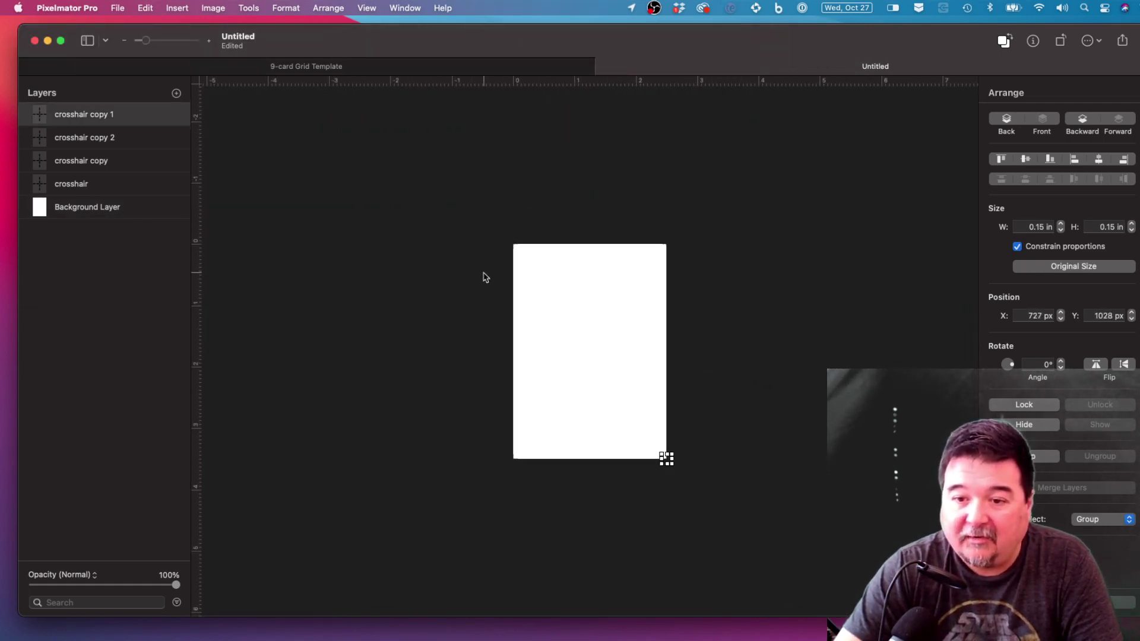
{"action": "left_click", "coordinate": [90, 183]}
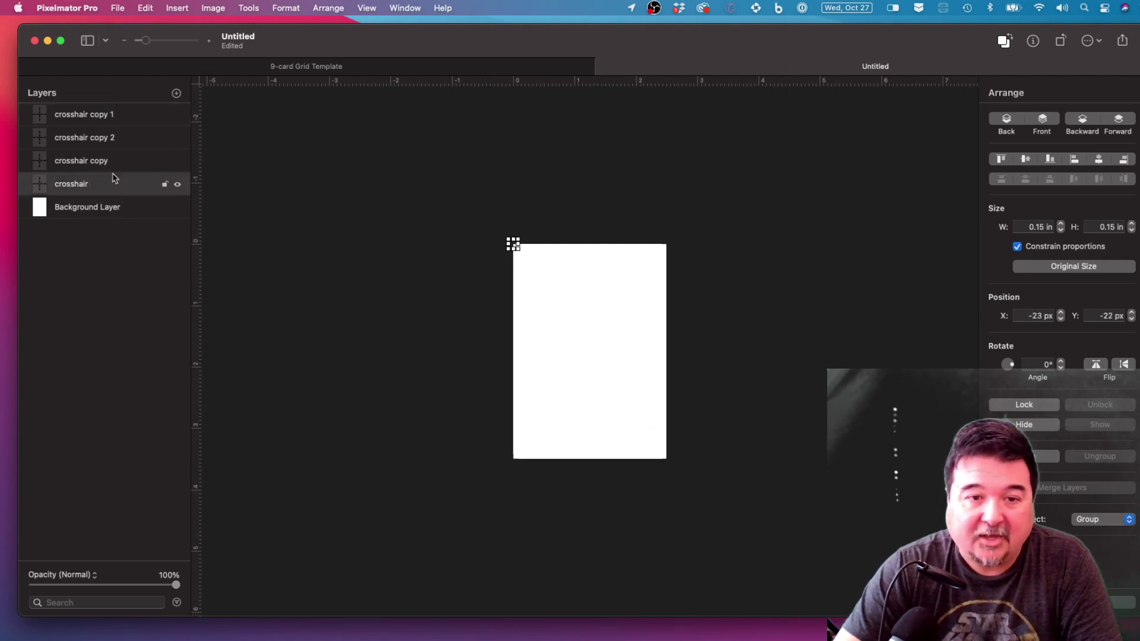
{"action": "left_click", "coordinate": [111, 114], "text": "shift"}
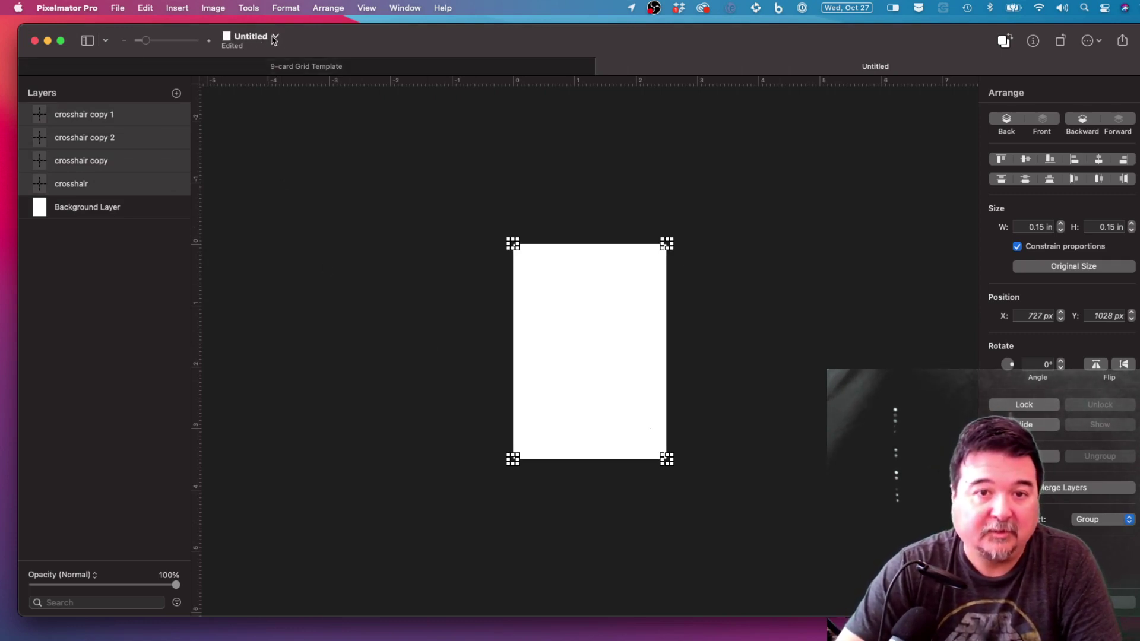
Name the card document "card with corner crosshairs".
{"action": "left_click", "coordinate": [274, 38]}
{"action": "type", "text": "card"}
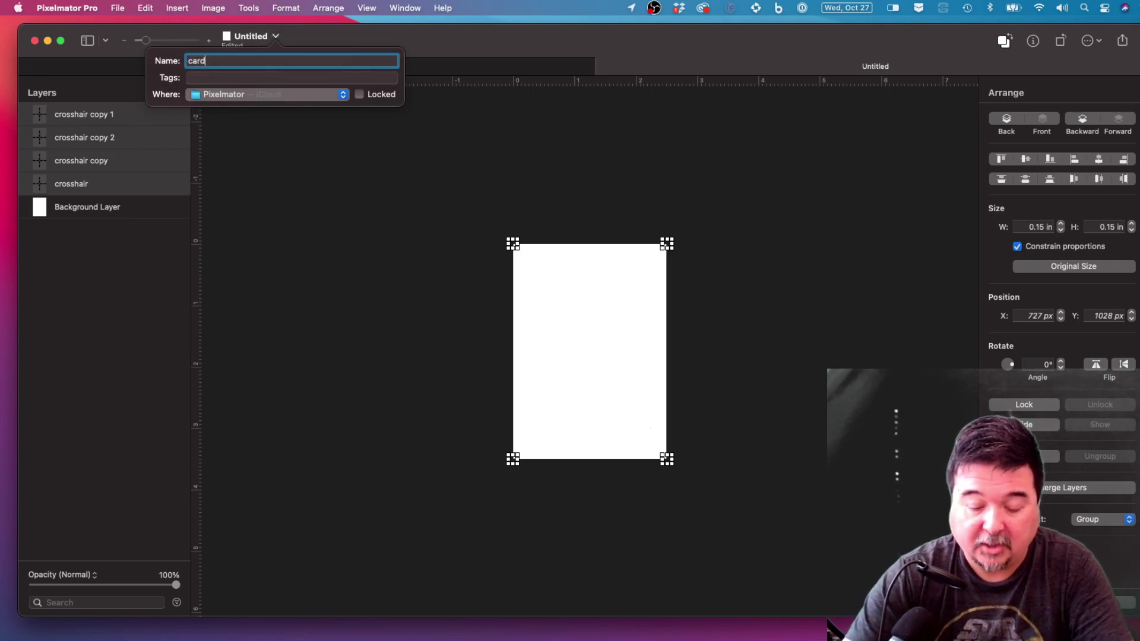
{"action": "type", "text": " with corner "}
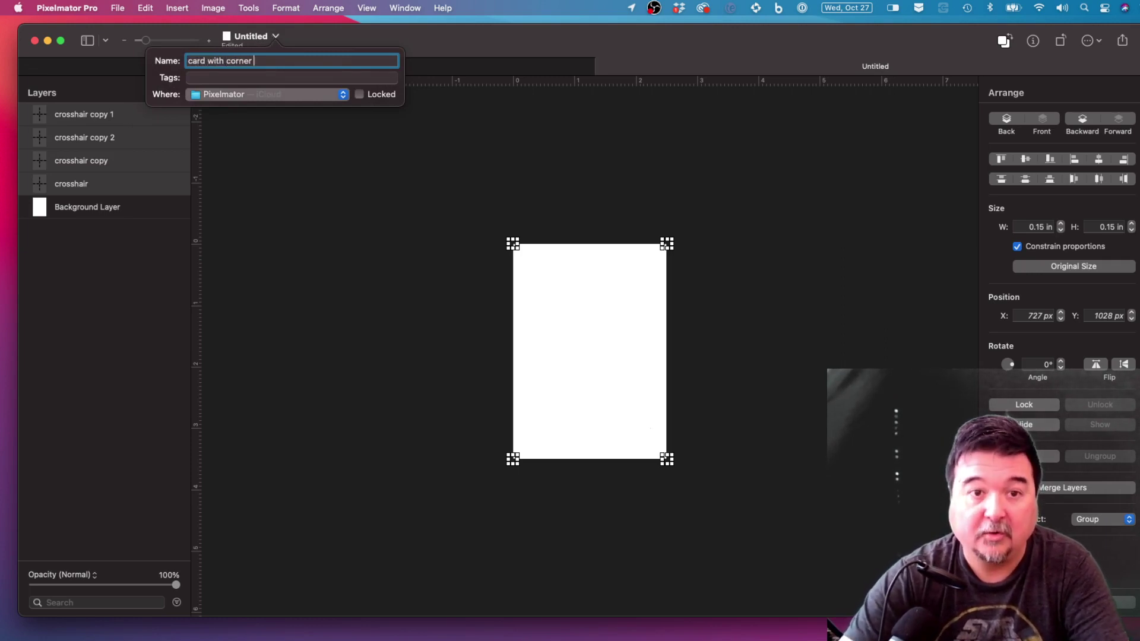
{"action": "type", "text": "crosshairs"}
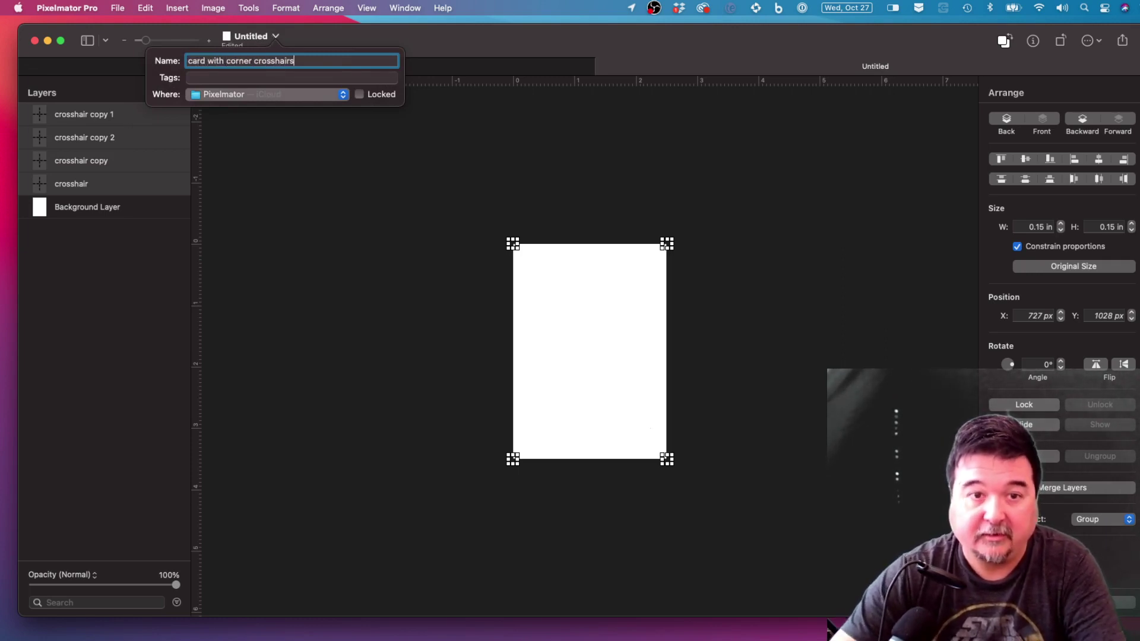
{"action": "key", "text": "Return"}
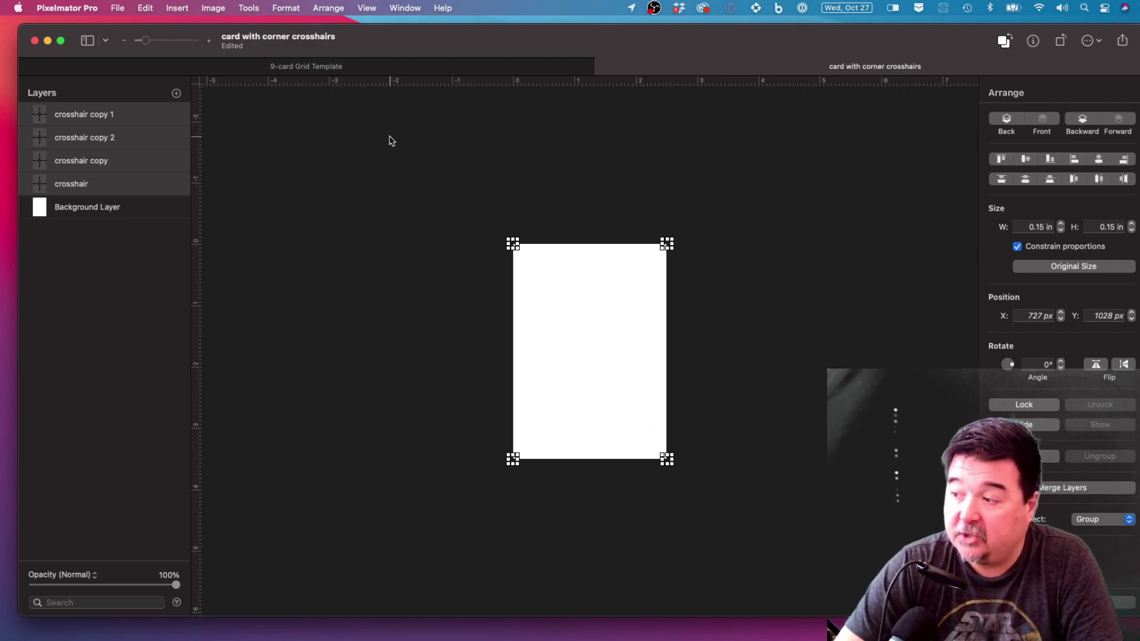
Create a new image from the US Letter paper template, 8.5 × 11 in at 300 pixels/inch.
{"action": "left_click", "coordinate": [117, 9]}
{"action": "left_click", "coordinate": [121, 26]}
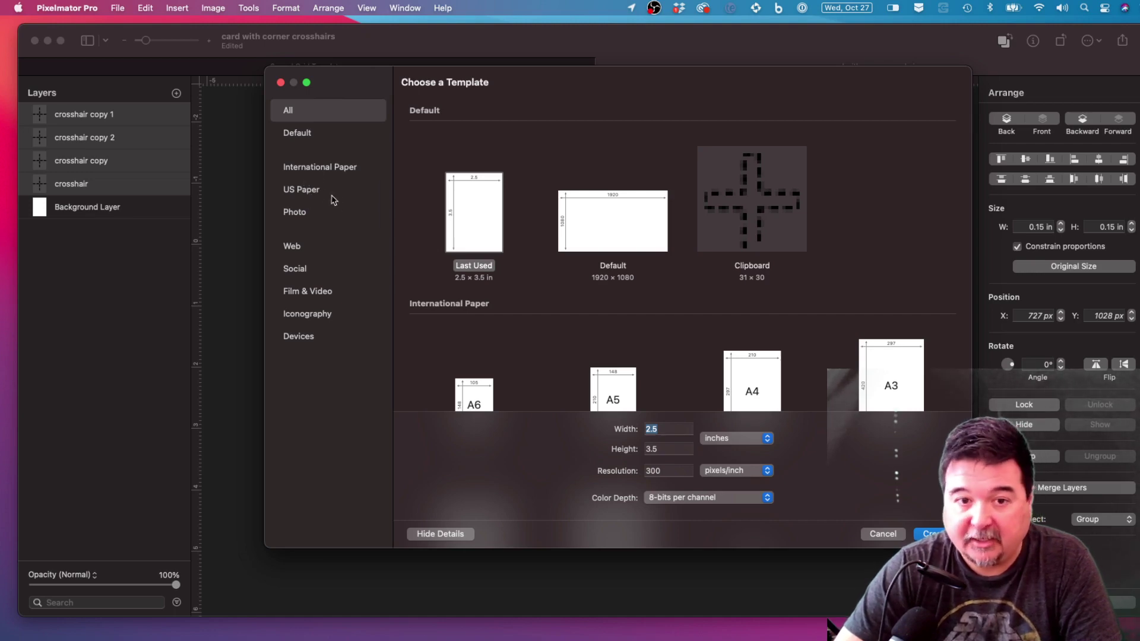
{"action": "left_click", "coordinate": [308, 191]}
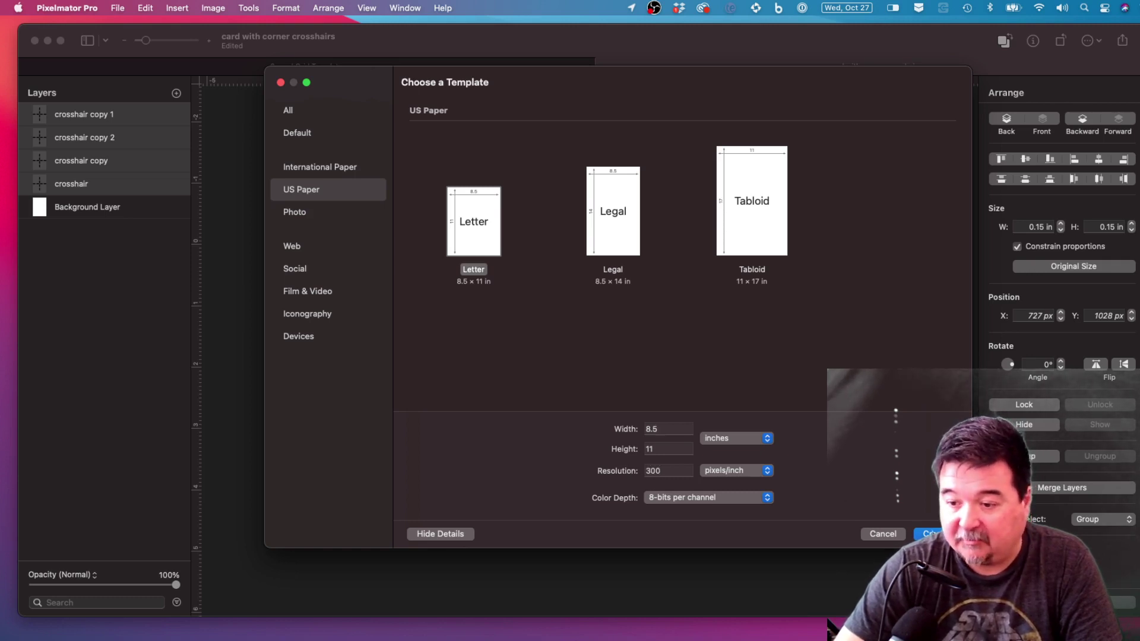
{"action": "left_click", "coordinate": [932, 534]}
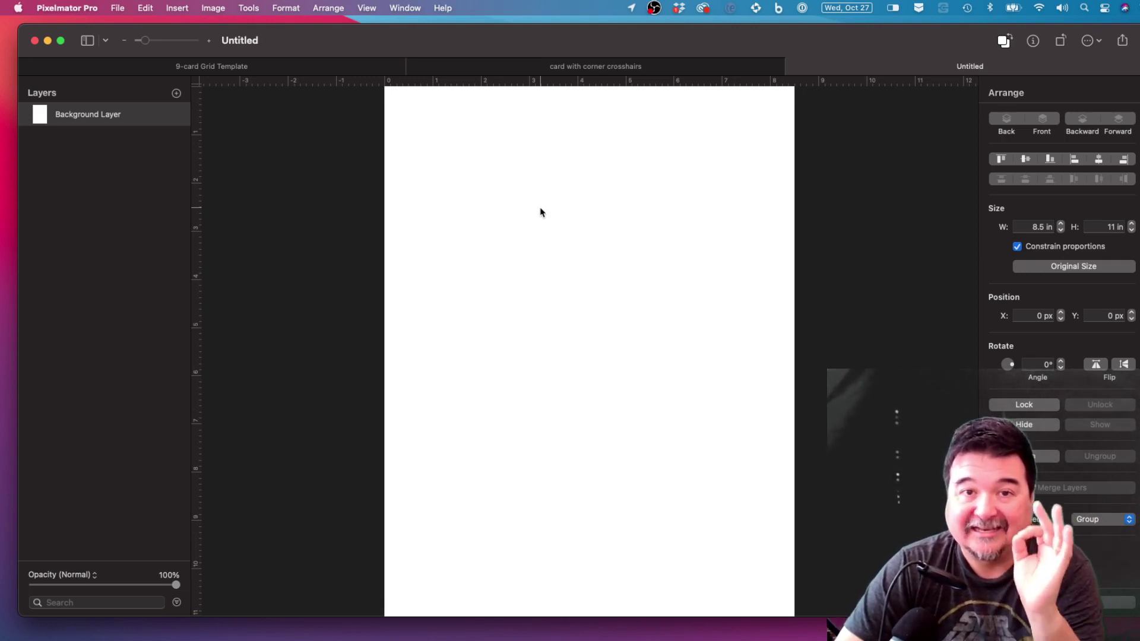
Copy the four selected crosshair layers from the "card with corner crosshairs" document and paste them into the new Letter page.
{"action": "left_click", "coordinate": [615, 71]}
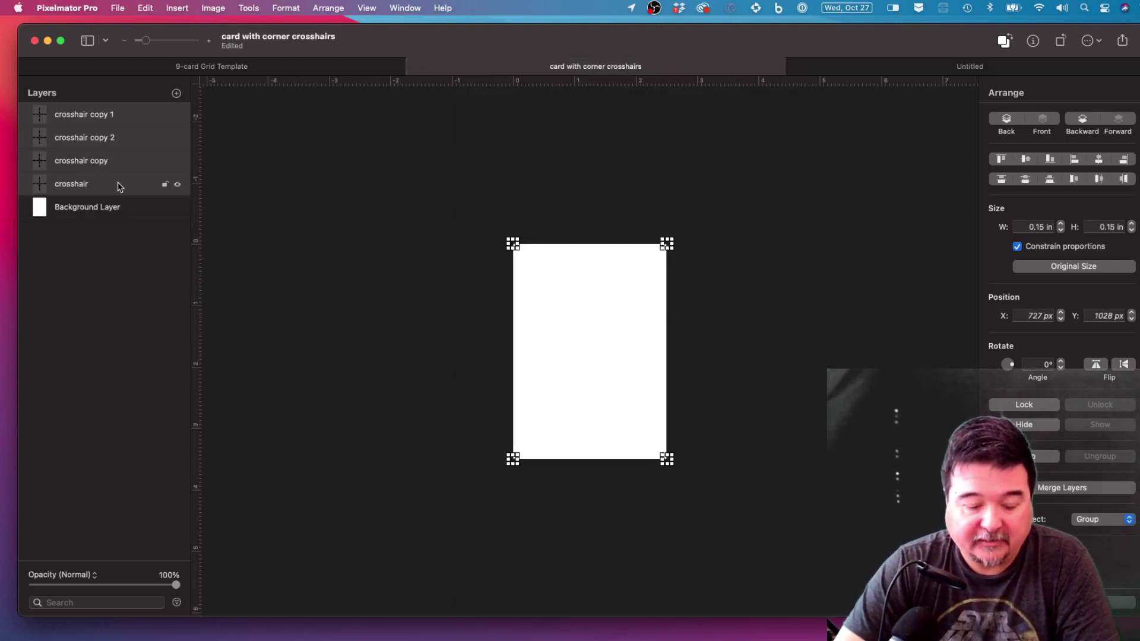
{"action": "key", "text": "super+c"}
{"action": "left_click", "coordinate": [894, 72]}
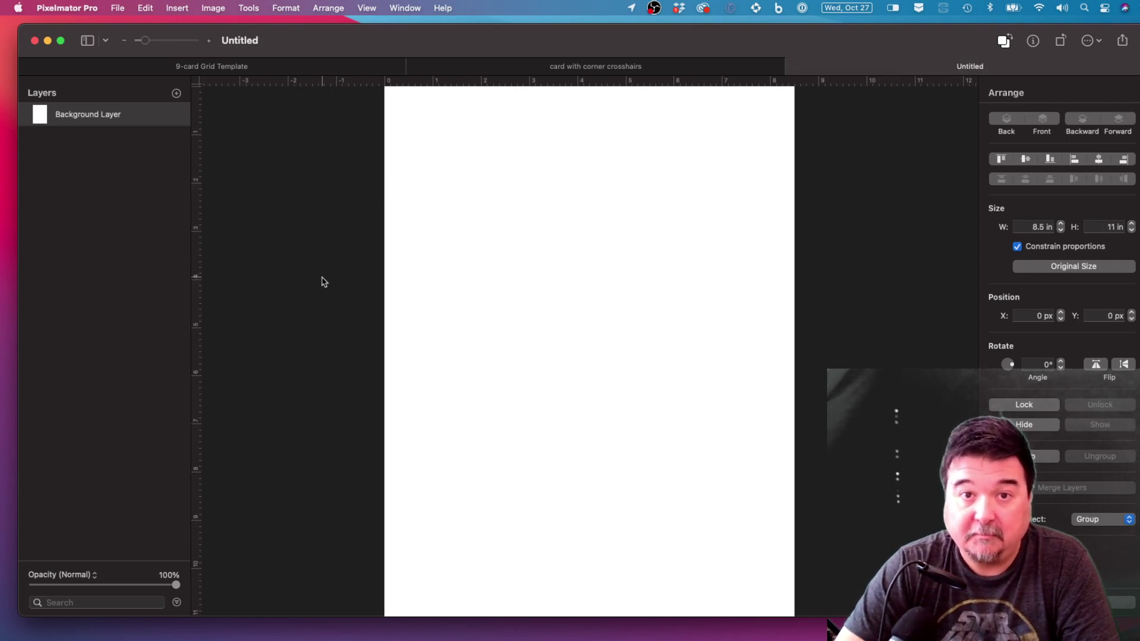
{"action": "scroll", "coordinate": [324, 282], "scroll_direction": "down", "scroll_amount": 3}
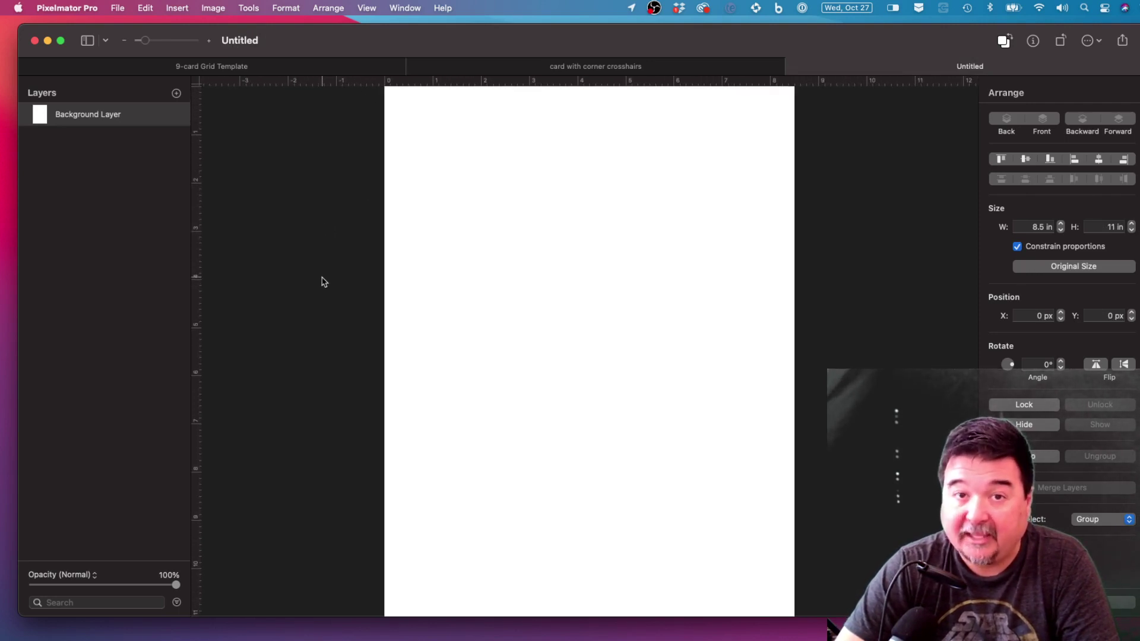
{"action": "key", "text": "super+v"}
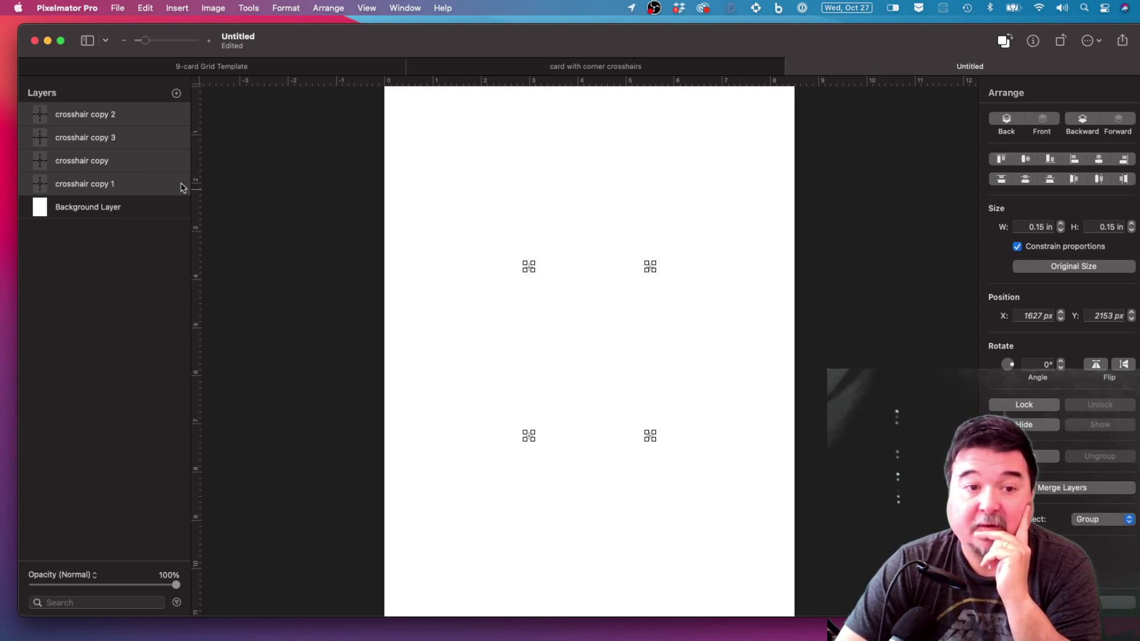
Merge the four pasted crosshair layers into one layer and name it "single card with corner crosshairs".
{"action": "right_click", "coordinate": [97, 185]}
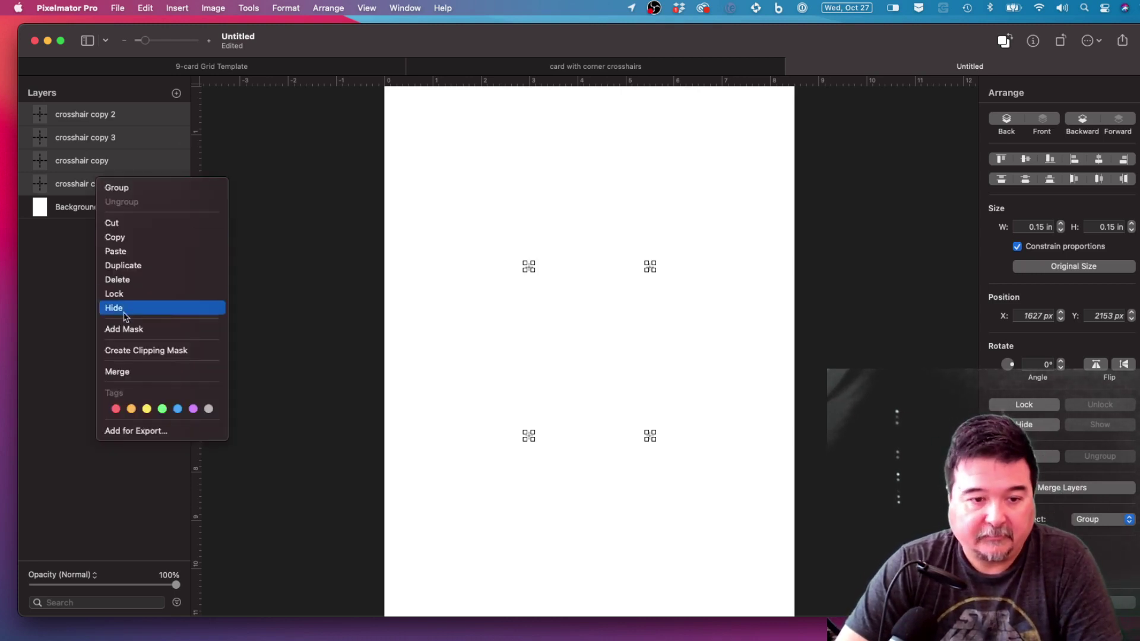
{"action": "left_click", "coordinate": [139, 372]}
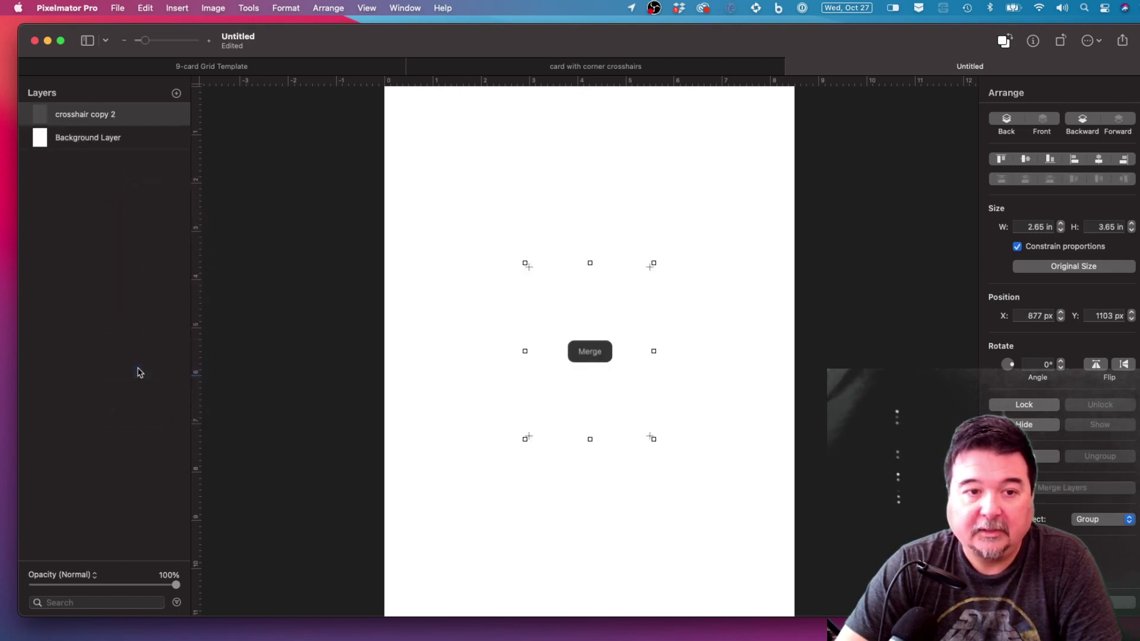
{"action": "double_click", "coordinate": [94, 115]}
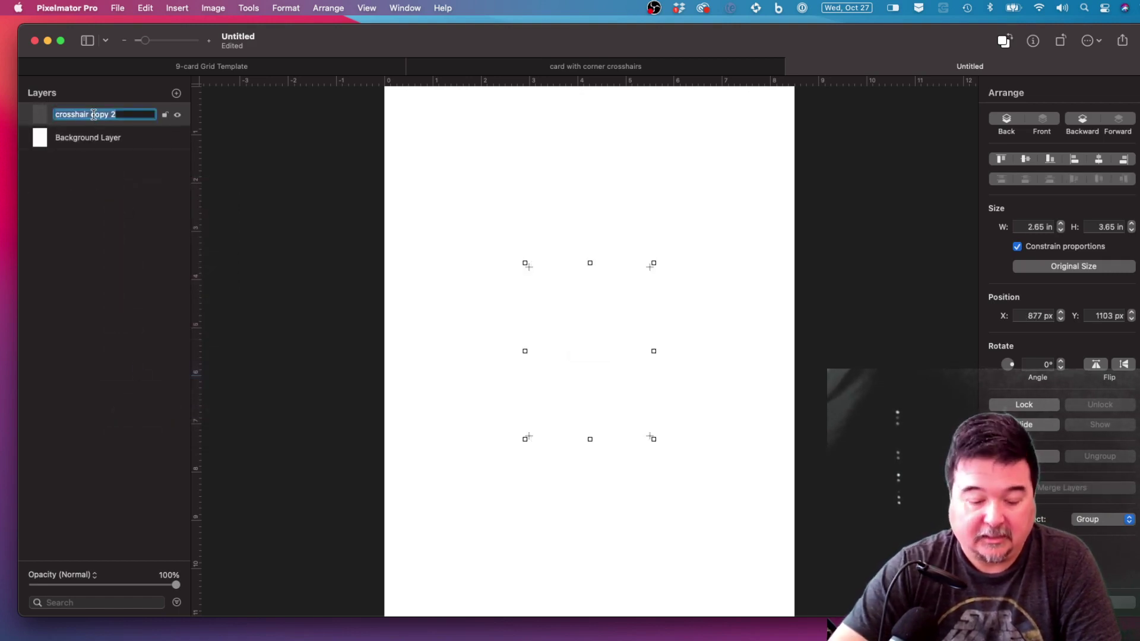
{"action": "type", "text": "si"}
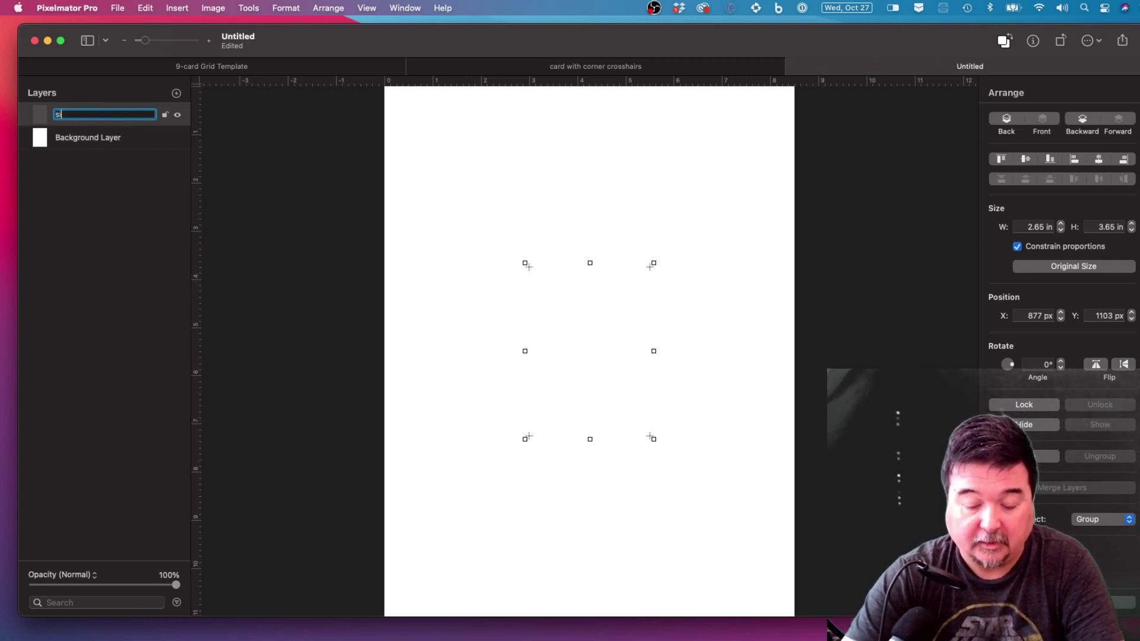
{"action": "type", "text": "ngle card w"}
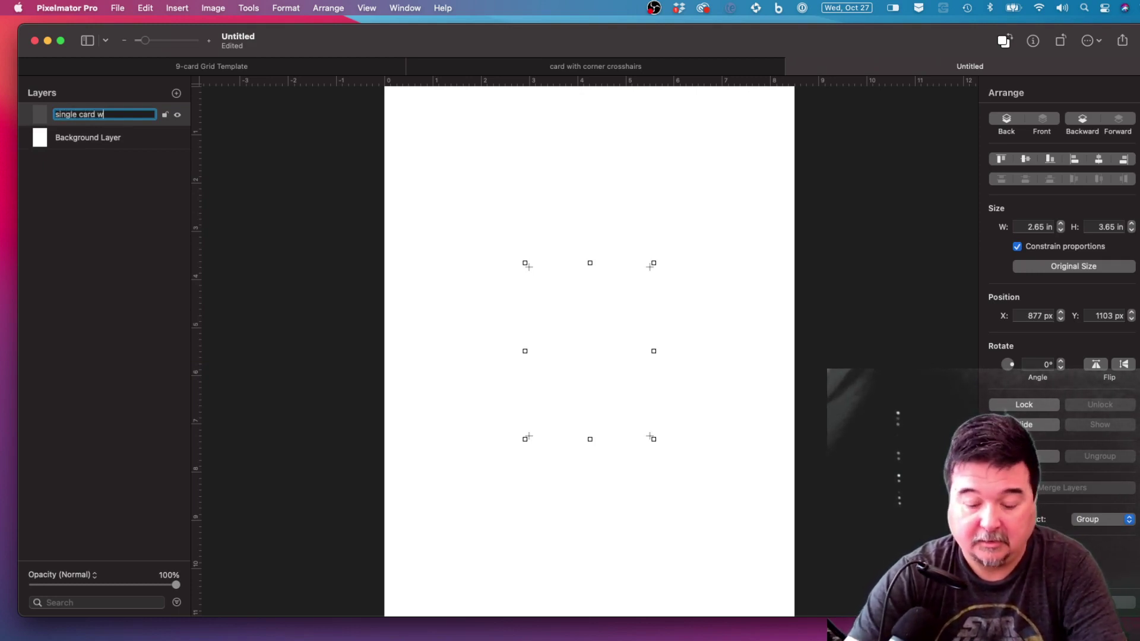
{"action": "type", "text": "ith corner cro"}
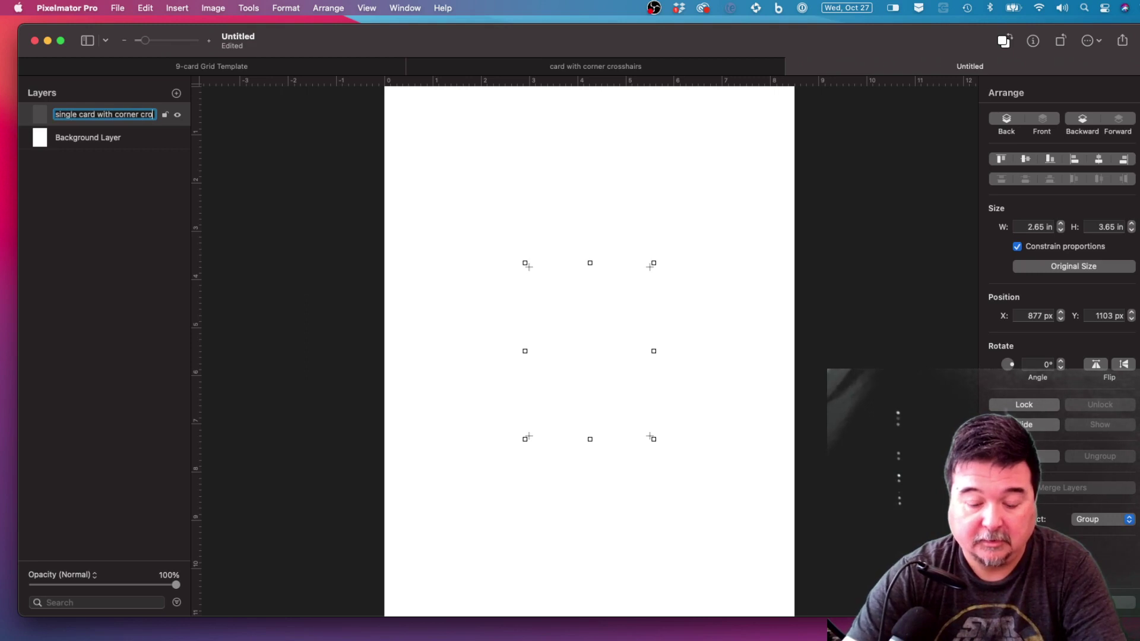
{"action": "type", "text": "sshairs"}
{"action": "key", "text": "Return"}
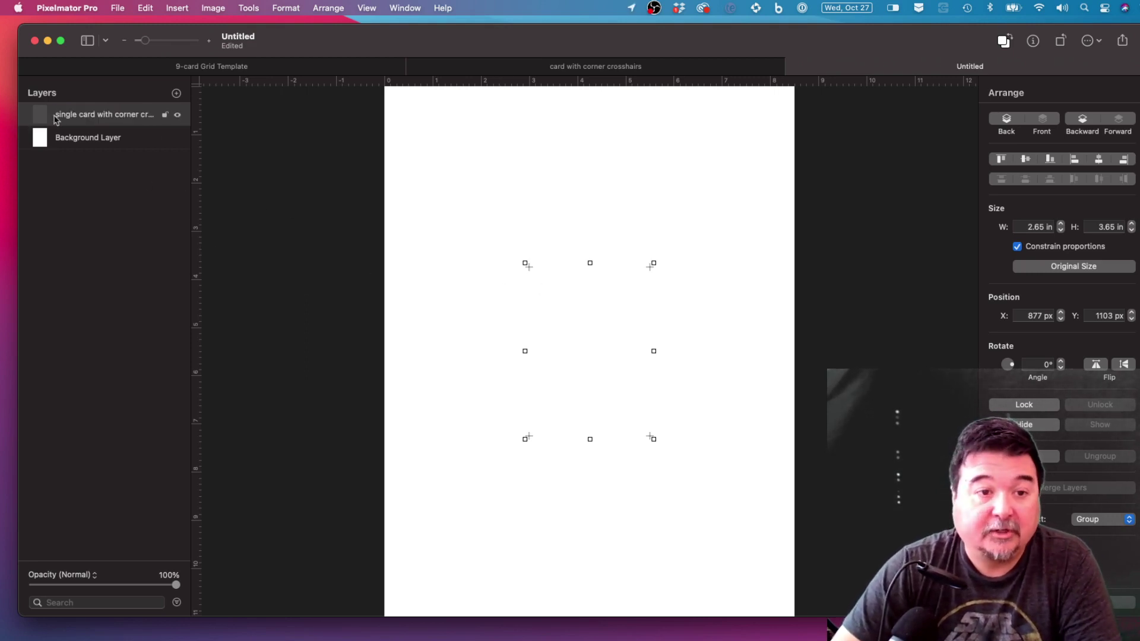
Duplicate the merged card layer and move the copy left to X 127 px, Y 1103 px, overlapping its right crosshairs with the original's left ones.
{"action": "right_click", "coordinate": [83, 120]}
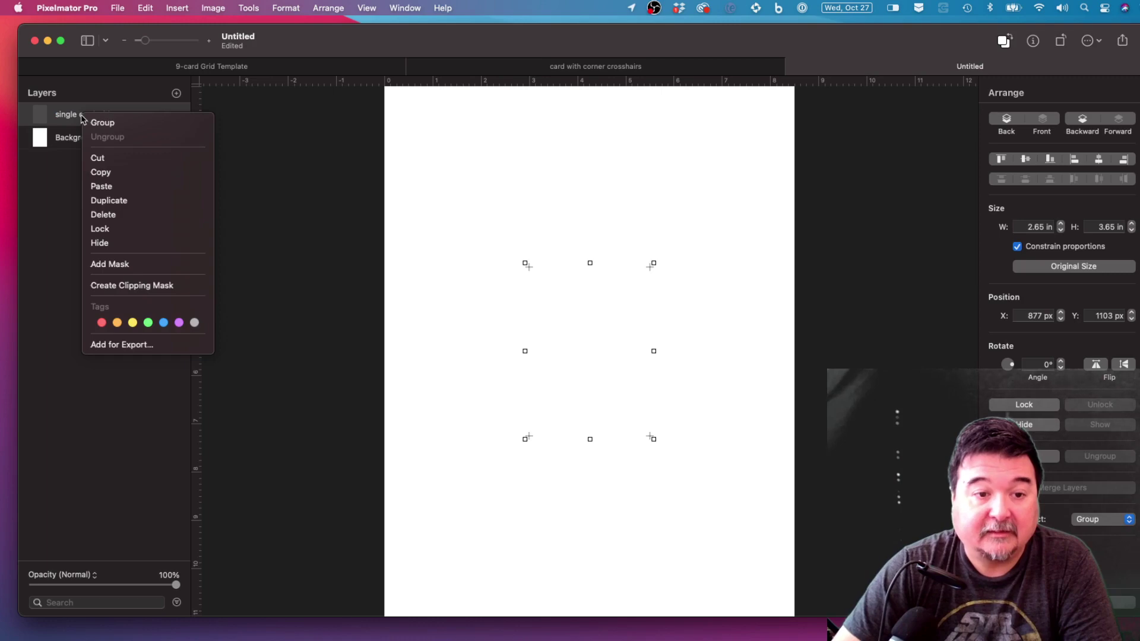
{"action": "left_click", "coordinate": [115, 202]}
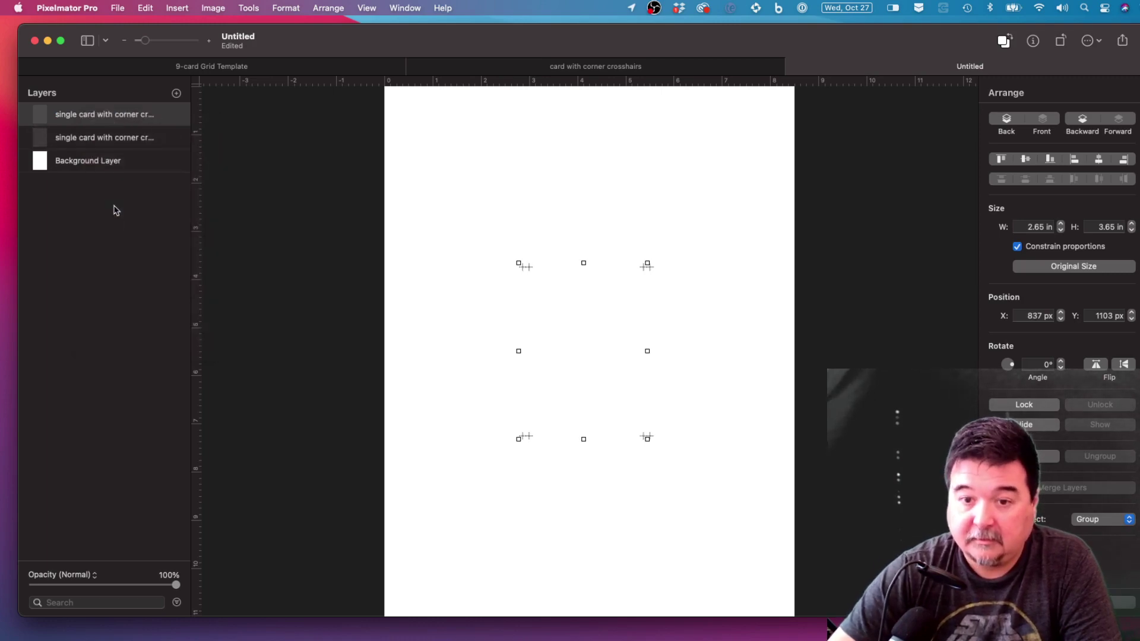
{"action": "key", "text": "shift+Left"}
{"action": "key", "text": "shift+Left"}
{"action": "key", "text": "shift+Left"}
{"action": "key", "text": "shift+Left"}
{"action": "key", "text": "shift+Left"}
{"action": "key", "text": "shift+Left"}
{"action": "key", "text": "shift+Left"}
{"action": "key", "text": "shift+Left"}
{"action": "key", "text": "shift+Left"}
{"action": "key", "text": "shift+Left"}
{"action": "key", "text": "shift+Left"}
{"action": "key", "text": "shift+Left"}
{"action": "key", "text": "shift+Left"}
{"action": "key", "text": "shift+Left"}
{"action": "key", "text": "shift+Left"}
{"action": "key", "text": "shift+Left"}
{"action": "key", "text": "shift+Left"}
{"action": "key", "text": "shift+Left"}
{"action": "key", "text": "shift+Left"}
{"action": "key", "text": "shift+Left"}
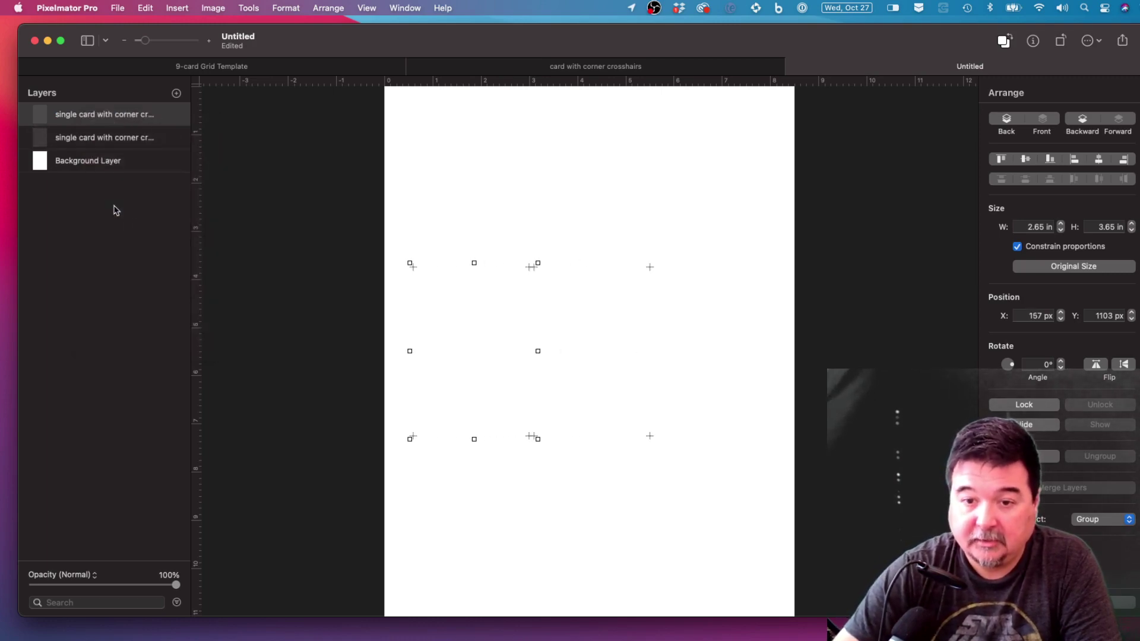
{"action": "scroll", "coordinate": [541, 281], "scroll_direction": "up", "scroll_amount": 5}
{"action": "key", "text": "shift+Left"}
{"action": "key", "text": "shift+Left"}
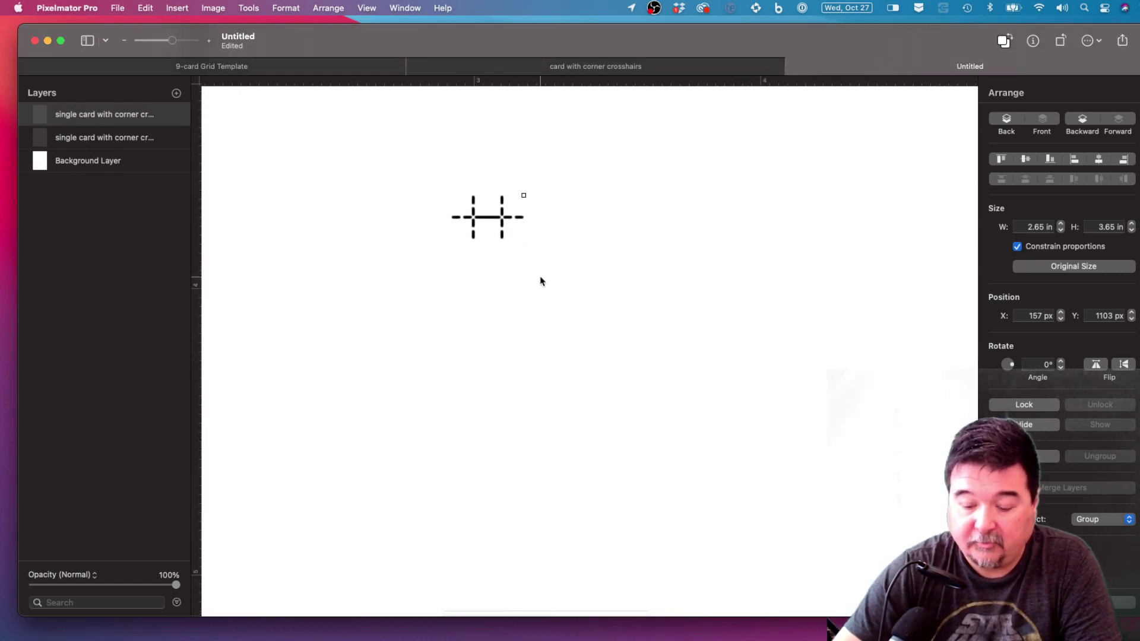
{"action": "key", "text": "shift+Left"}
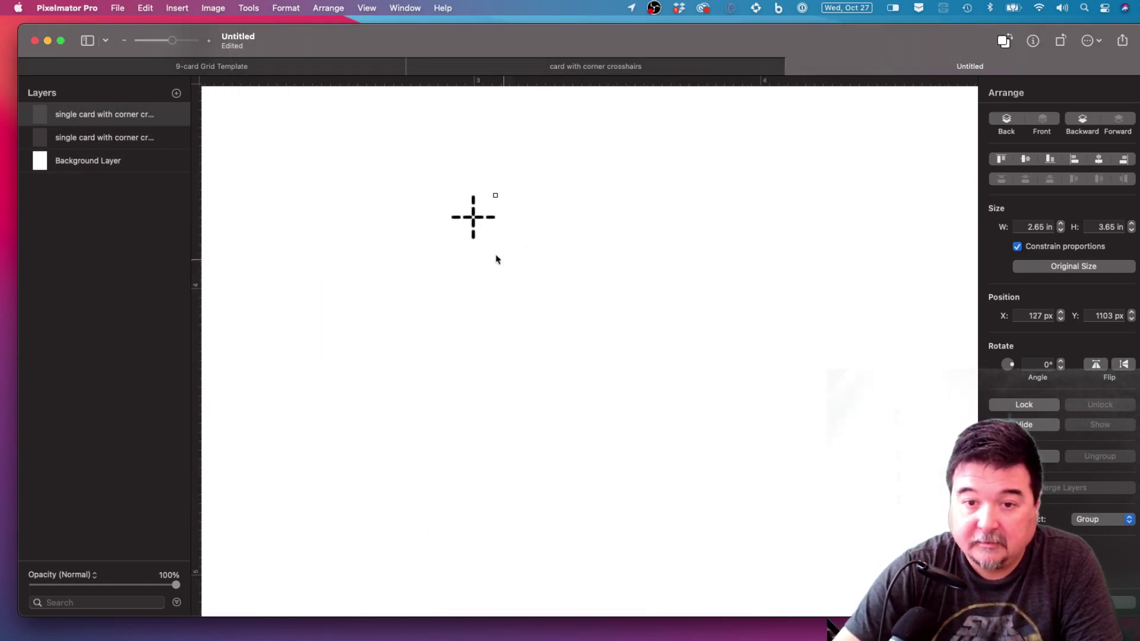
{"action": "scroll", "coordinate": [470, 375], "scroll_direction": "down", "scroll_amount": 5}
{"action": "scroll", "coordinate": [470, 378], "scroll_direction": "down", "scroll_amount": 5}
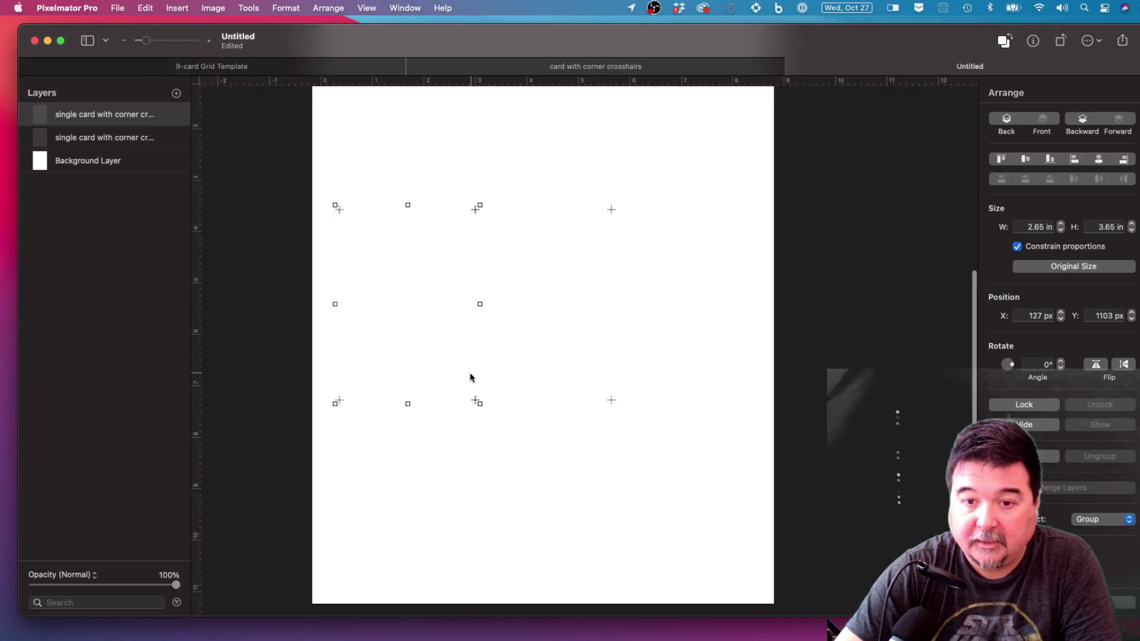
{"action": "scroll", "coordinate": [470, 378], "scroll_direction": "down", "scroll_amount": 3}
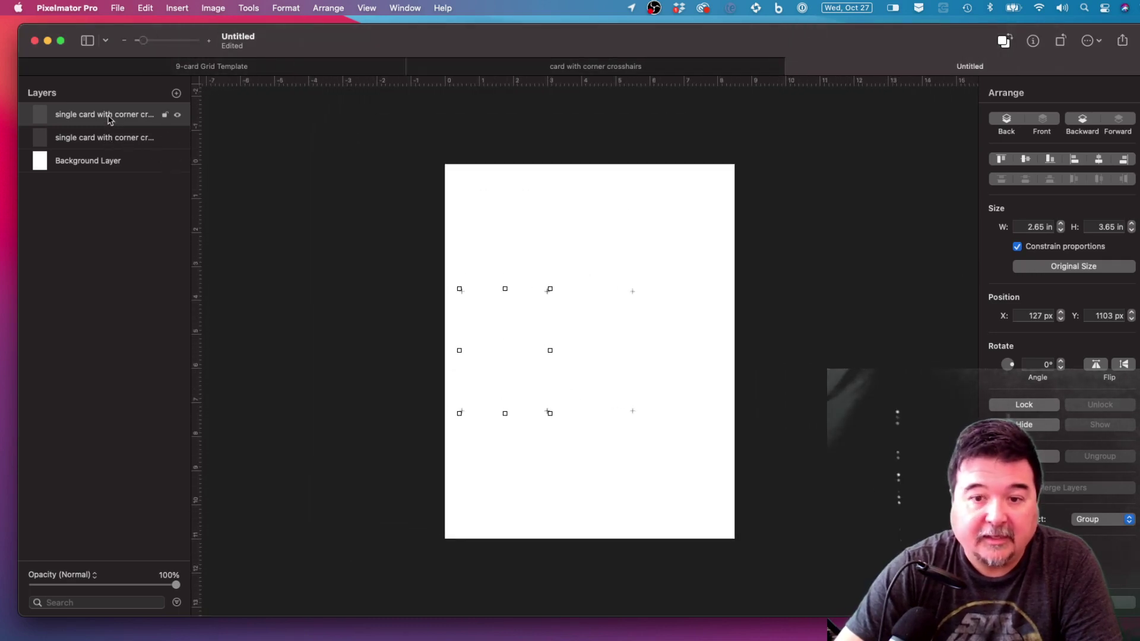
Duplicate the centre card layer and move the copy right to X 1628 px, Y 1103 px, overlapping its left crosshairs with the centre card's right ones.
{"action": "left_click", "coordinate": [105, 137]}
{"action": "right_click", "coordinate": [105, 138]}
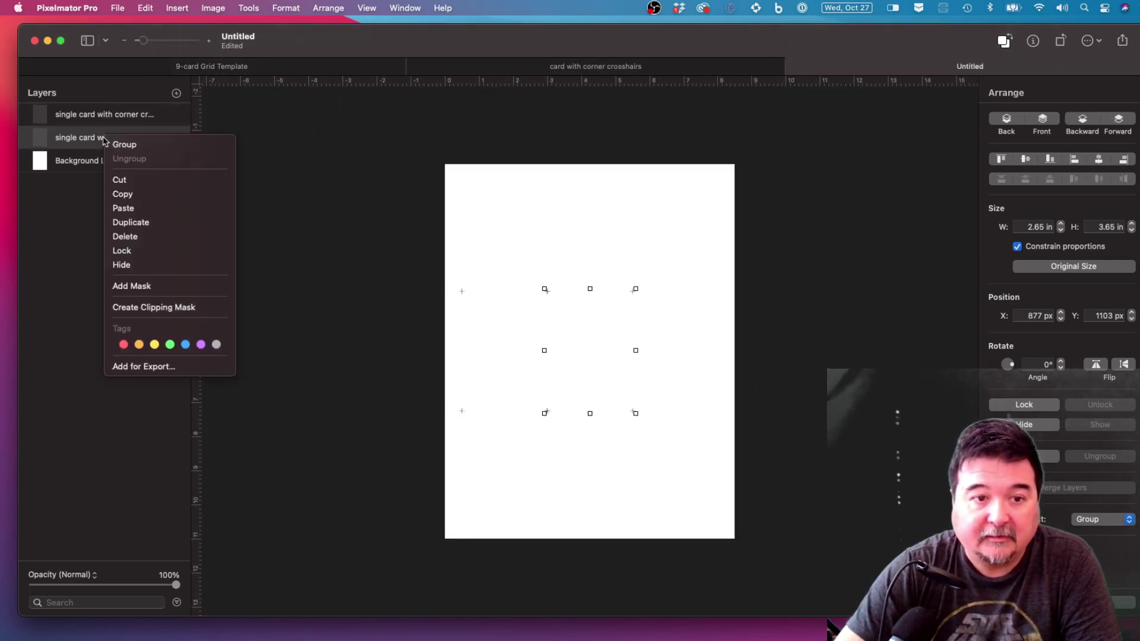
{"action": "left_click", "coordinate": [149, 224]}
{"action": "key", "text": "shift+Right"}
{"action": "key", "text": "shift+Right"}
{"action": "key", "text": "shift+Right"}
{"action": "key", "text": "shift+Right"}
{"action": "key", "text": "shift+Right"}
{"action": "key", "text": "shift+Right"}
{"action": "key", "text": "shift+Right"}
{"action": "key", "text": "shift+Right"}
{"action": "key", "text": "shift+Right"}
{"action": "key", "text": "shift+Right"}
{"action": "key", "text": "shift+Right"}
{"action": "key", "text": "shift+Right"}
{"action": "key", "text": "shift+Right"}
{"action": "key", "text": "shift+Right"}
{"action": "key", "text": "shift+Right"}
{"action": "key", "text": "shift+Right"}
{"action": "key", "text": "shift+Right"}
{"action": "key", "text": "shift+Right"}
{"action": "key", "text": "shift+Right"}
{"action": "key", "text": "shift+Right"}
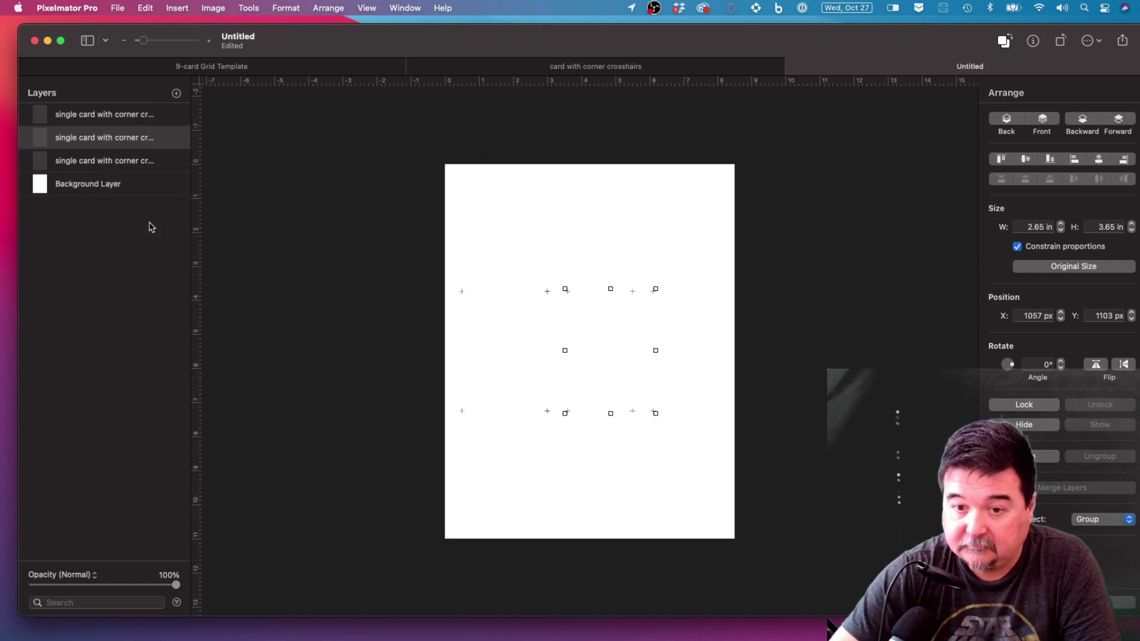
{"action": "key", "text": "shift+Right"}
{"action": "key", "text": "shift+Right"}
{"action": "key", "text": "shift+Right"}
{"action": "key", "text": "shift+Right"}
{"action": "key", "text": "shift+Right"}
{"action": "key", "text": "shift+Right"}
{"action": "key", "text": "shift+Right"}
{"action": "key", "text": "shift+Right"}
{"action": "key", "text": "shift+Right"}
{"action": "key", "text": "shift+Right"}
{"action": "key", "text": "shift+Right"}
{"action": "key", "text": "shift+Right"}
{"action": "key", "text": "shift+Right"}
{"action": "key", "text": "shift+Right"}
{"action": "key", "text": "shift+Right"}
{"action": "key", "text": "shift+Right"}
{"action": "key", "text": "shift+Right"}
{"action": "key", "text": "shift+Right"}
{"action": "key", "text": "shift+Right"}
{"action": "key", "text": "shift+Right"}
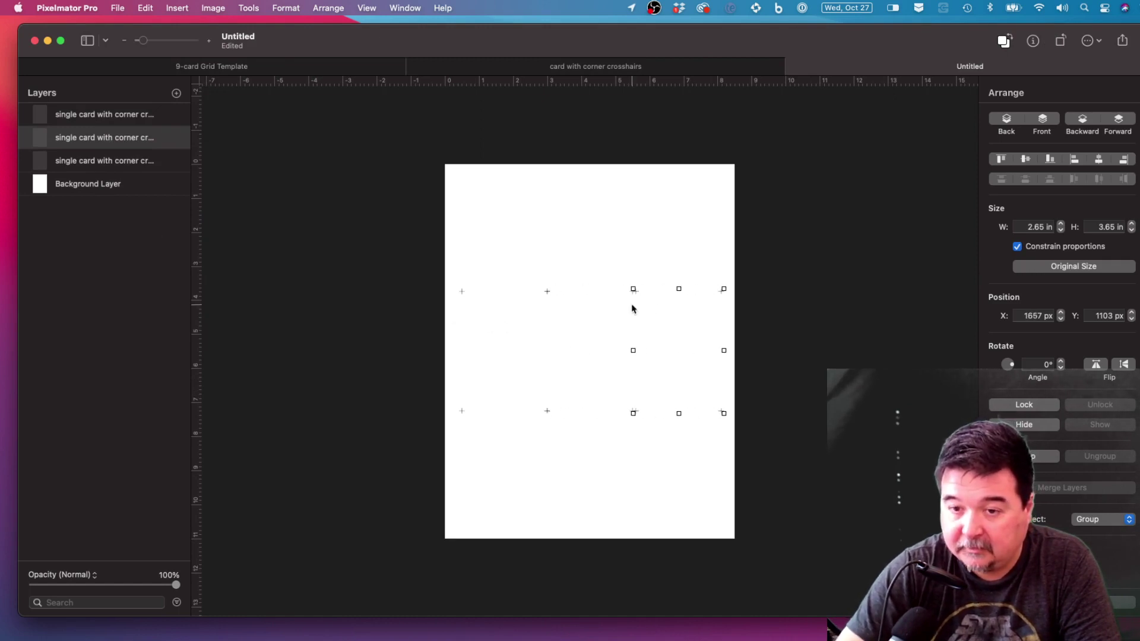
{"action": "key", "text": "super+equal"}
{"action": "key", "text": "Left"}
{"action": "key", "text": "Left"}
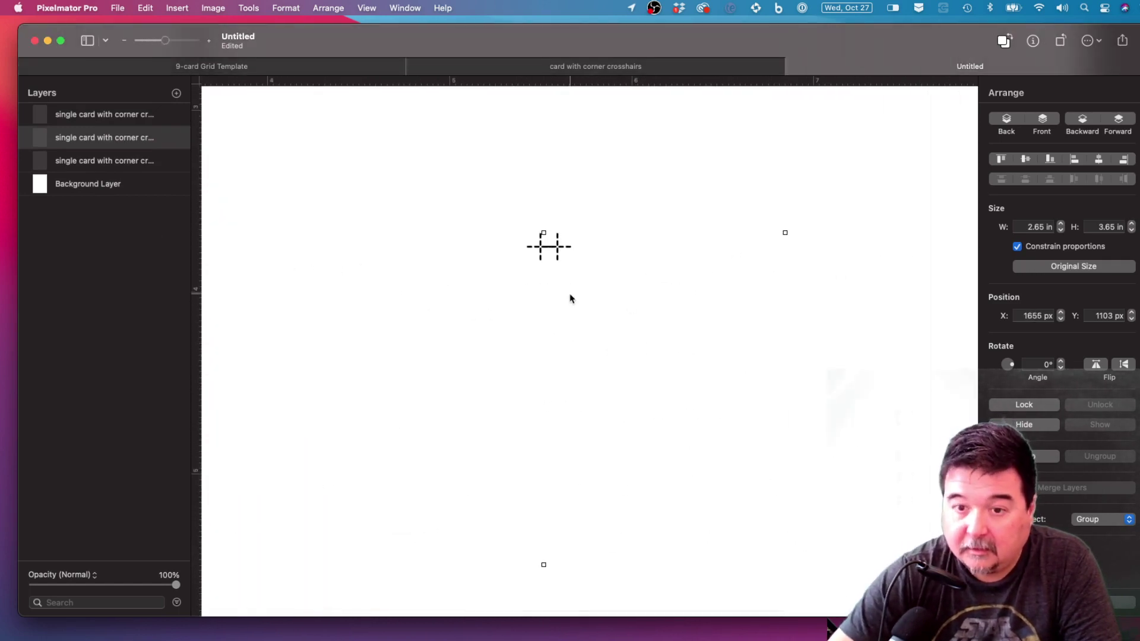
{"action": "key", "text": "Left"}
{"action": "key", "text": "Left"}
{"action": "key", "text": "Left"}
{"action": "key", "text": "Left"}
{"action": "key", "text": "Left"}
{"action": "key", "text": "Left"}
{"action": "key", "text": "Left"}
{"action": "key", "text": "Left"}
{"action": "key", "text": "Left"}
{"action": "key", "text": "Left"}
{"action": "key", "text": "Left"}
{"action": "key", "text": "Left"}
{"action": "key", "text": "Left"}
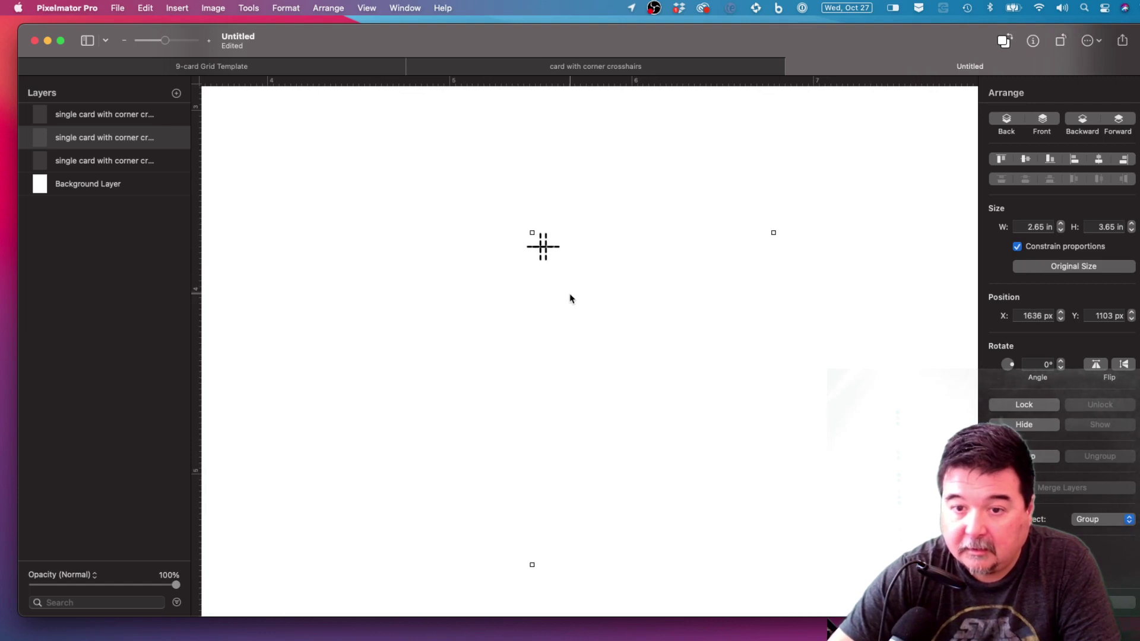
{"action": "key", "text": "Left"}
{"action": "key", "text": "Left"}
{"action": "key", "text": "Left"}
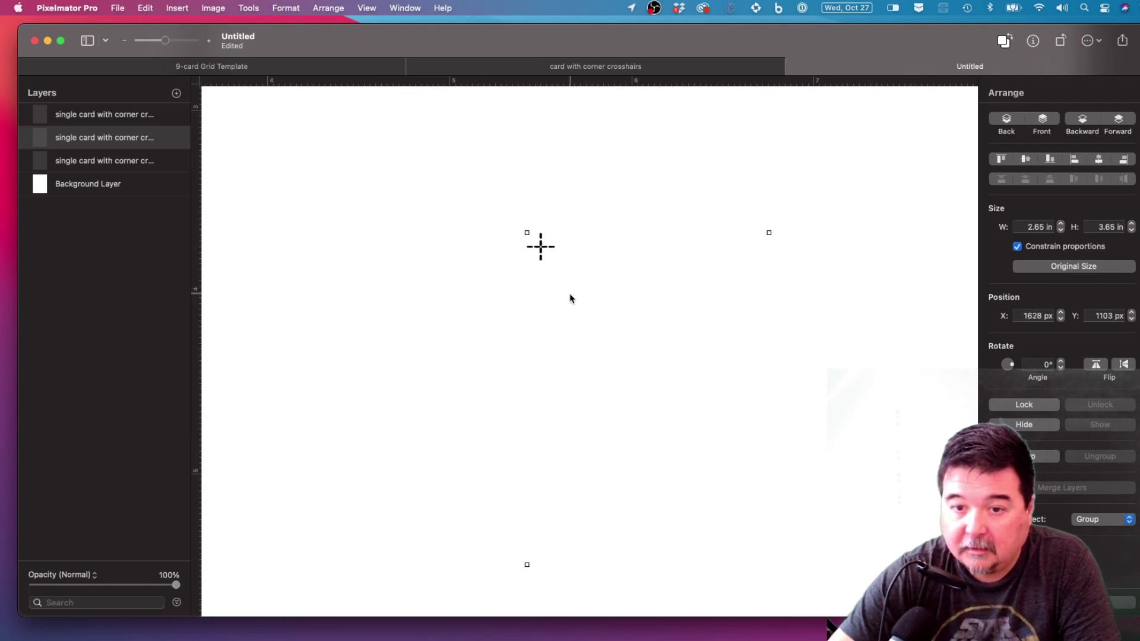
{"action": "key", "text": "super+0"}
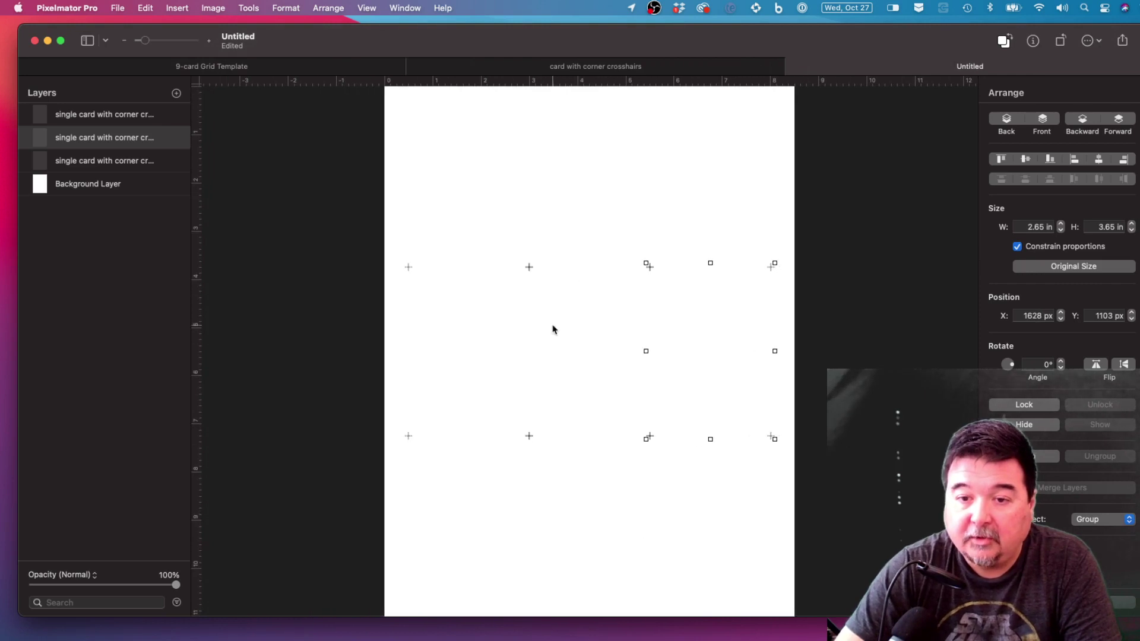
Duplicate the three card layers in the middle row and move the copies up to Y 53 px, overlapping their bottom crosshairs with the row's top ones.
{"action": "left_click", "coordinate": [830, 344]}
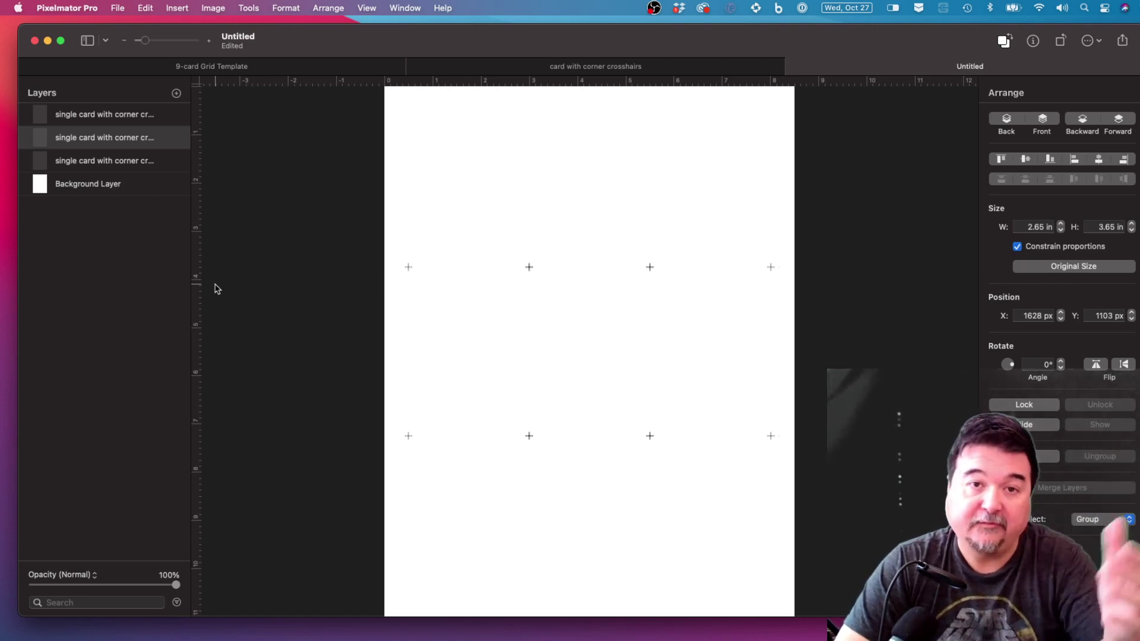
{"action": "left_click", "coordinate": [101, 162]}
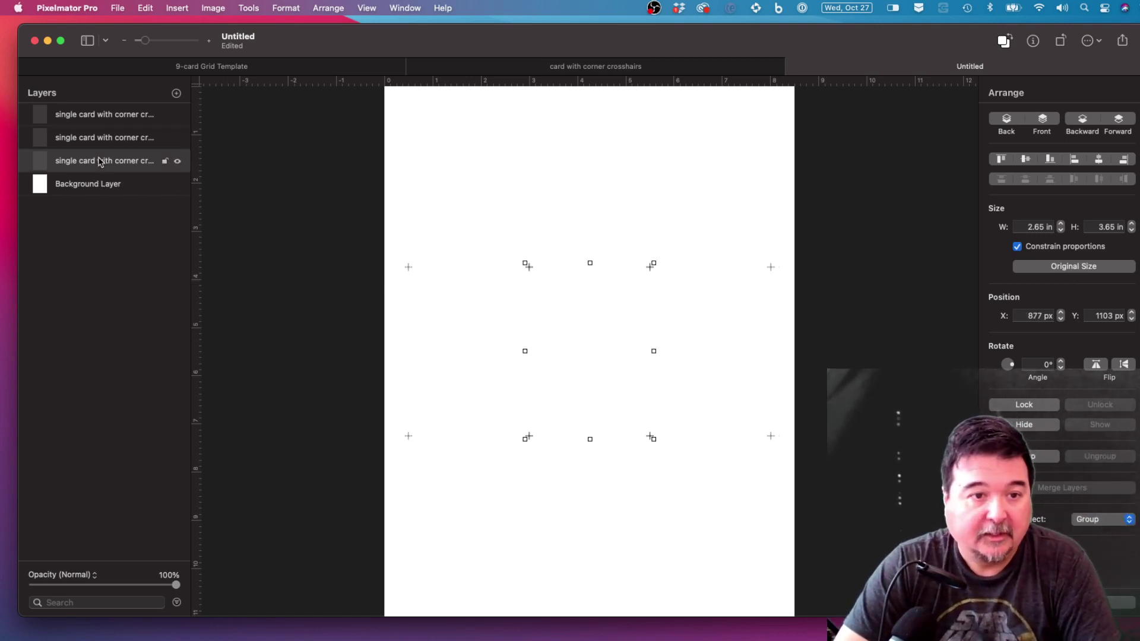
{"action": "left_click", "coordinate": [100, 118], "text": "shift"}
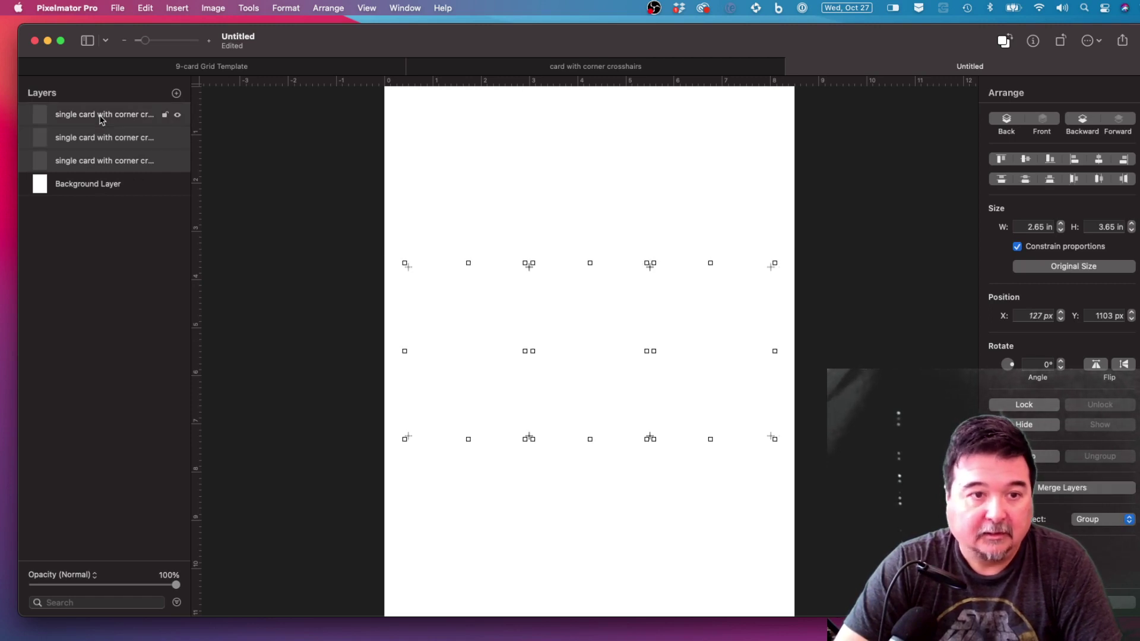
{"action": "right_click", "coordinate": [101, 119]}
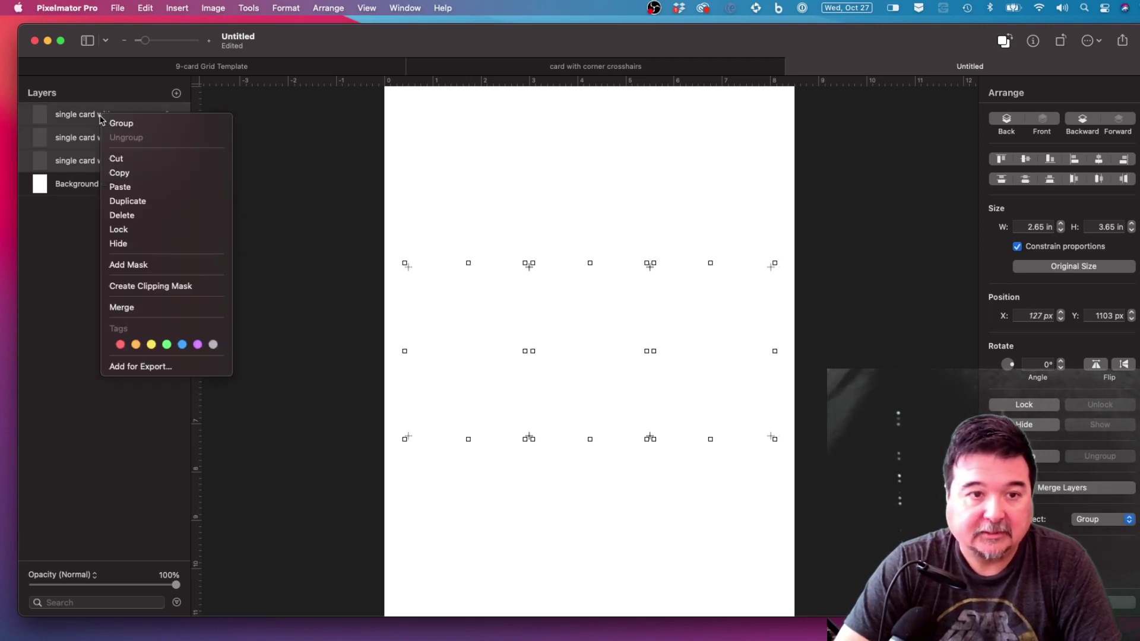
{"action": "left_click", "coordinate": [127, 201]}
{"action": "key", "text": "shift+Up"}
{"action": "key", "text": "shift+Up"}
{"action": "key", "text": "shift+Up"}
{"action": "key", "text": "shift+Up"}
{"action": "key", "text": "shift+Up"}
{"action": "key", "text": "shift+Up"}
{"action": "key", "text": "shift+Up"}
{"action": "key", "text": "shift+Up"}
{"action": "key", "text": "shift+Up"}
{"action": "key", "text": "shift+Up"}
{"action": "key", "text": "shift+Up"}
{"action": "key", "text": "shift+Up"}
{"action": "key", "text": "shift+Up"}
{"action": "key", "text": "shift+Up"}
{"action": "key", "text": "shift+Up"}
{"action": "key", "text": "shift+Up"}
{"action": "key", "text": "shift+Up"}
{"action": "key", "text": "shift+Up"}
{"action": "key", "text": "shift+Up"}
{"action": "key", "text": "shift+Up"}
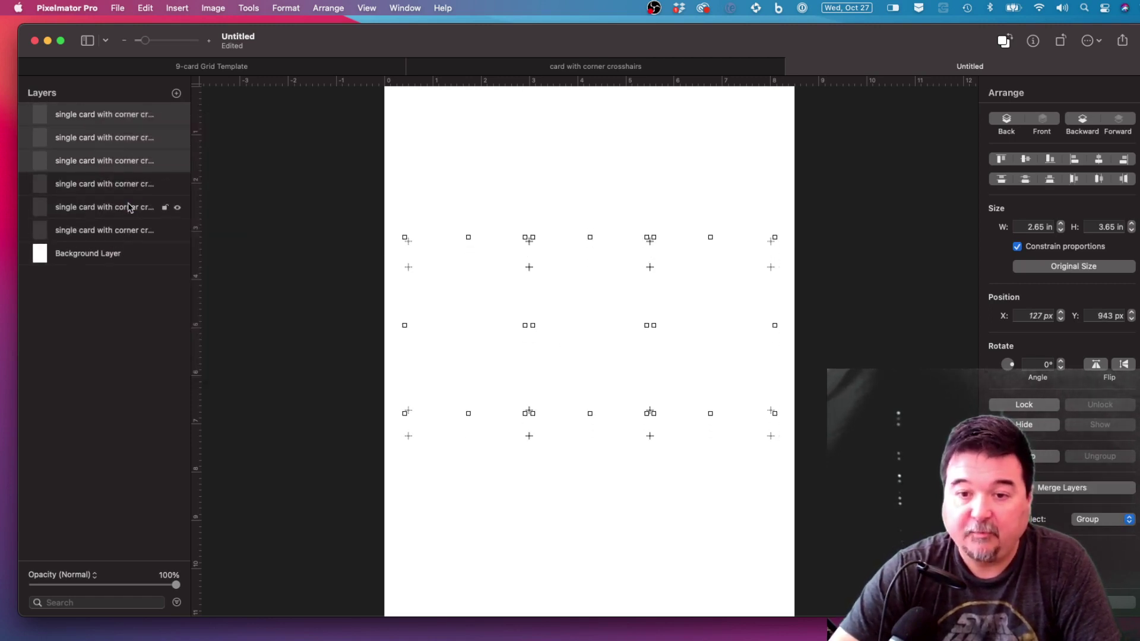
{"action": "key", "text": "shift+Up"}
{"action": "key", "text": "shift+Up"}
{"action": "key", "text": "shift+Up"}
{"action": "key", "text": "shift+Up"}
{"action": "key", "text": "shift+Up"}
{"action": "key", "text": "shift+Up"}
{"action": "key", "text": "shift+Up"}
{"action": "key", "text": "shift+Up"}
{"action": "key", "text": "shift+Up"}
{"action": "key", "text": "shift+Up"}
{"action": "key", "text": "shift+Up"}
{"action": "key", "text": "shift+Up"}
{"action": "key", "text": "shift+Up"}
{"action": "key", "text": "shift+Up"}
{"action": "key", "text": "shift+Up"}
{"action": "key", "text": "shift+Up"}
{"action": "key", "text": "shift+Up"}
{"action": "key", "text": "shift+Up"}
{"action": "key", "text": "shift+Up"}
{"action": "key", "text": "shift+Up"}
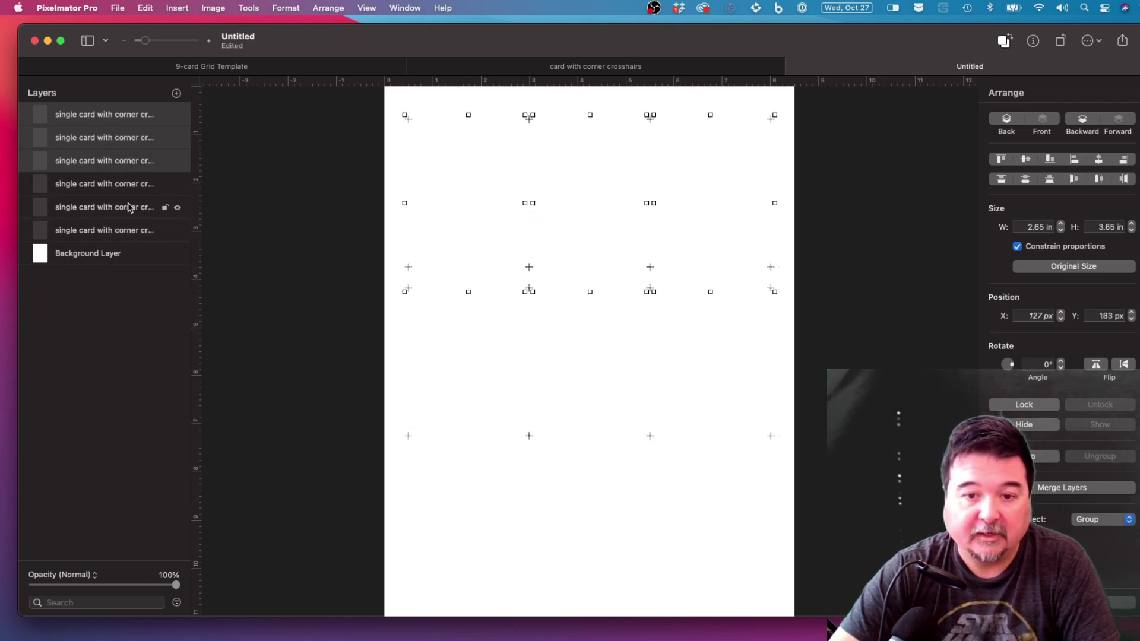
{"action": "scroll", "coordinate": [424, 256], "scroll_direction": "up", "scroll_amount": 5}
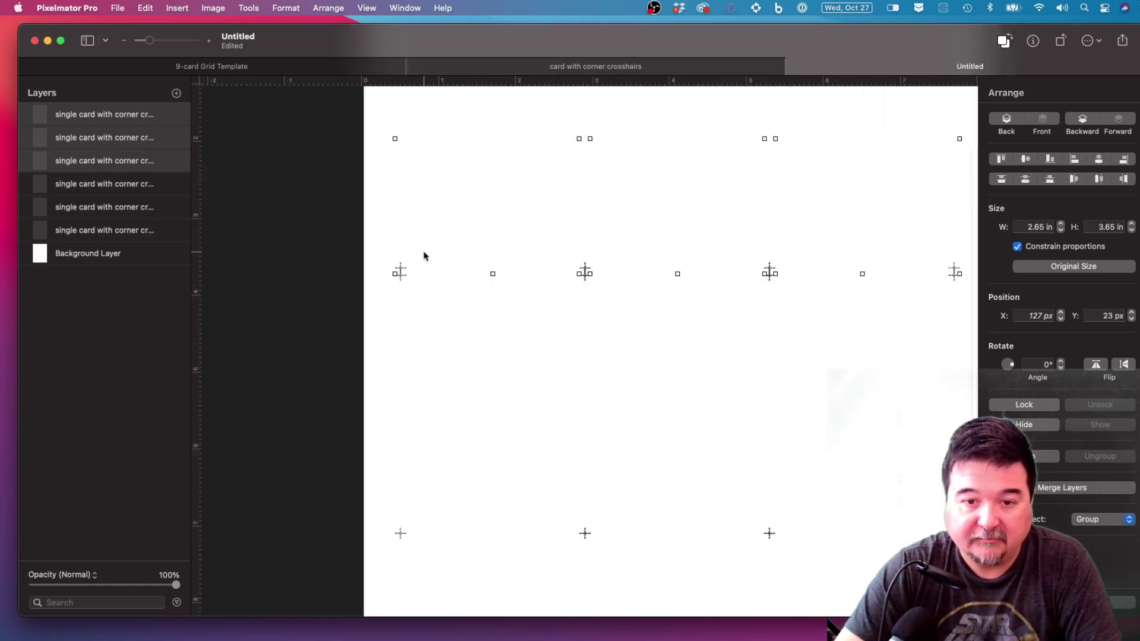
{"action": "key", "text": "Down"}
{"action": "key", "text": "Down"}
{"action": "key", "text": "Down"}
{"action": "key", "text": "Down"}
{"action": "key", "text": "Down"}
{"action": "key", "text": "Down"}
{"action": "key", "text": "Down"}
{"action": "key", "text": "Down"}
{"action": "key", "text": "Down"}
{"action": "key", "text": "Down"}
{"action": "key", "text": "Down"}
{"action": "key", "text": "Down"}
{"action": "key", "text": "Down"}
{"action": "key", "text": "Down"}
{"action": "key", "text": "Down"}
{"action": "key", "text": "Down"}
{"action": "key", "text": "Down"}
{"action": "key", "text": "Down"}
{"action": "key", "text": "Down"}
{"action": "key", "text": "Down"}
{"action": "key", "text": "Down"}
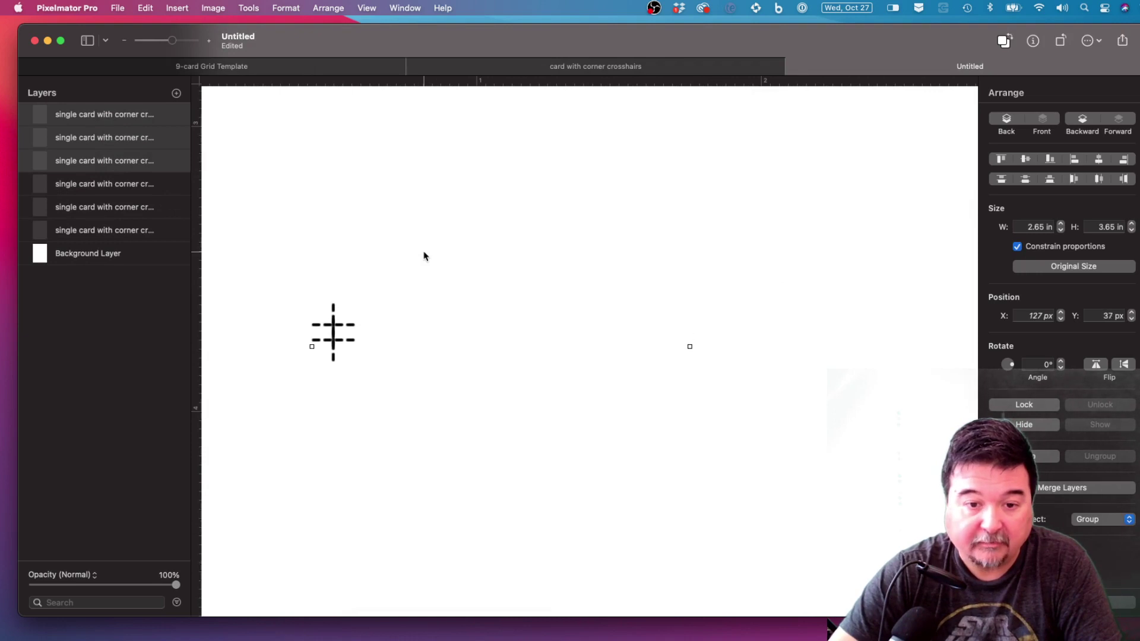
{"action": "key", "text": "Down"}
{"action": "key", "text": "Down"}
{"action": "key", "text": "Down"}
{"action": "key", "text": "Down"}
{"action": "key", "text": "Down"}
{"action": "key", "text": "Down"}
{"action": "key", "text": "Down"}
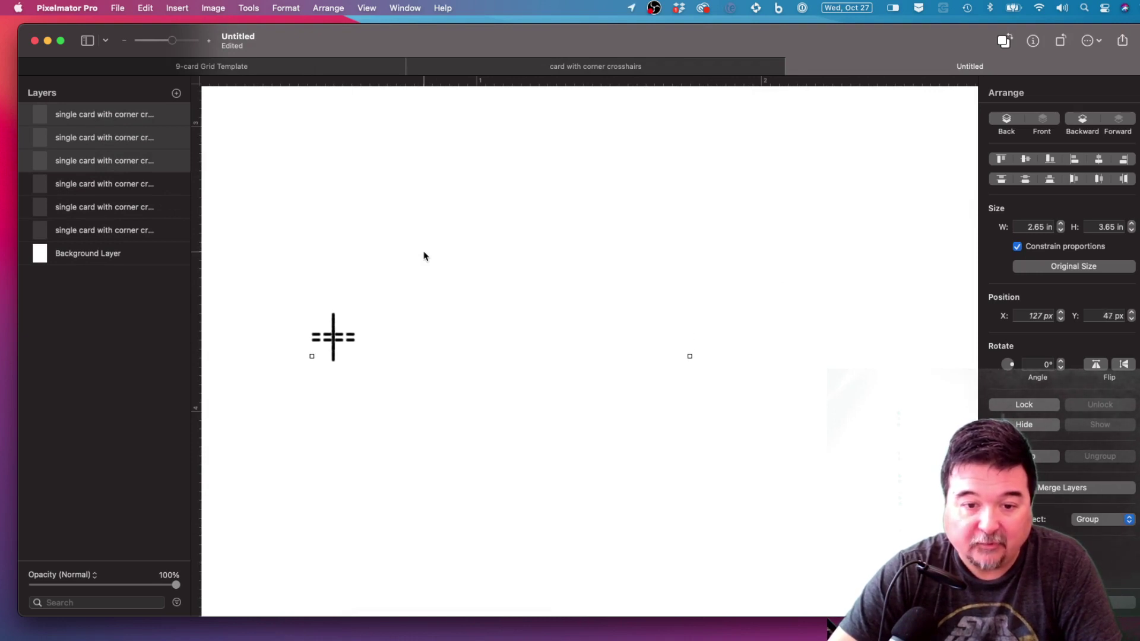
{"action": "key", "text": "Down"}
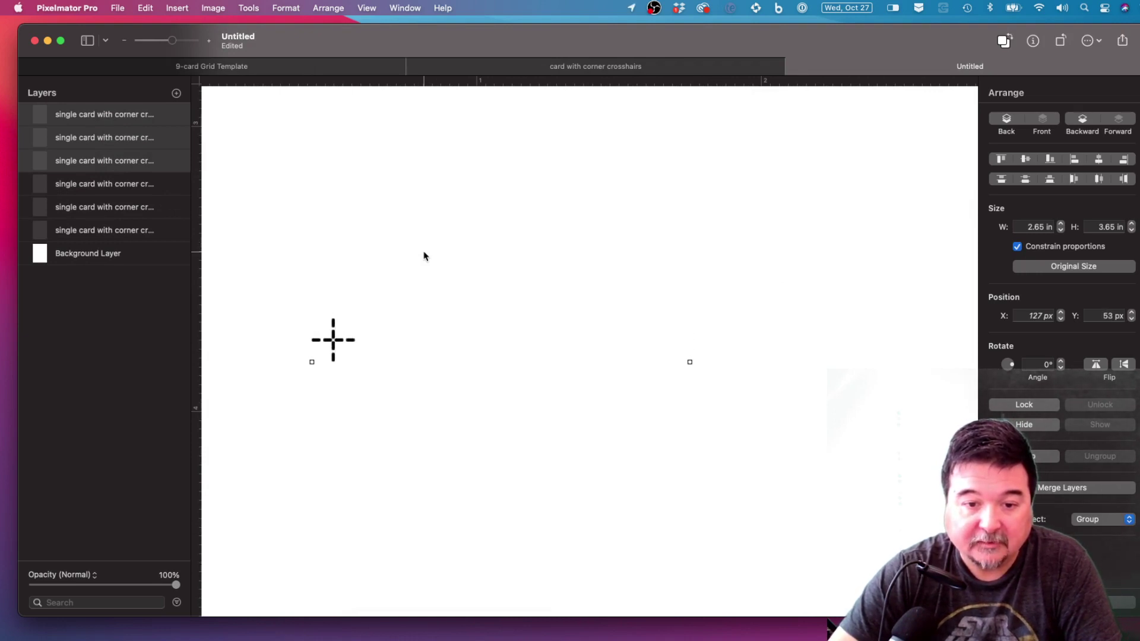
Duplicate the three middle-row card layers and move the copies down to Y 2153 px, overlapping their top crosshairs with the middle row's bottom ones.
{"action": "scroll", "coordinate": [423, 256], "scroll_direction": "down", "scroll_amount": 10}
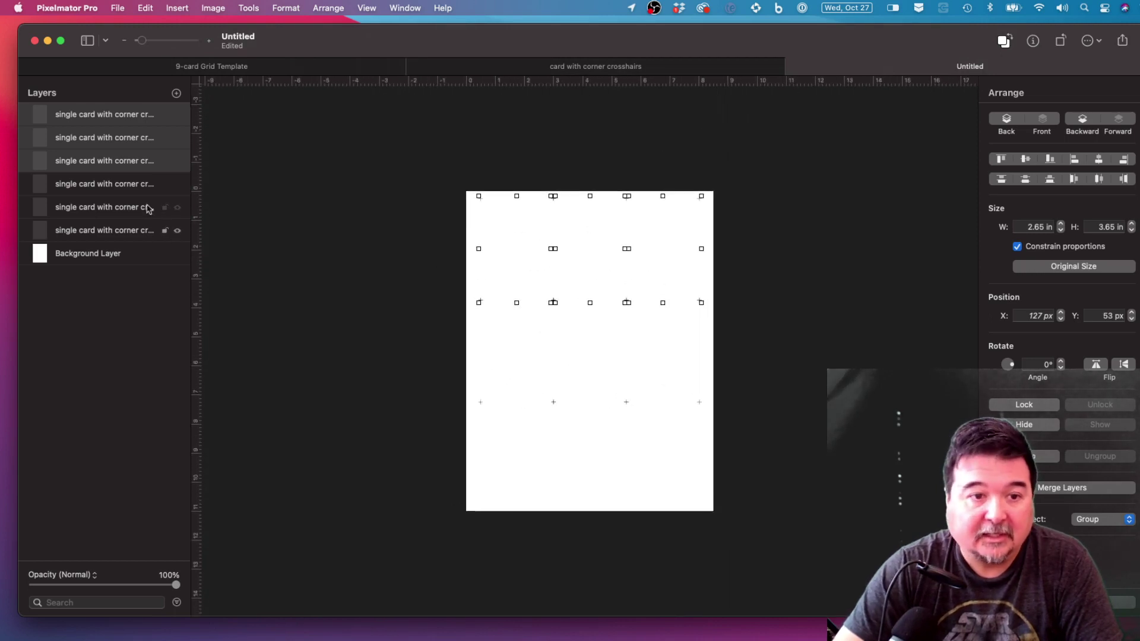
{"action": "left_click", "coordinate": [95, 188]}
{"action": "left_click", "coordinate": [100, 235], "text": "shift"}
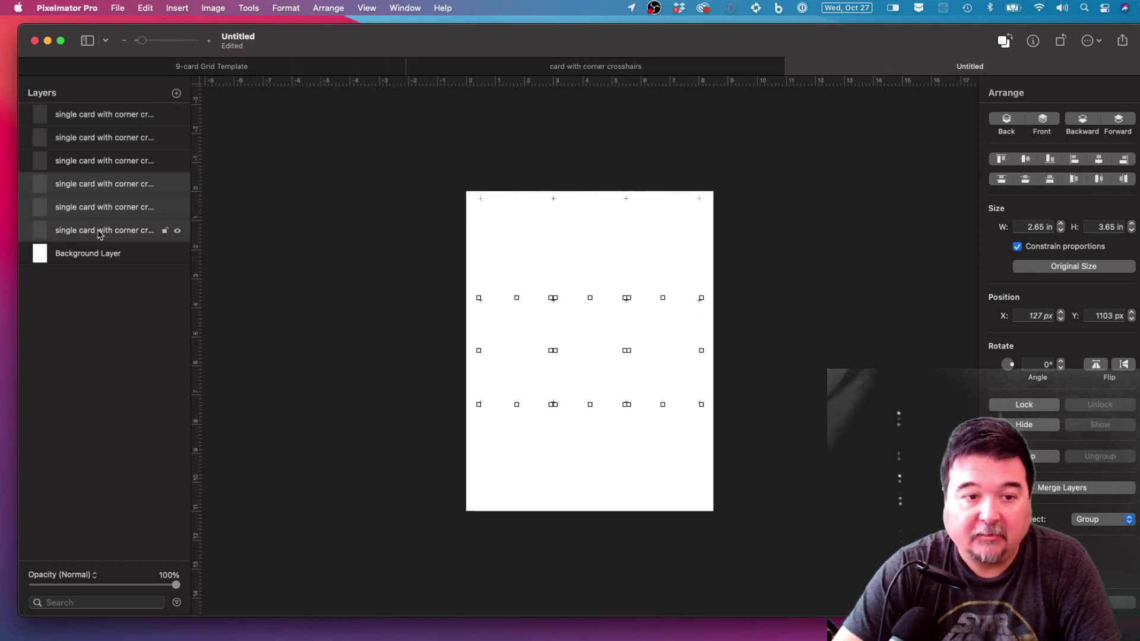
{"action": "right_click", "coordinate": [98, 231]}
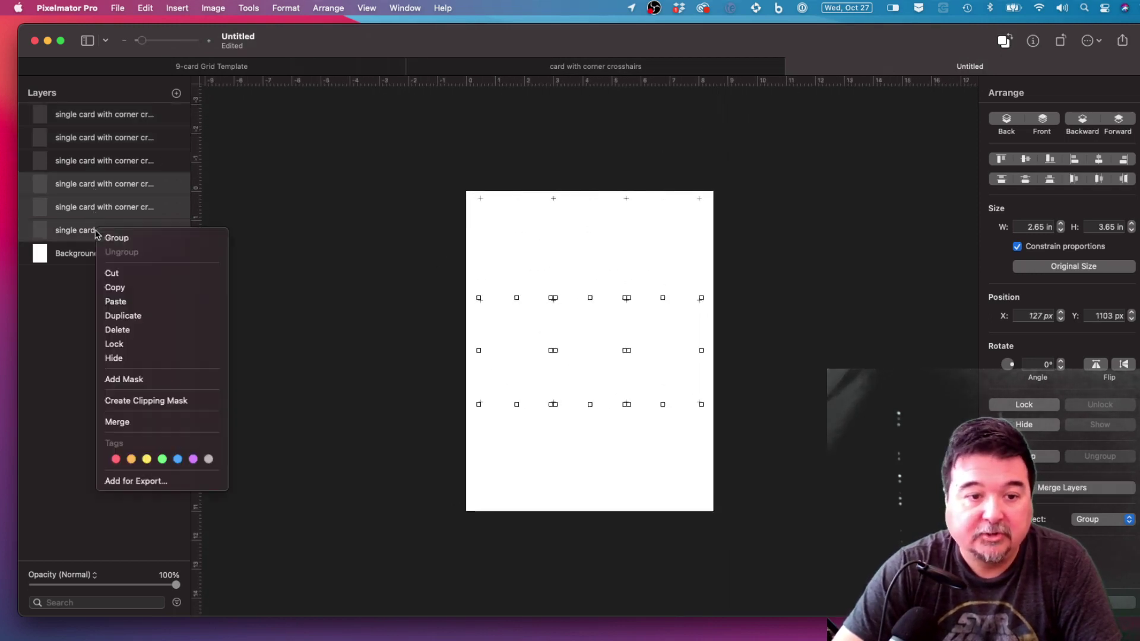
{"action": "left_click", "coordinate": [142, 315]}
{"action": "key", "text": "shift+Down"}
{"action": "key", "text": "shift+Down"}
{"action": "key", "text": "shift+Down"}
{"action": "key", "text": "shift+Down"}
{"action": "key", "text": "shift+Down"}
{"action": "key", "text": "shift+Down"}
{"action": "key", "text": "shift+Down"}
{"action": "key", "text": "shift+Down"}
{"action": "key", "text": "shift+Down"}
{"action": "key", "text": "shift+Down"}
{"action": "key", "text": "shift+Down"}
{"action": "key", "text": "shift+Down"}
{"action": "key", "text": "shift+Down"}
{"action": "key", "text": "shift+Down"}
{"action": "key", "text": "shift+Down"}
{"action": "key", "text": "shift+Down"}
{"action": "key", "text": "shift+Down"}
{"action": "key", "text": "shift+Down"}
{"action": "key", "text": "shift+Down"}
{"action": "key", "text": "shift+Down"}
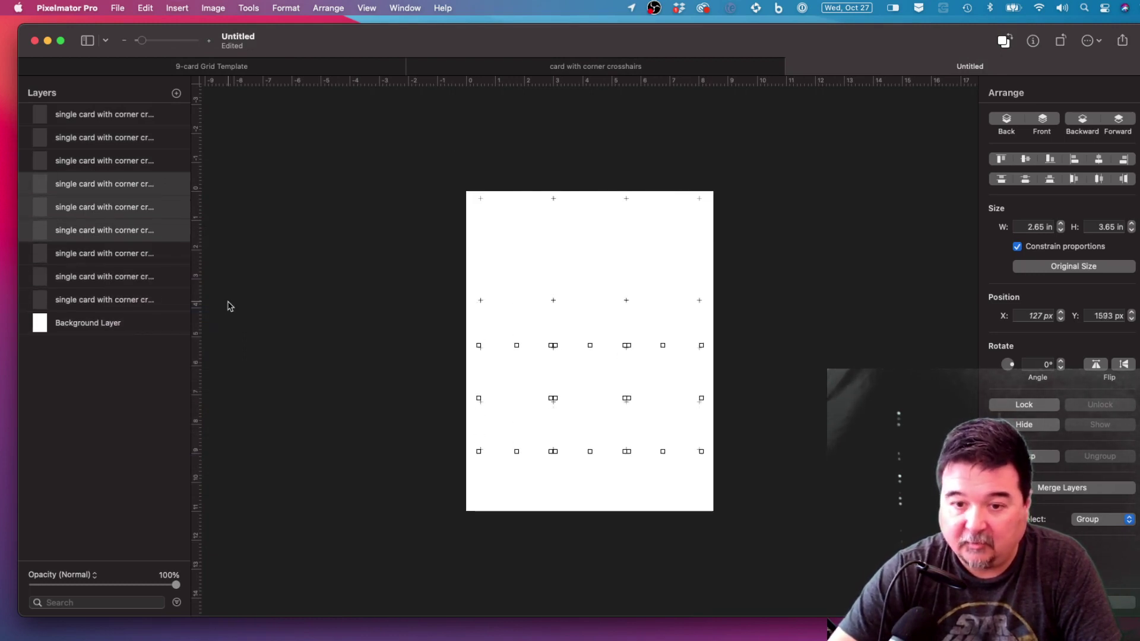
{"action": "key", "text": "shift+Down"}
{"action": "key", "text": "shift+Down"}
{"action": "key", "text": "shift+Down"}
{"action": "key", "text": "shift+Down"}
{"action": "key", "text": "shift+Down"}
{"action": "key", "text": "shift+Down"}
{"action": "key", "text": "shift+Down"}
{"action": "key", "text": "shift+Down"}
{"action": "key", "text": "shift+Down"}
{"action": "key", "text": "shift+Down"}
{"action": "key", "text": "shift+Down"}
{"action": "key", "text": "shift+Down"}
{"action": "key", "text": "shift+Down"}
{"action": "key", "text": "shift+Down"}
{"action": "key", "text": "shift+Down"}
{"action": "key", "text": "shift+Down"}
{"action": "key", "text": "shift+Down"}
{"action": "key", "text": "shift+Down"}
{"action": "key", "text": "shift+Down"}
{"action": "key", "text": "shift+Down"}
{"action": "scroll", "coordinate": [575, 444], "scroll_direction": "up", "scroll_amount": 5}
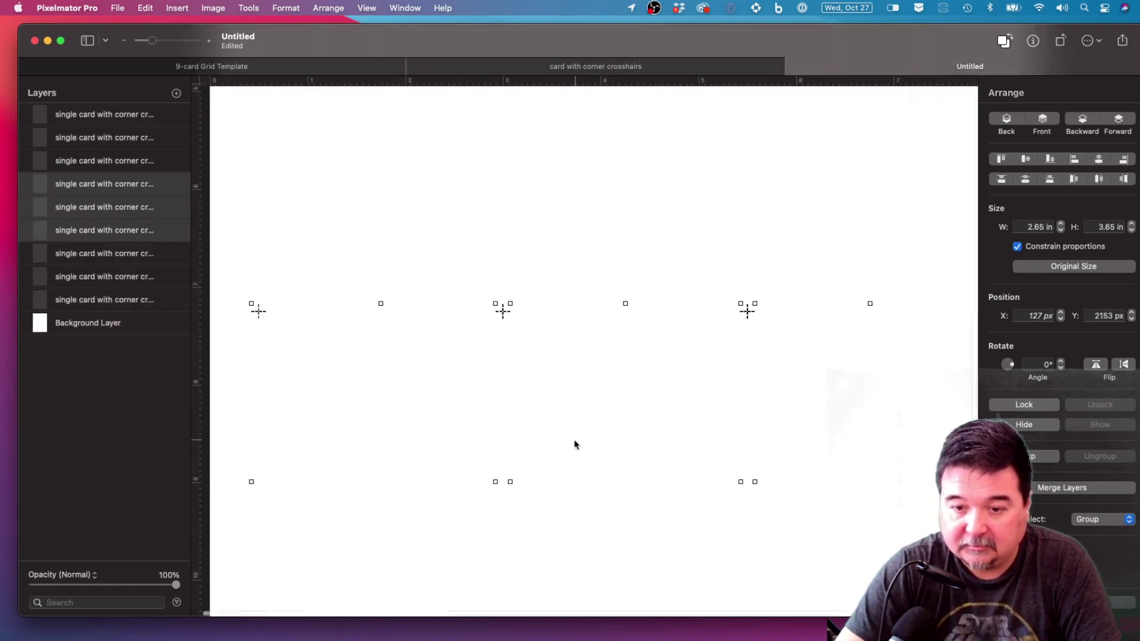
{"action": "scroll", "coordinate": [575, 445], "scroll_direction": "up", "scroll_amount": 4}
{"action": "scroll", "coordinate": [436, 255], "scroll_direction": "down", "scroll_amount": 6}
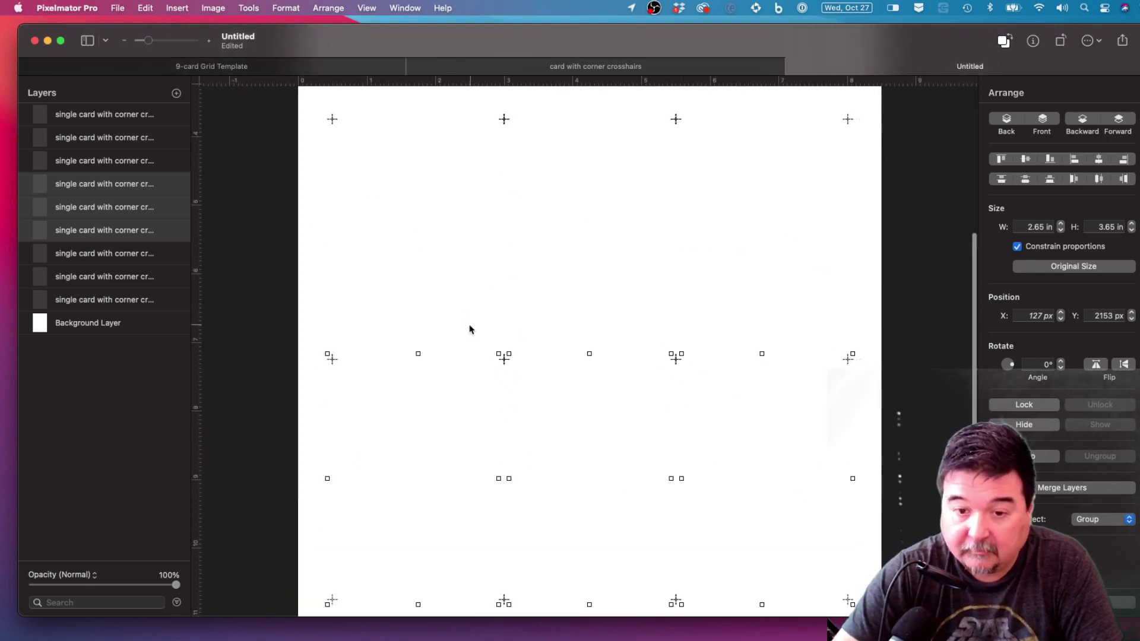
{"action": "scroll", "coordinate": [470, 330], "scroll_direction": "up", "scroll_amount": 5}
{"action": "key", "text": "shift+Up"}
{"action": "key", "text": "shift+Down"}
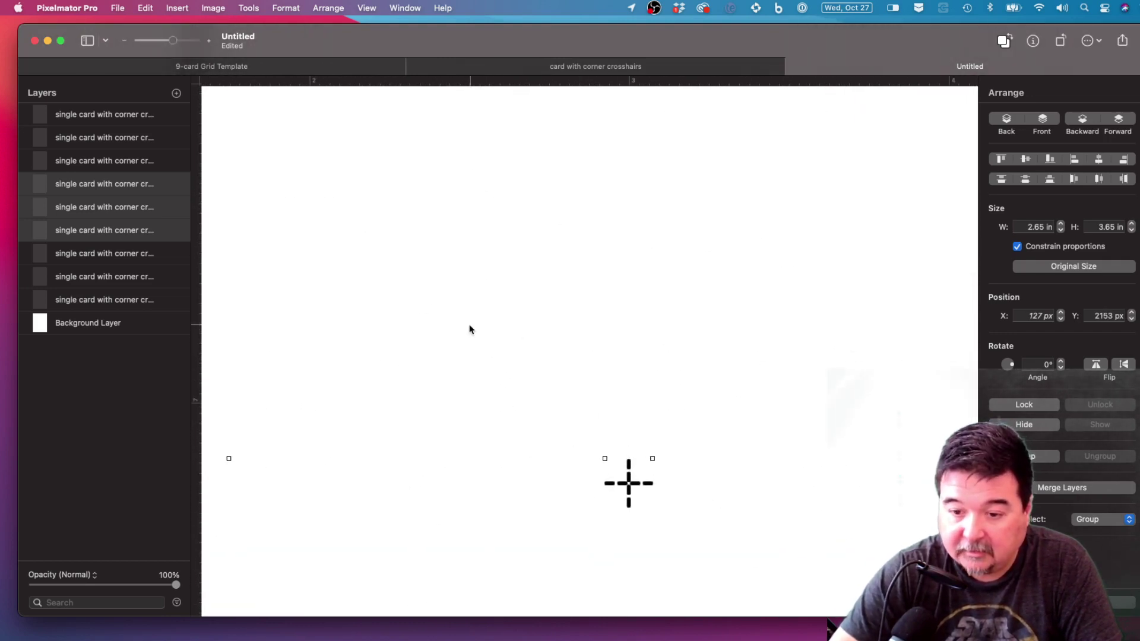
{"action": "scroll", "coordinate": [679, 466], "scroll_direction": "down", "scroll_amount": 6}
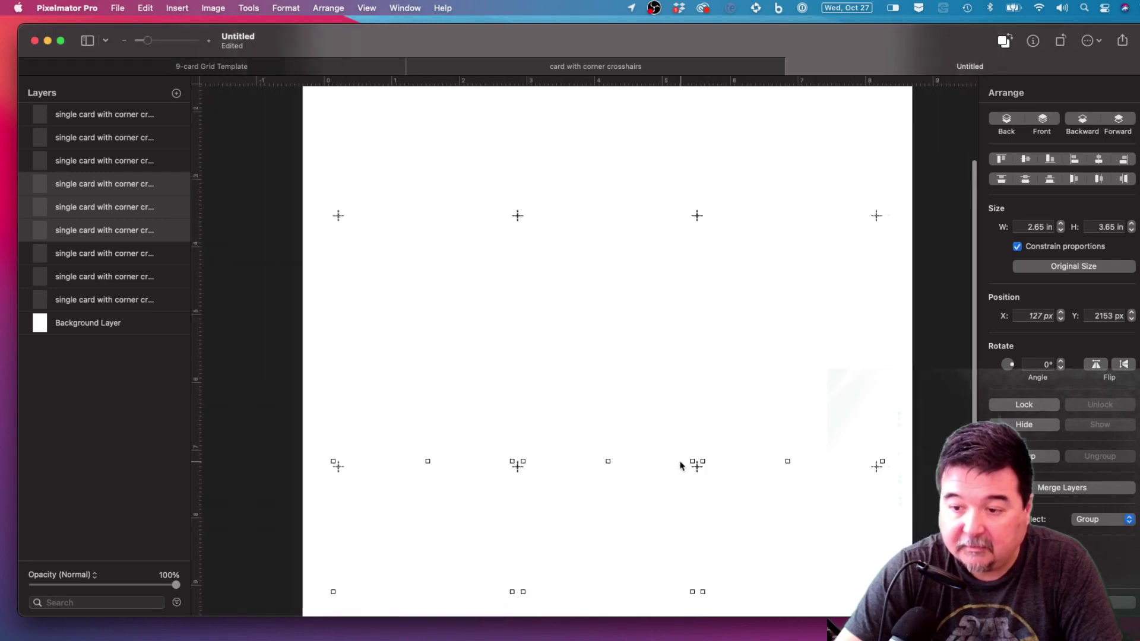
{"action": "scroll", "coordinate": [720, 351], "scroll_direction": "down", "scroll_amount": 3}
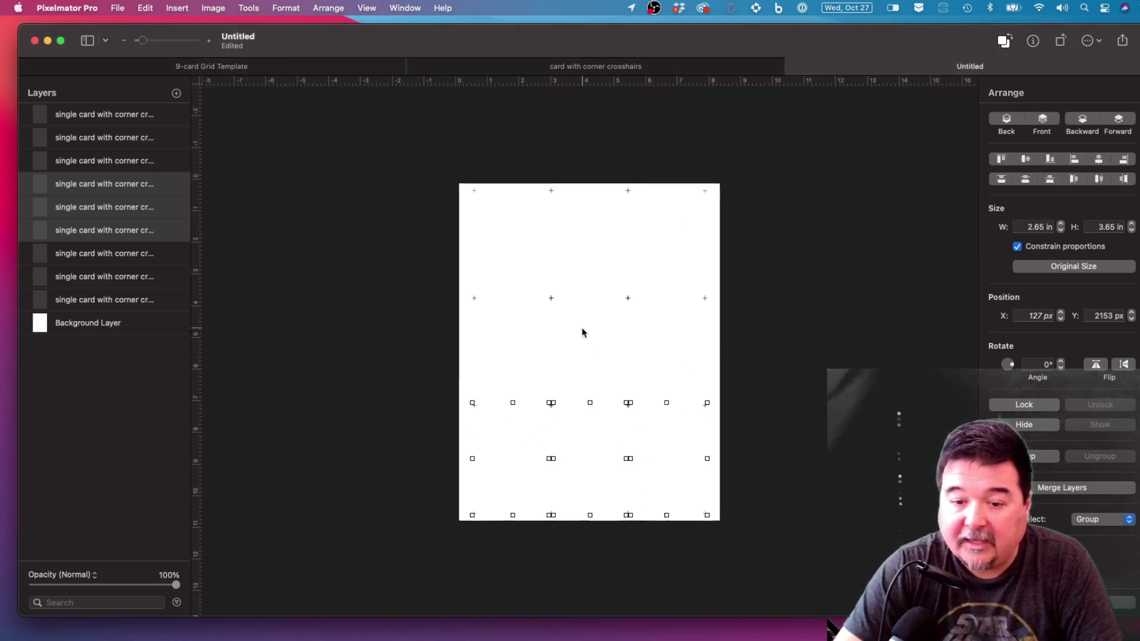
Add a vertical guide and align it with the centres of the leftmost column of crosshairs.
{"action": "scroll", "coordinate": [582, 333], "scroll_direction": "up", "scroll_amount": 4}
{"action": "scroll", "coordinate": [585, 334], "scroll_direction": "down", "scroll_amount": 1}
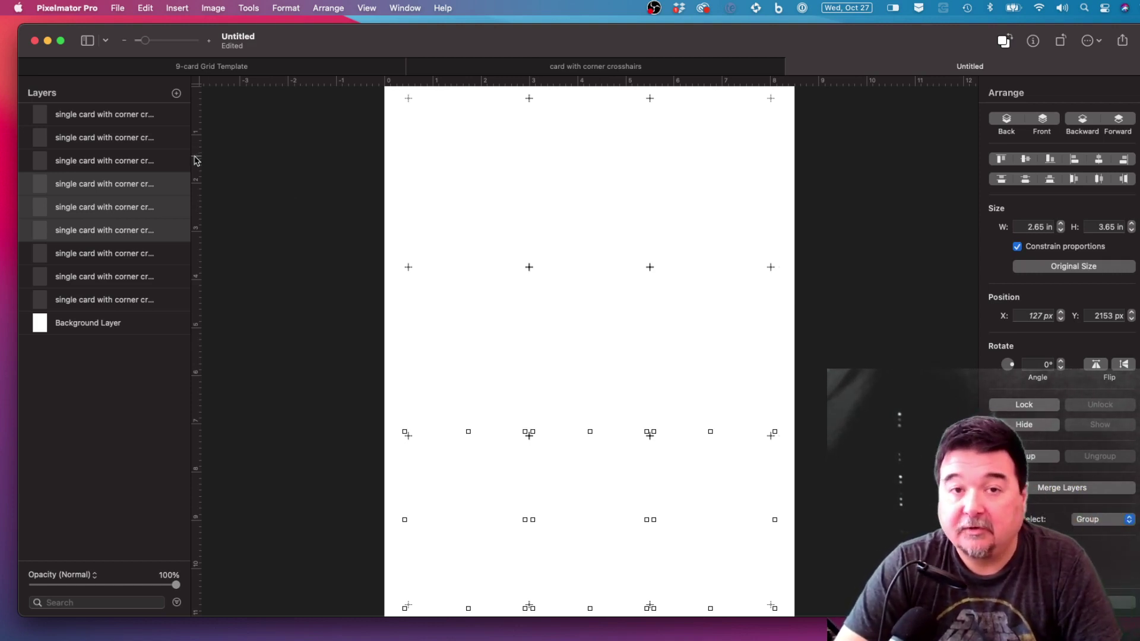
{"action": "left_click_drag", "start_coordinate": [196, 161], "coordinate": [409, 158]}
{"action": "scroll", "coordinate": [409, 161], "scroll_direction": "up", "scroll_amount": 10}
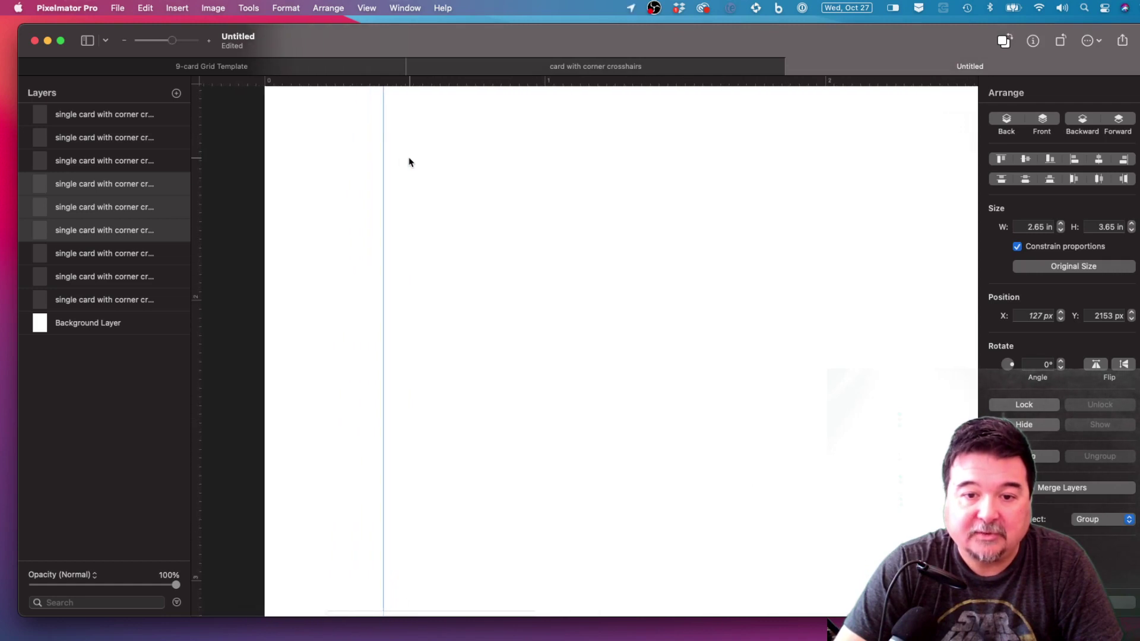
{"action": "left_click_drag", "start_coordinate": [382, 307], "coordinate": [403, 308]}
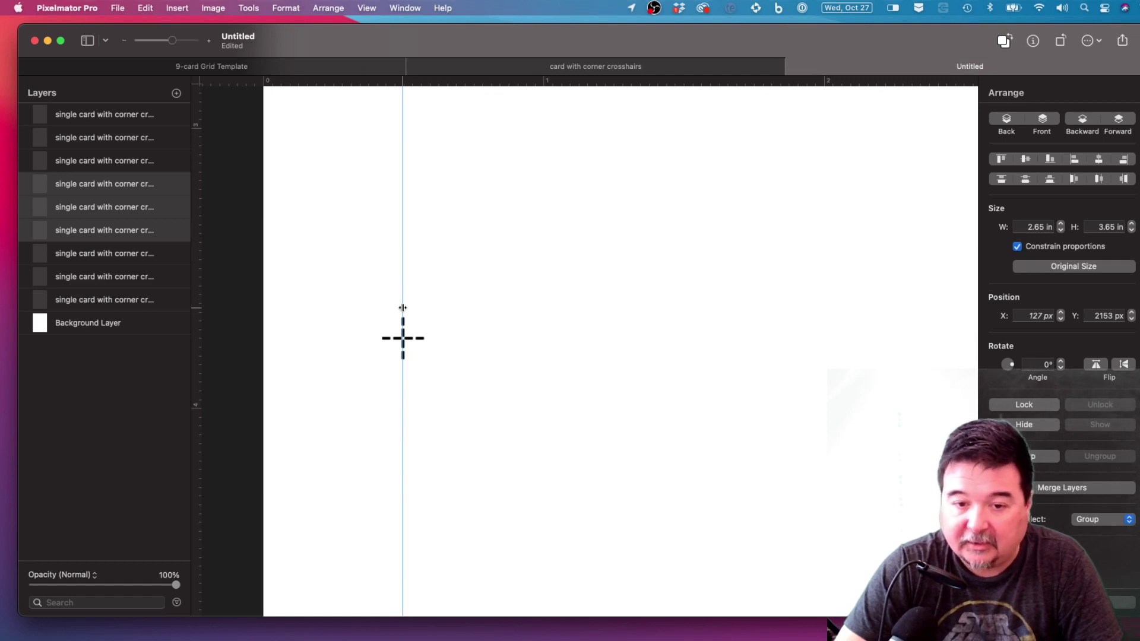
Add three more vertical guides near the second, third and fourth columns of crosshairs.
{"action": "scroll", "coordinate": [401, 312], "scroll_direction": "down", "scroll_amount": 10}
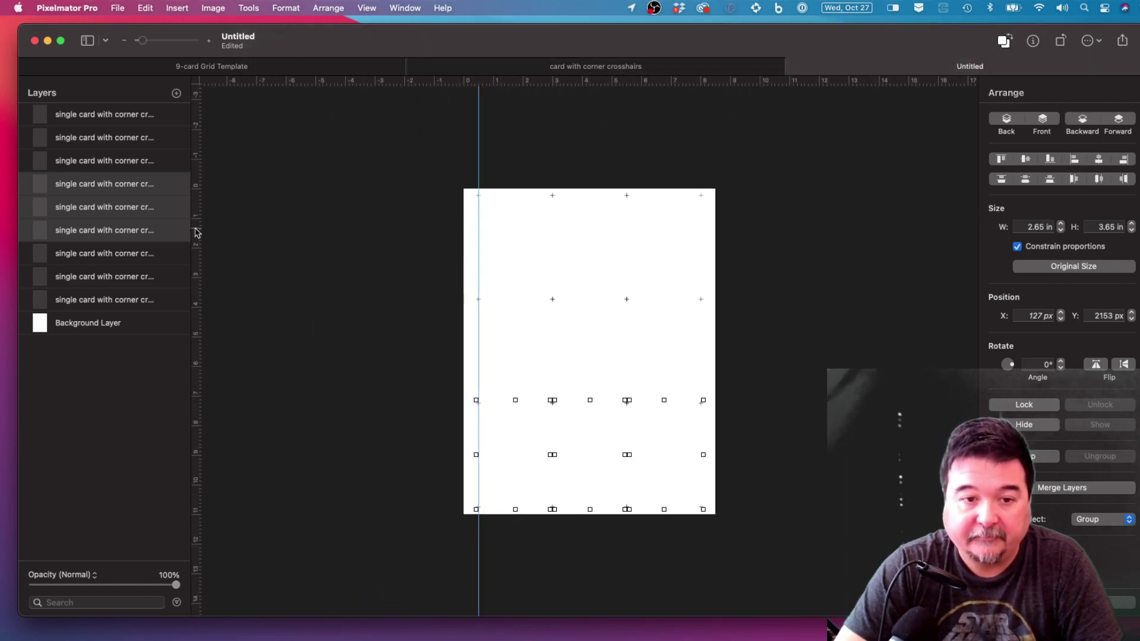
{"action": "left_click_drag", "start_coordinate": [197, 232], "coordinate": [551, 220]}
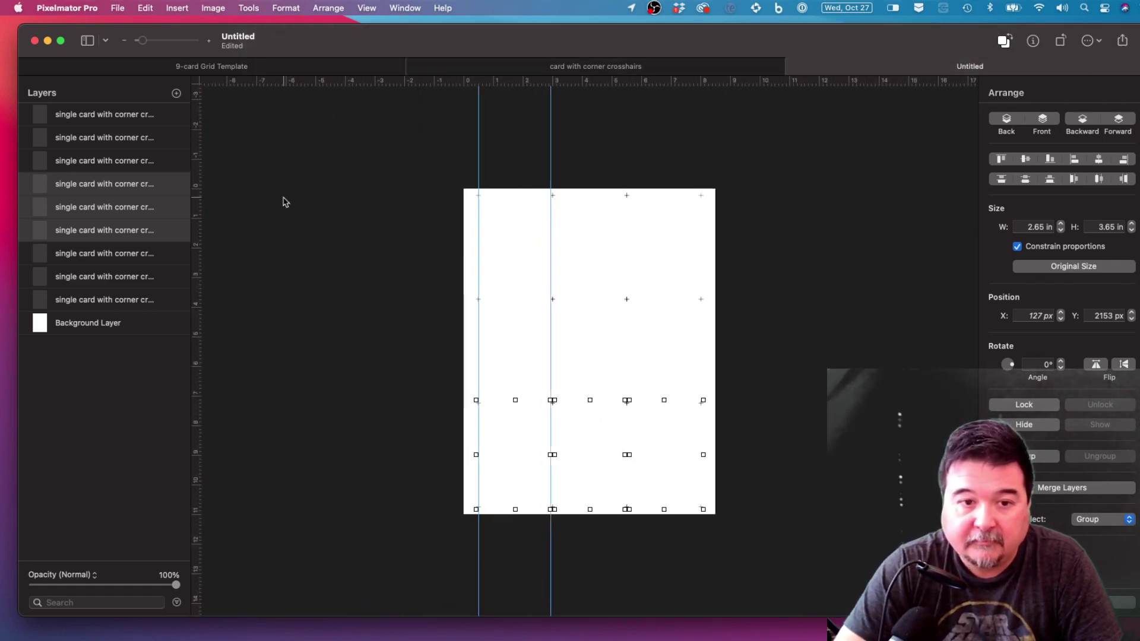
{"action": "left_click_drag", "start_coordinate": [198, 205], "coordinate": [629, 204]}
{"action": "left_click_drag", "start_coordinate": [198, 214], "coordinate": [703, 184]}
Shift the second, third and fourth vertical guides onto the exact centres of their crosshair columns.
{"action": "scroll", "coordinate": [590, 237], "scroll_direction": "up", "scroll_amount": 5}
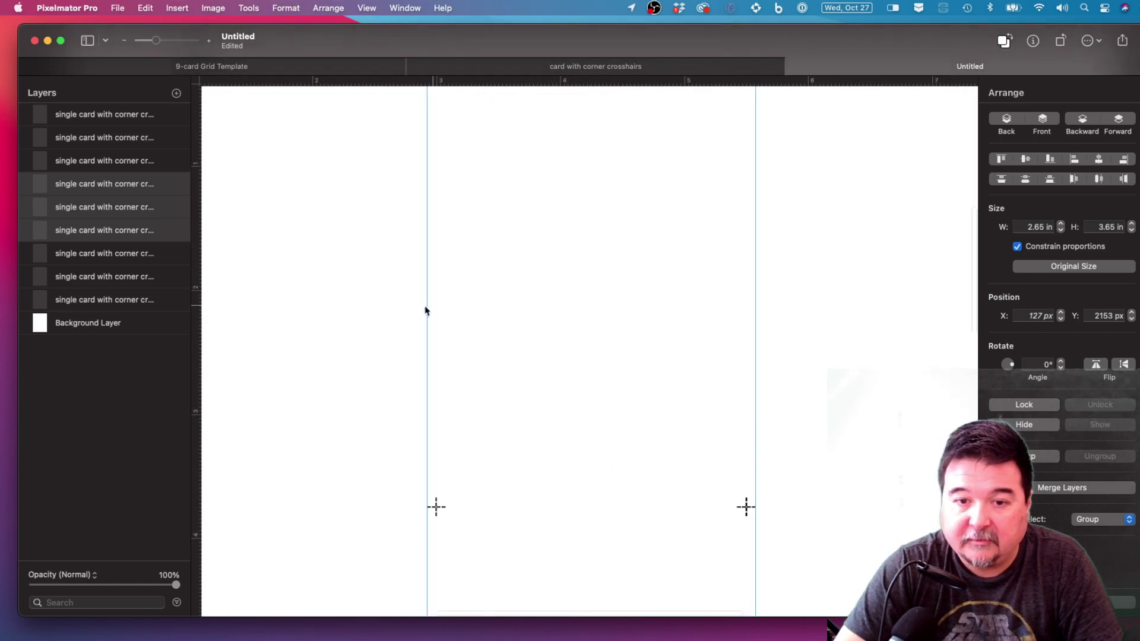
{"action": "left_click", "coordinate": [426, 312]}
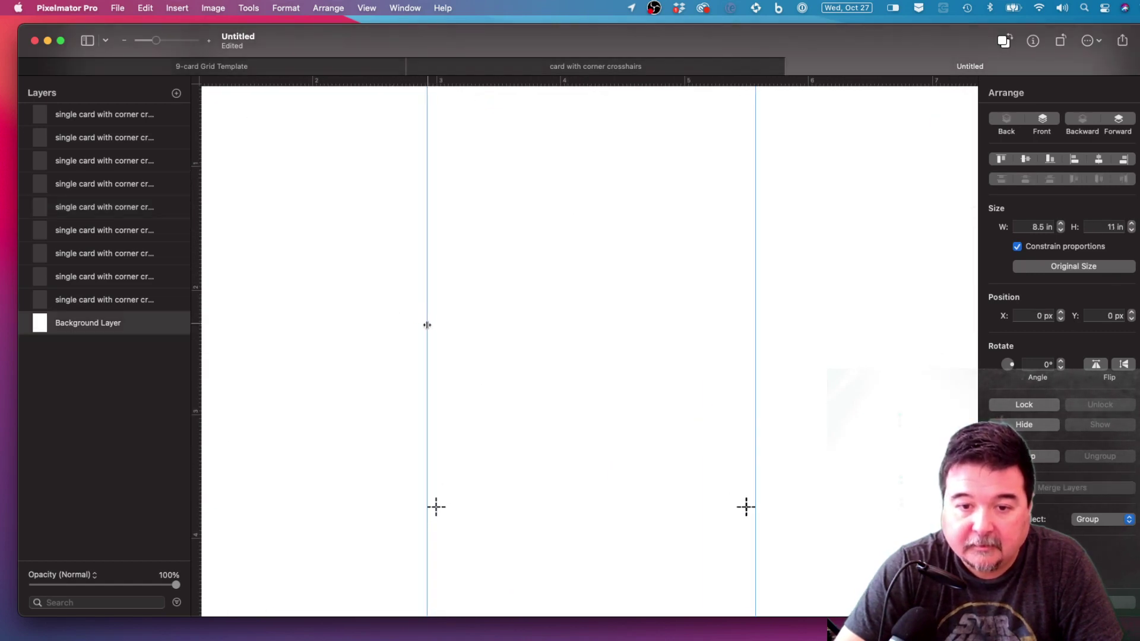
{"action": "left_click_drag", "start_coordinate": [425, 333], "coordinate": [435, 336]}
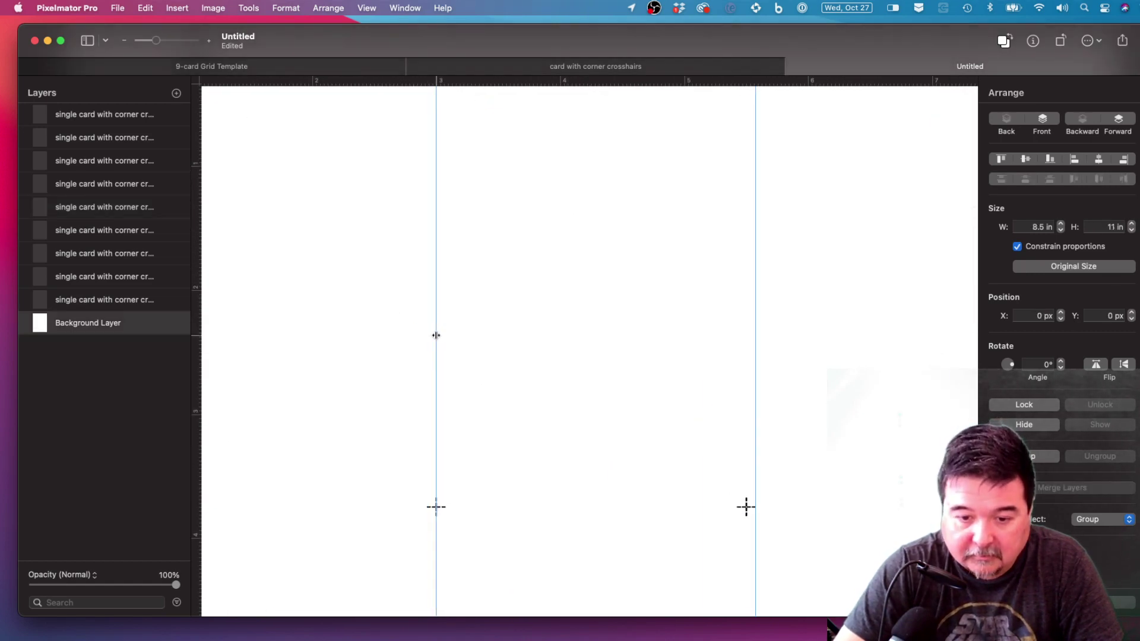
{"action": "left_click_drag", "start_coordinate": [756, 350], "coordinate": [747, 349]}
{"action": "scroll", "coordinate": [780, 358], "scroll_direction": "right", "scroll_amount": 10}
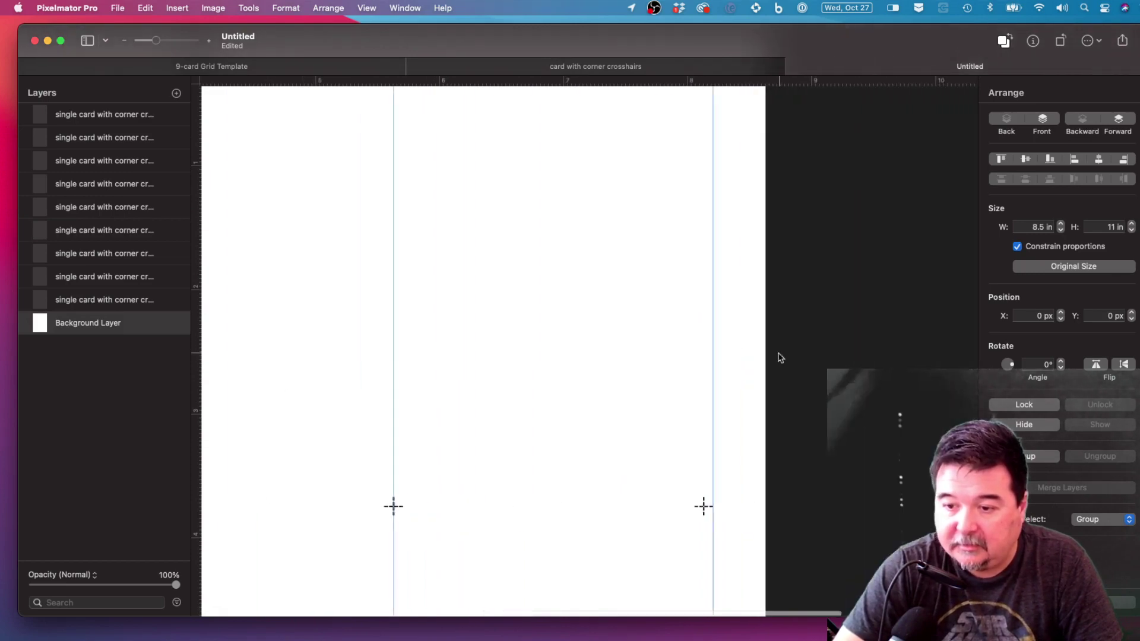
{"action": "left_click_drag", "start_coordinate": [667, 395], "coordinate": [658, 400]}
Add four horizontal guides, one near each row of crosshairs on the page.
{"action": "scroll", "coordinate": [659, 399], "scroll_direction": "down", "scroll_amount": 3}
{"action": "scroll", "coordinate": [658, 399], "scroll_direction": "down", "scroll_amount": 2}
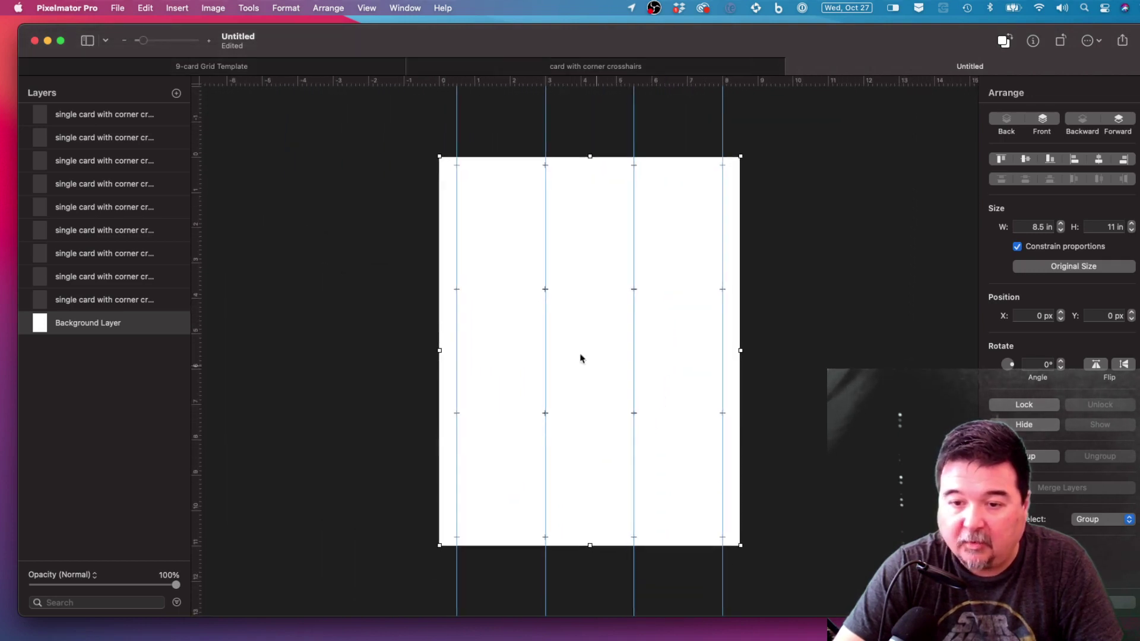
{"action": "left_click_drag", "start_coordinate": [522, 84], "coordinate": [522, 162]}
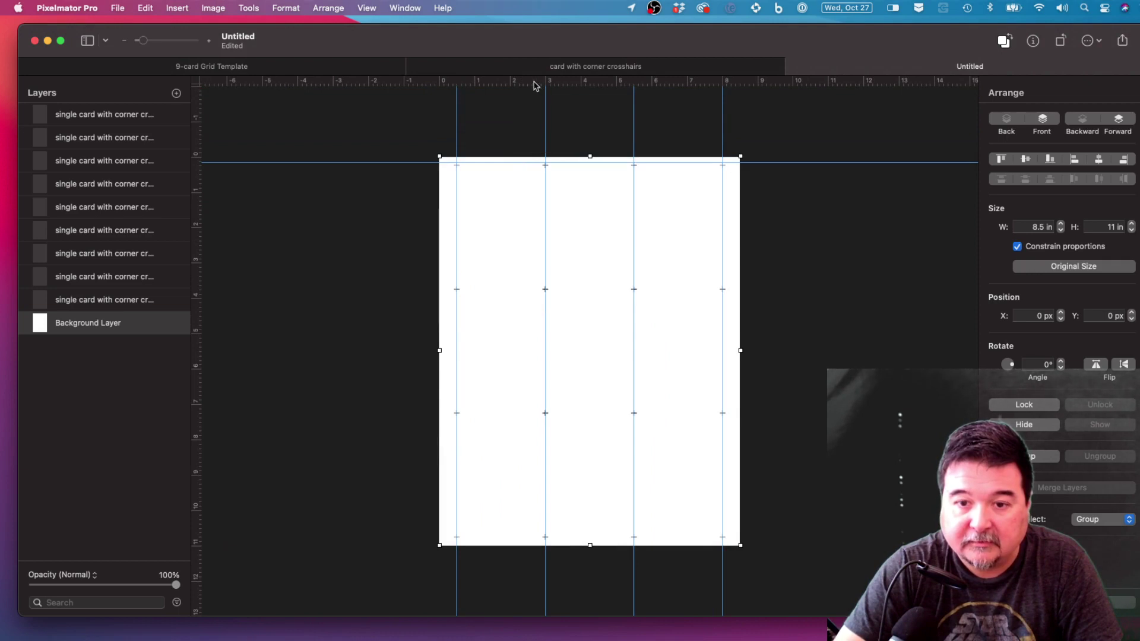
{"action": "left_click_drag", "start_coordinate": [535, 86], "coordinate": [532, 288]}
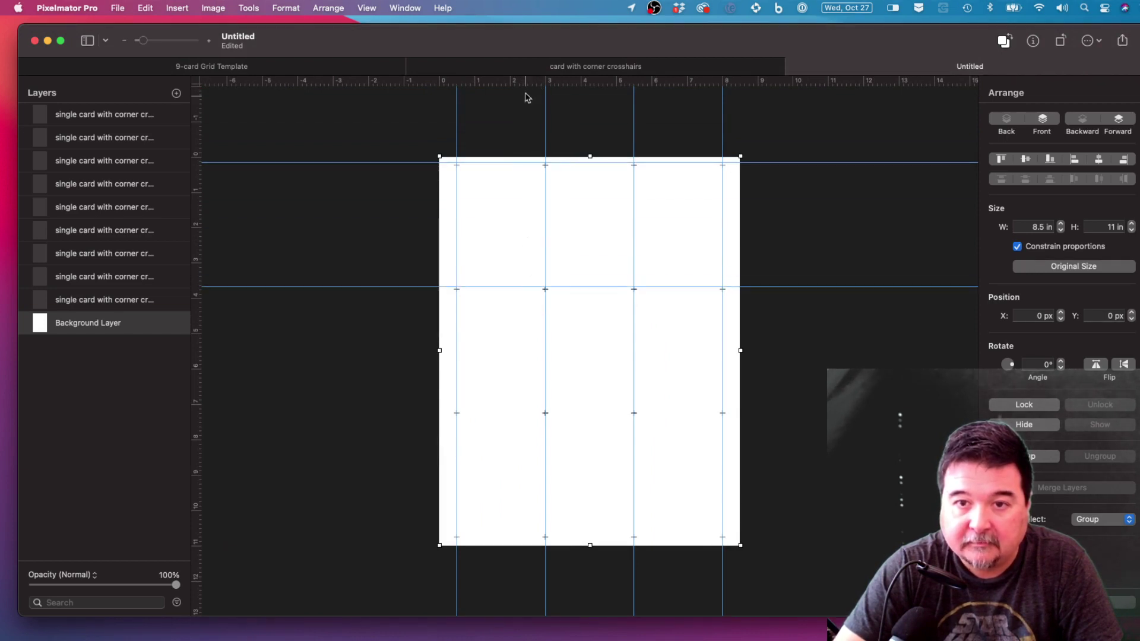
{"action": "left_click_drag", "start_coordinate": [525, 84], "coordinate": [525, 409]}
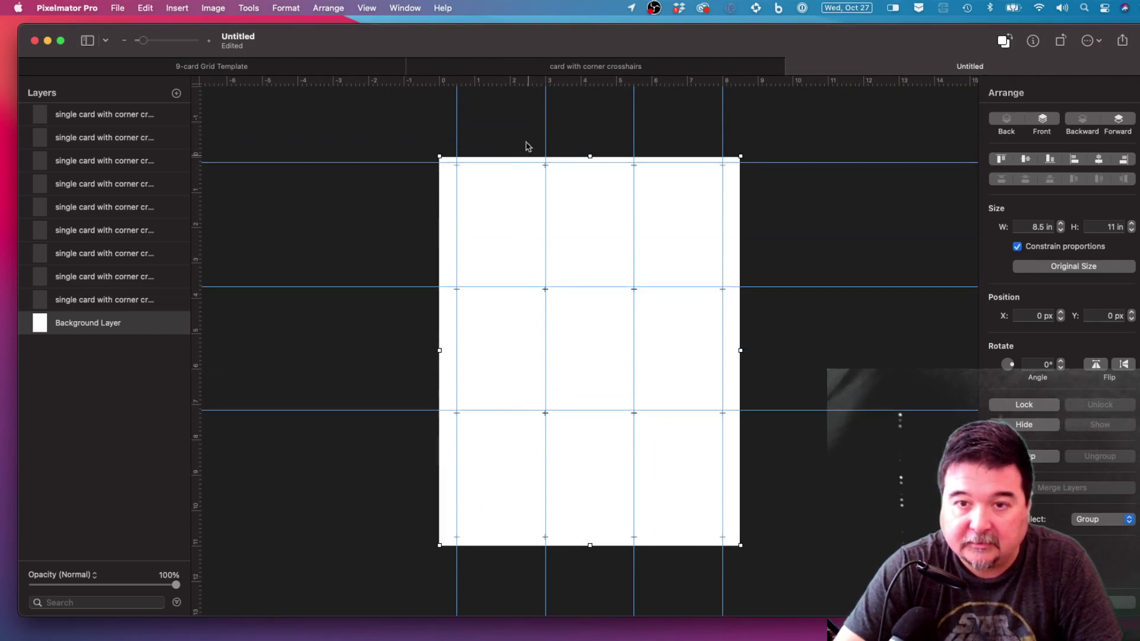
{"action": "left_click_drag", "start_coordinate": [497, 84], "coordinate": [512, 539]}
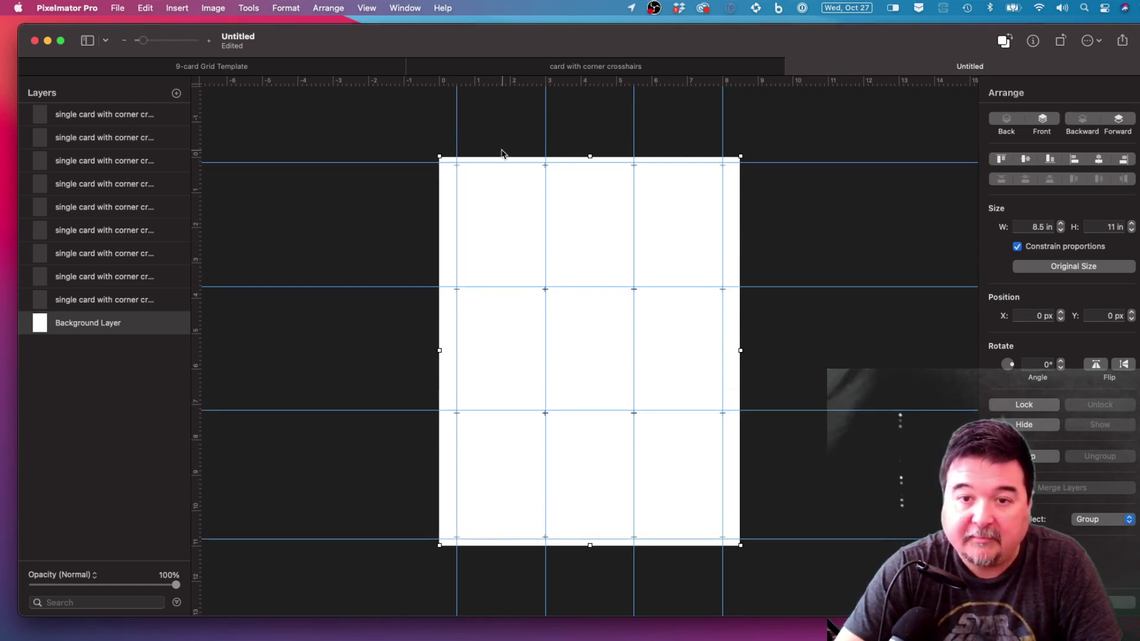
Shift the four horizontal guides onto the exact centres of their crosshair rows.
{"action": "scroll", "coordinate": [502, 153], "scroll_direction": "up", "scroll_amount": 5}
{"action": "scroll", "coordinate": [502, 153], "scroll_direction": "up", "scroll_amount": 5}
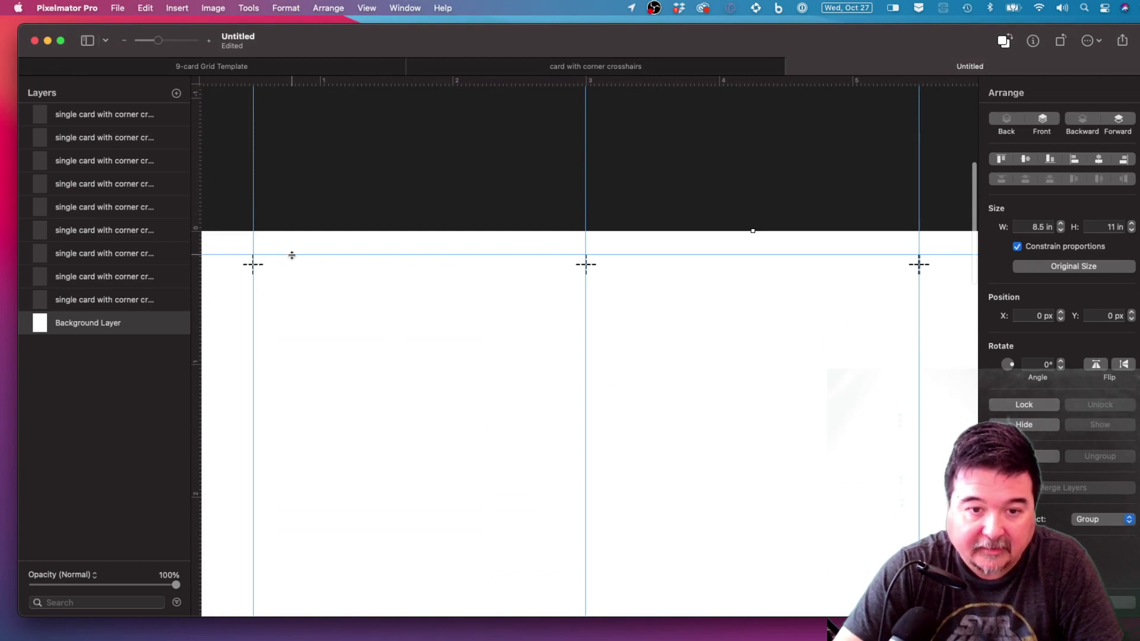
{"action": "left_click_drag", "start_coordinate": [291, 256], "coordinate": [310, 297]}
{"action": "scroll", "coordinate": [364, 339], "scroll_direction": "down", "scroll_amount": 8}
{"action": "scroll", "coordinate": [330, 369], "scroll_direction": "down", "scroll_amount": 6}
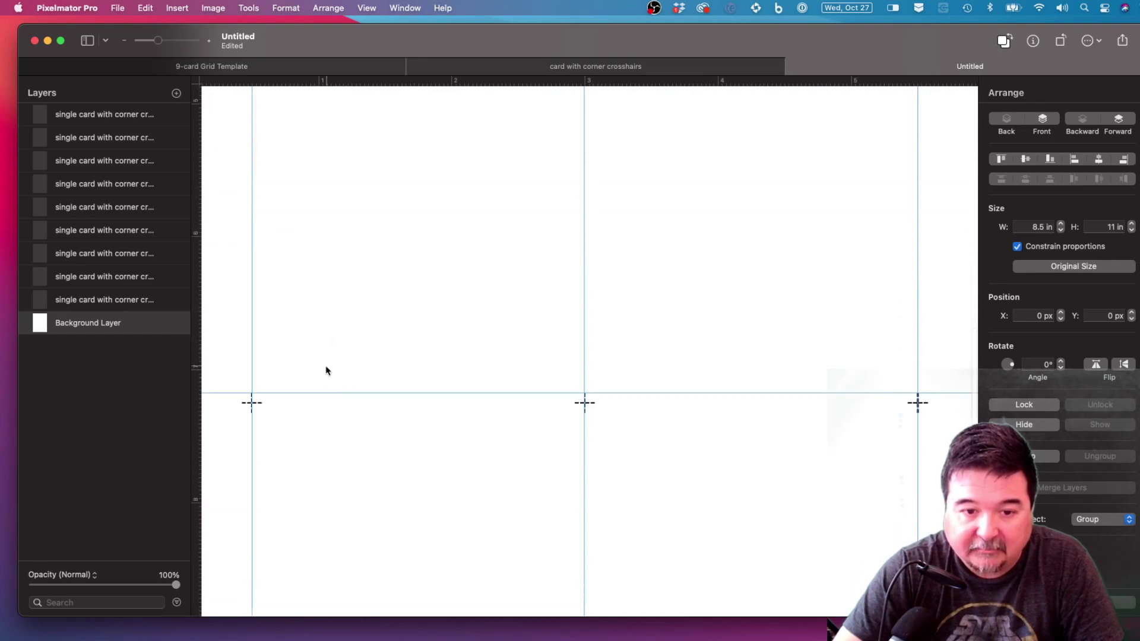
{"action": "left_click_drag", "start_coordinate": [294, 393], "coordinate": [293, 402]}
{"action": "scroll", "coordinate": [293, 403], "scroll_direction": "down", "scroll_amount": 9}
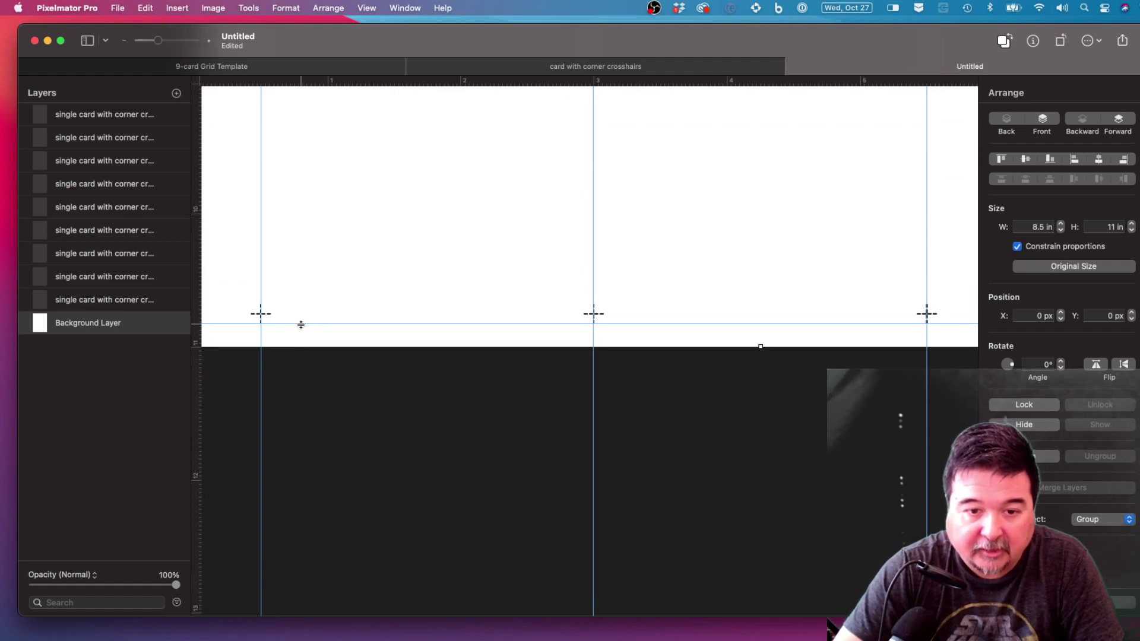
{"action": "left_click_drag", "start_coordinate": [302, 325], "coordinate": [303, 314]}
{"action": "scroll", "coordinate": [418, 299], "scroll_direction": "down", "scroll_amount": 2}
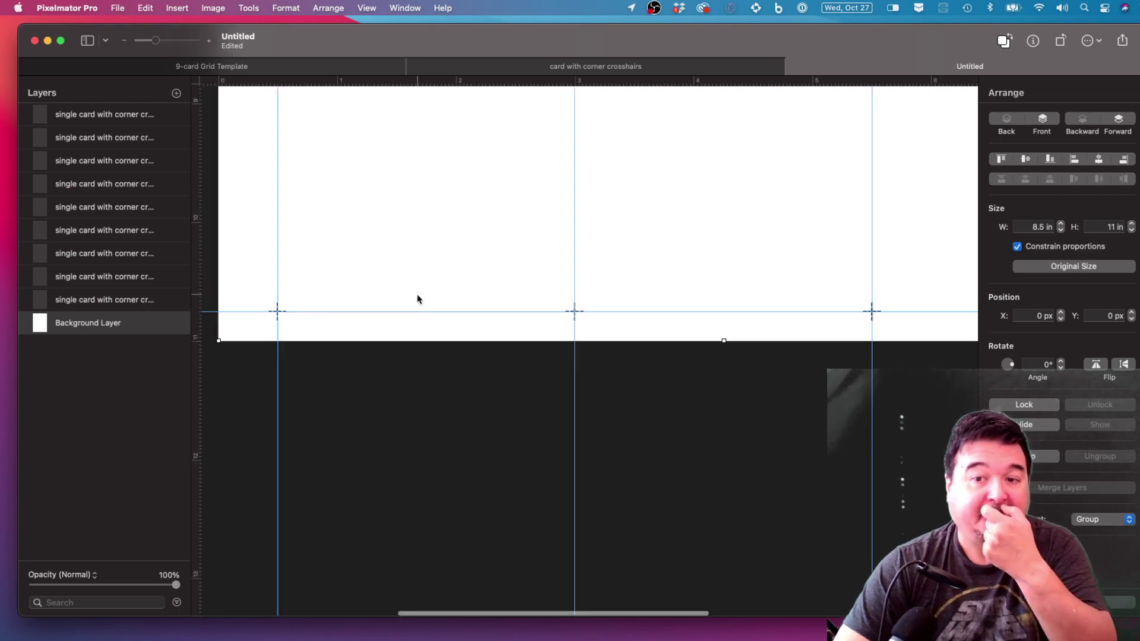
{"action": "key", "text": "super+0"}
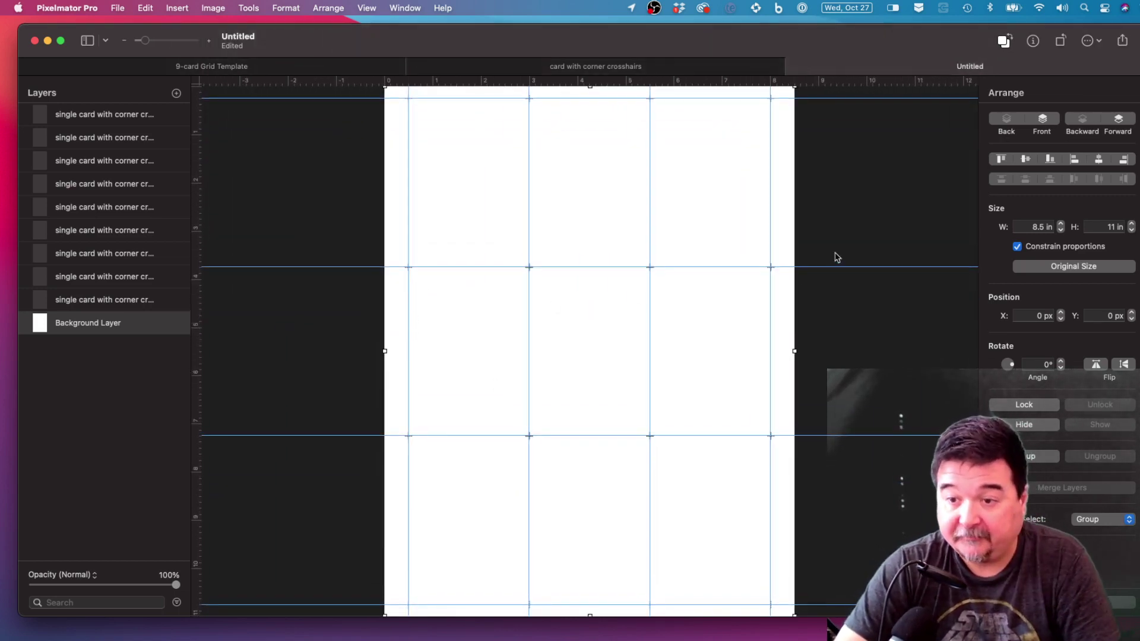
{"action": "scroll", "coordinate": [602, 292], "scroll_direction": "down", "scroll_amount": 3}
{"action": "scroll", "coordinate": [588, 300], "scroll_direction": "up", "scroll_amount": 2}
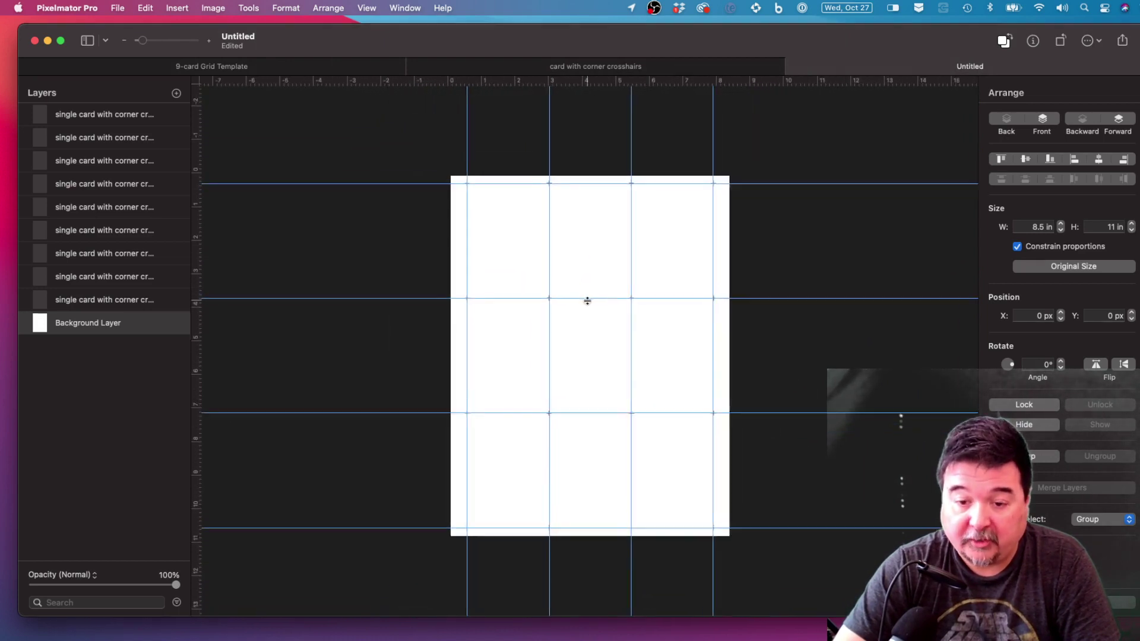
{"action": "scroll", "coordinate": [588, 301], "scroll_direction": "down", "scroll_amount": 1}
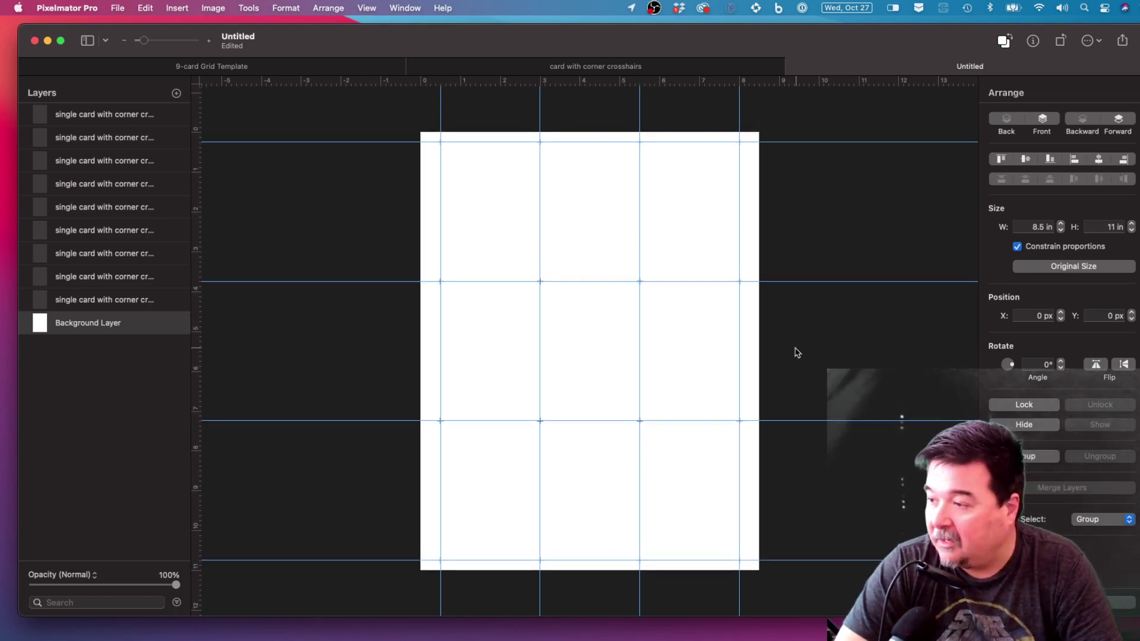
{"action": "scroll", "coordinate": [799, 351], "scroll_direction": "up", "scroll_amount": 3}
{"action": "scroll", "coordinate": [800, 351], "scroll_direction": "down", "scroll_amount": 2}
{"action": "scroll", "coordinate": [799, 351], "scroll_direction": "up", "scroll_amount": 1}
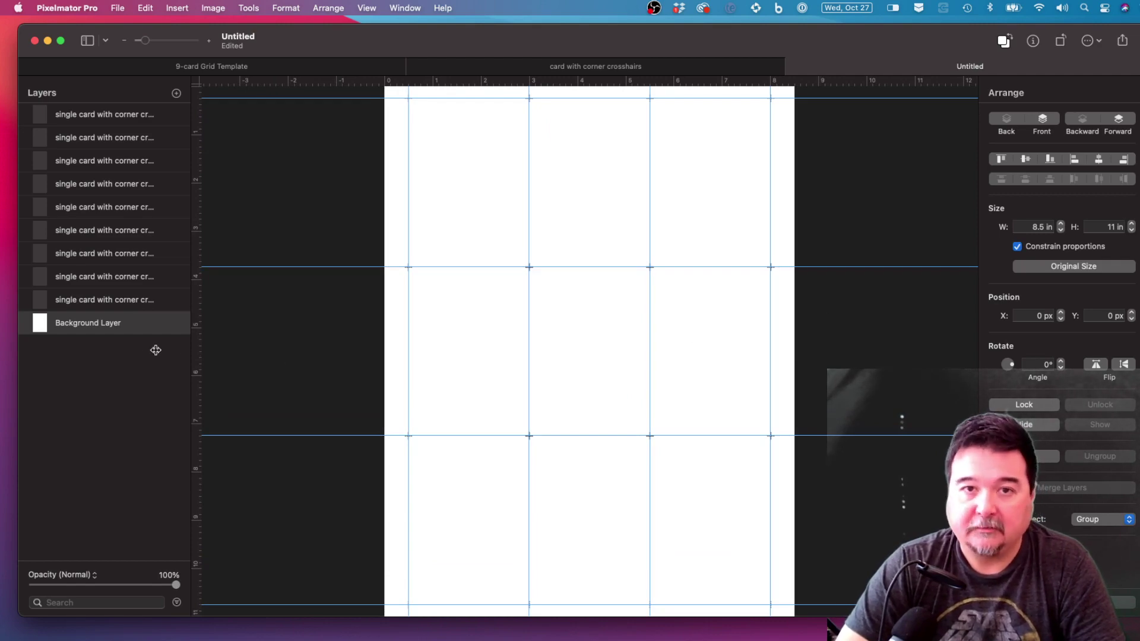
Switch to the Finder window holding the card images and enlarge it to show more files.
{"action": "key", "text": "ctrl+Up"}
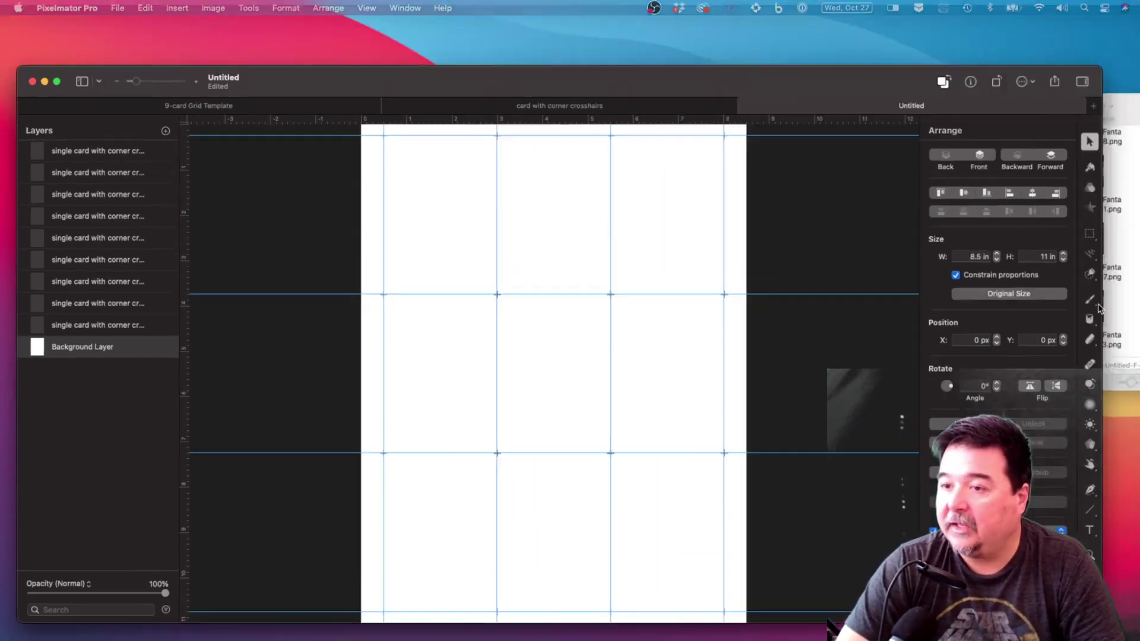
{"action": "left_click", "coordinate": [1031, 205]}
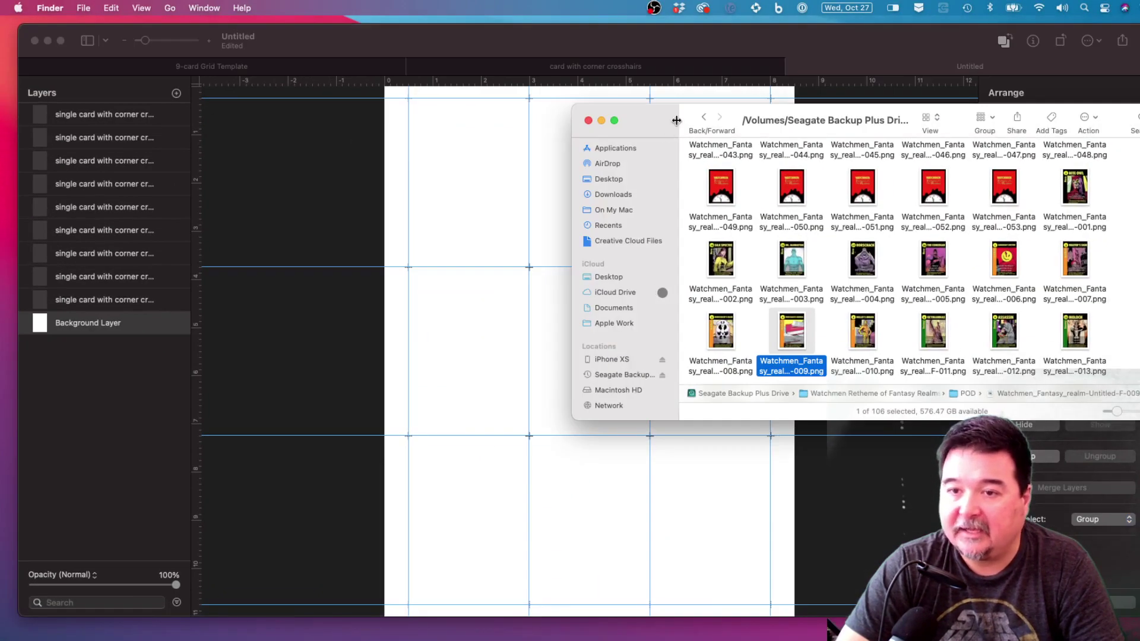
{"action": "mouse_move", "coordinate": [687, 120]}
{"action": "left_mouse_down"}
{"action": "mouse_move", "coordinate": [598, 118]}
{"action": "mouse_move", "coordinate": [700, 111]}
{"action": "left_mouse_up"}
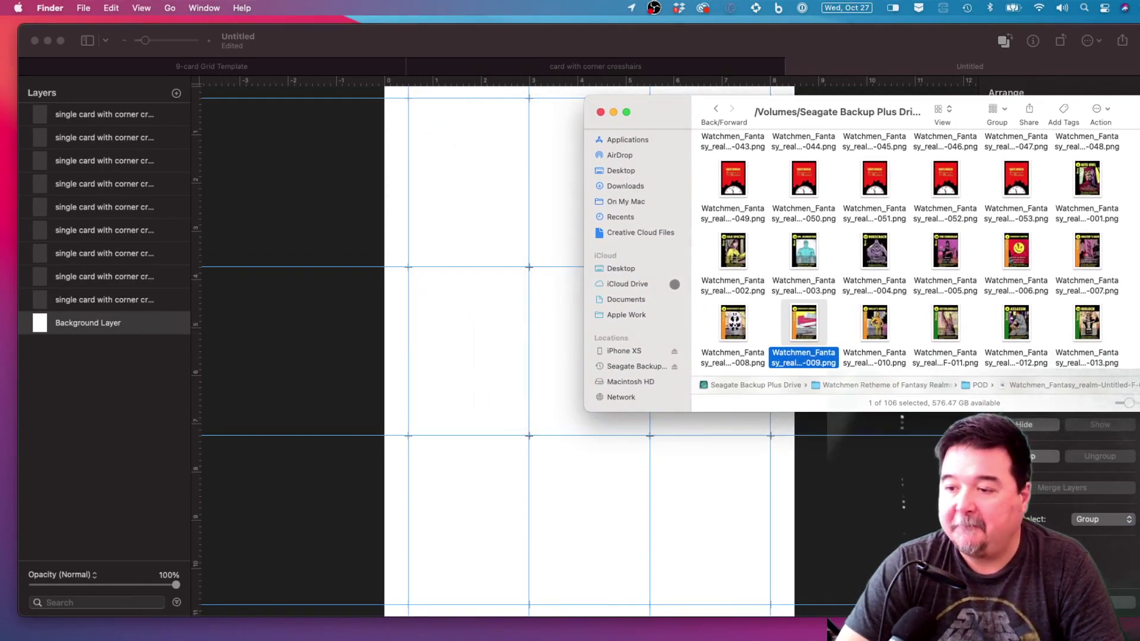
{"action": "left_click_drag", "start_coordinate": [1139, 411], "coordinate": [1139, 601]}
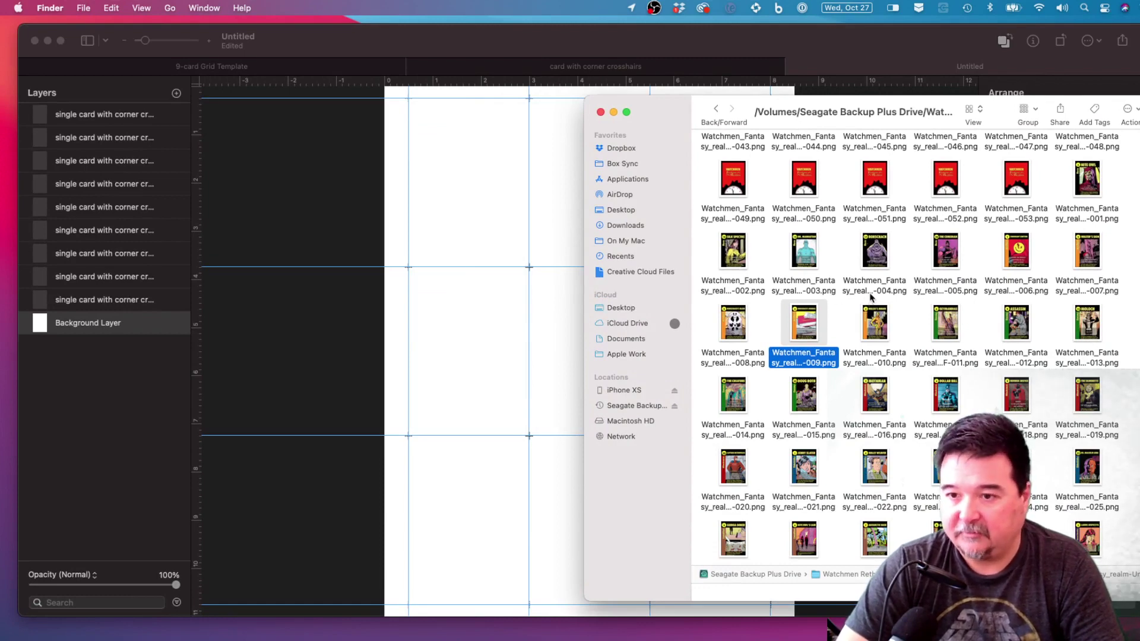
Add the nine Watchmen card images numbered 001 to 009 as layers between the crosshair layers and the Background Layer.
{"action": "left_click", "coordinate": [1095, 186]}
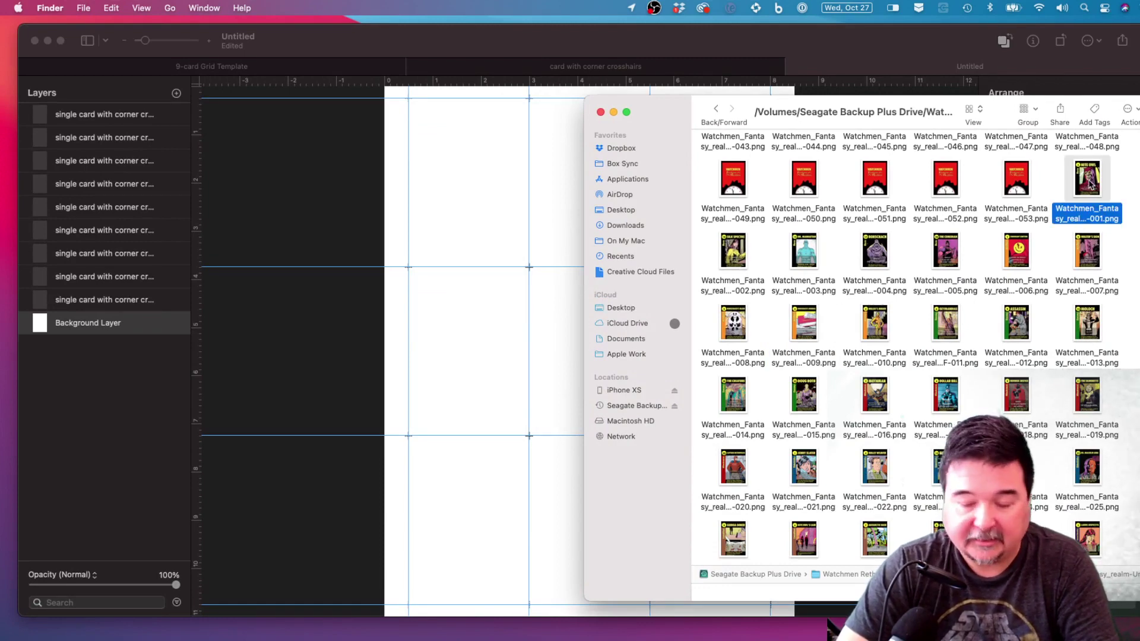
{"action": "left_click", "coordinate": [740, 257], "text": "super"}
{"action": "left_click", "coordinate": [816, 258], "text": "super"}
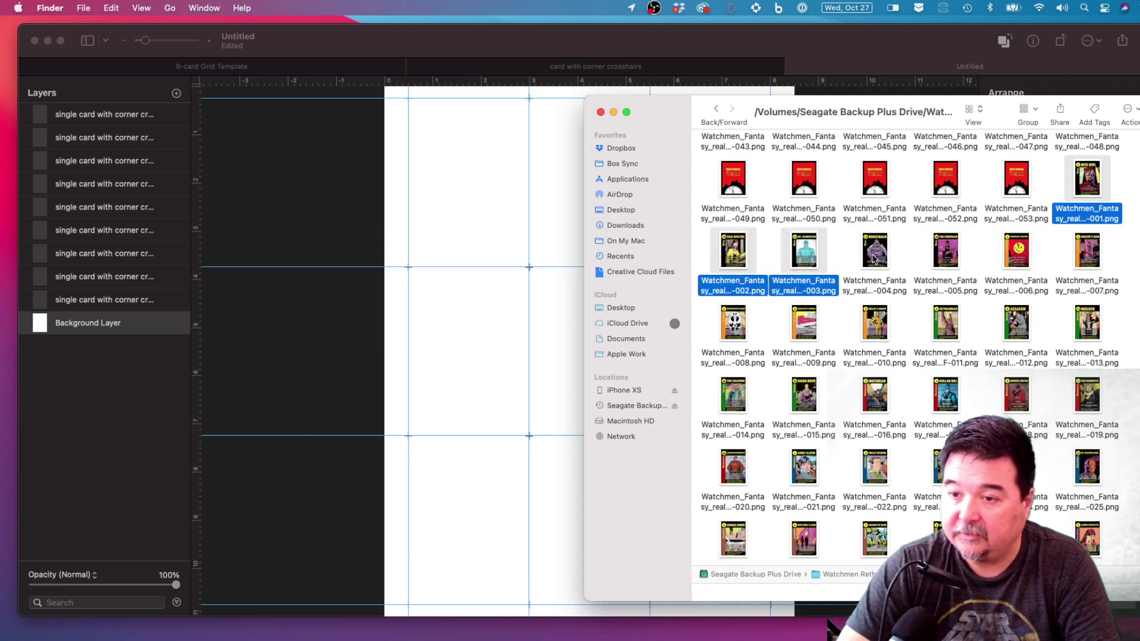
{"action": "left_click", "coordinate": [876, 259], "text": "super"}
{"action": "left_click", "coordinate": [948, 256], "text": "super"}
{"action": "left_click", "coordinate": [1024, 257], "text": "super"}
{"action": "left_click", "coordinate": [1086, 255], "text": "super"}
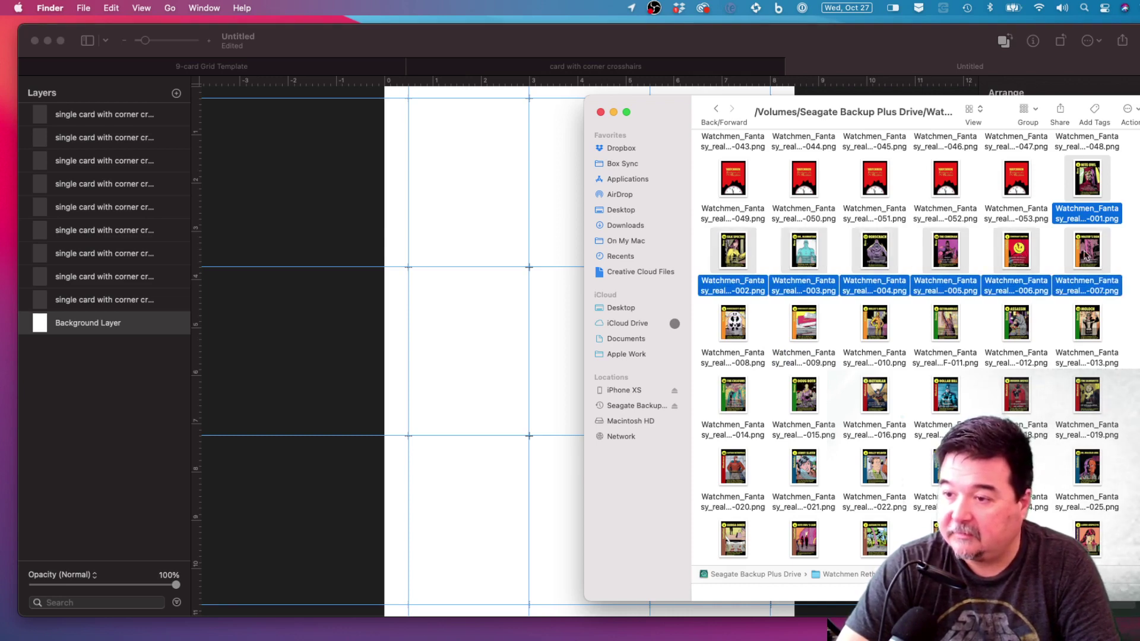
{"action": "left_click", "coordinate": [730, 330], "text": "super"}
{"action": "left_click", "coordinate": [803, 329], "text": "super"}
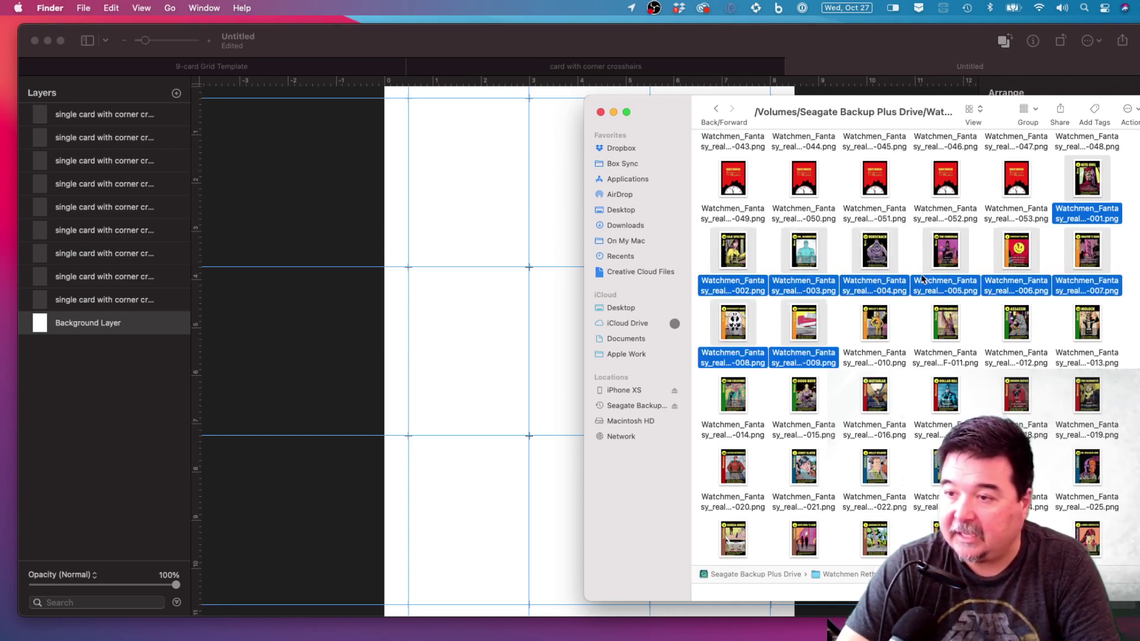
{"action": "left_click_drag", "start_coordinate": [1081, 203], "coordinate": [91, 332]}
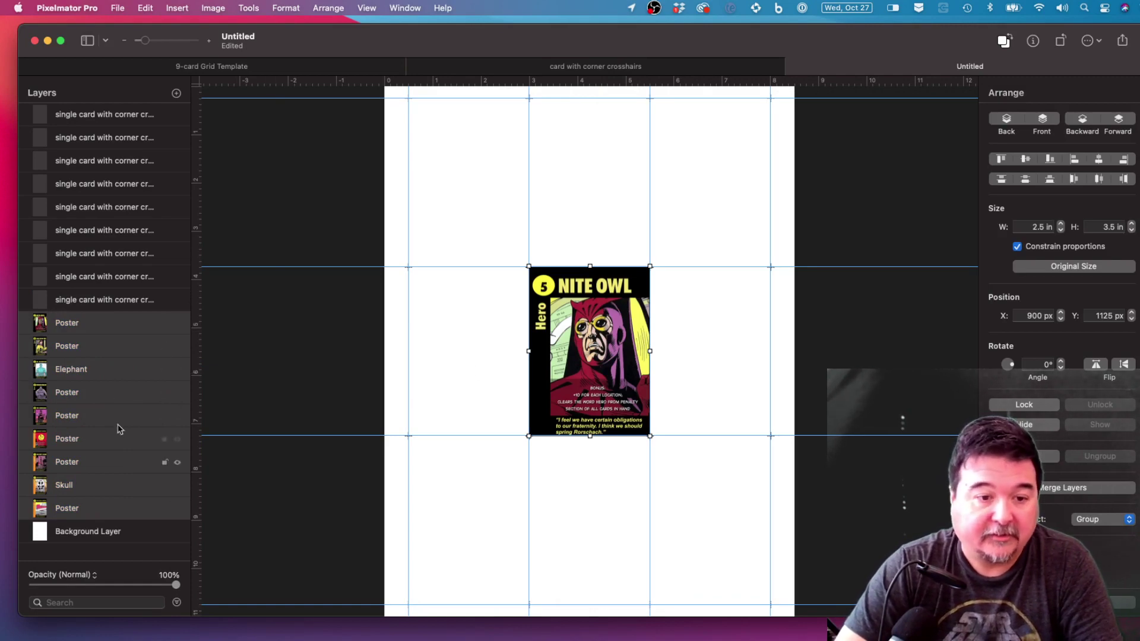
Place the Nite Owl, Silk Spectre and Dr. Manhattan cards from left to right in the grid's top row.
{"action": "left_click", "coordinate": [86, 330]}
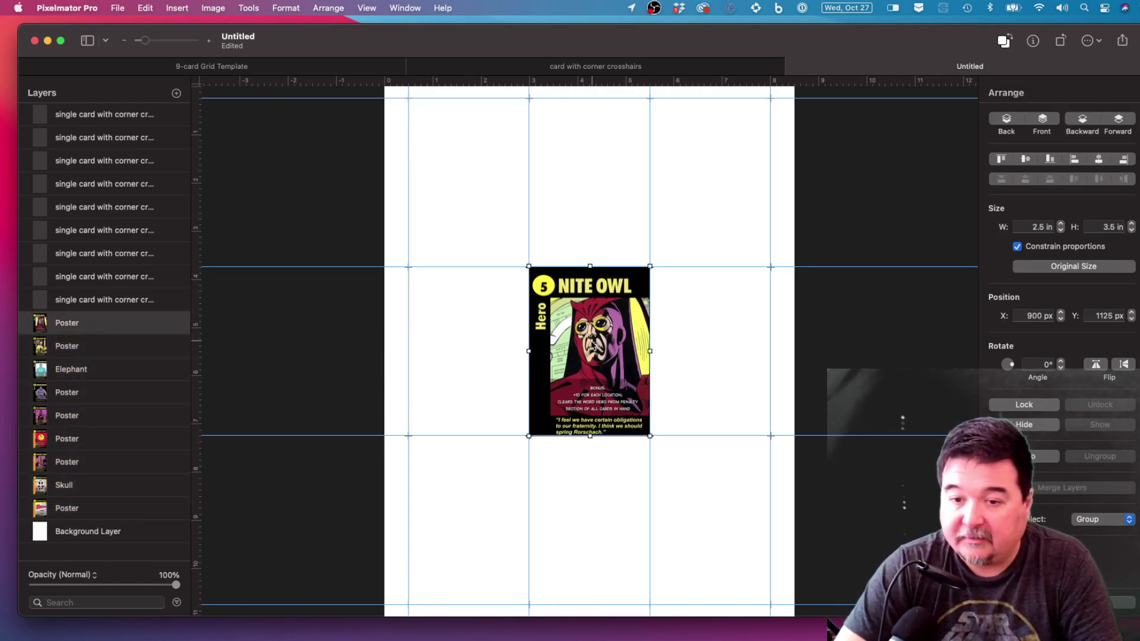
{"action": "left_click_drag", "start_coordinate": [594, 344], "coordinate": [473, 175]}
{"action": "left_click_drag", "start_coordinate": [583, 375], "coordinate": [583, 207]}
{"action": "left_click", "coordinate": [601, 358]}
{"action": "left_click_drag", "start_coordinate": [601, 358], "coordinate": [721, 188]}
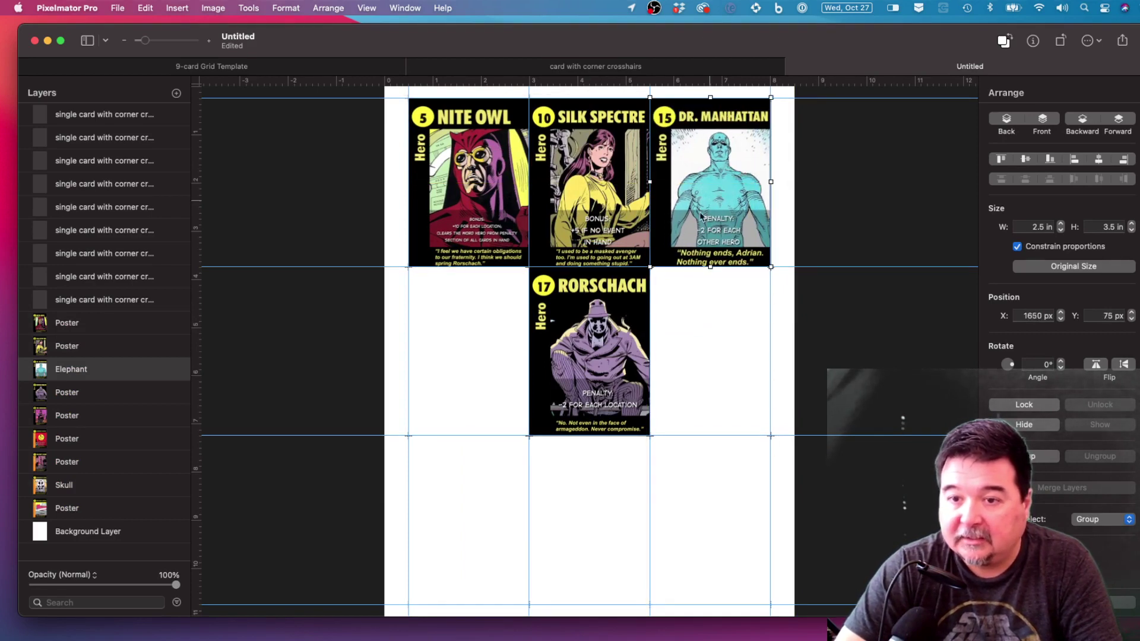
Move the Rorschach card to the left cell and The Comedian card to the right cell of the grid's middle row.
{"action": "left_click_drag", "start_coordinate": [581, 328], "coordinate": [457, 324]}
{"action": "left_click", "coordinate": [597, 327]}
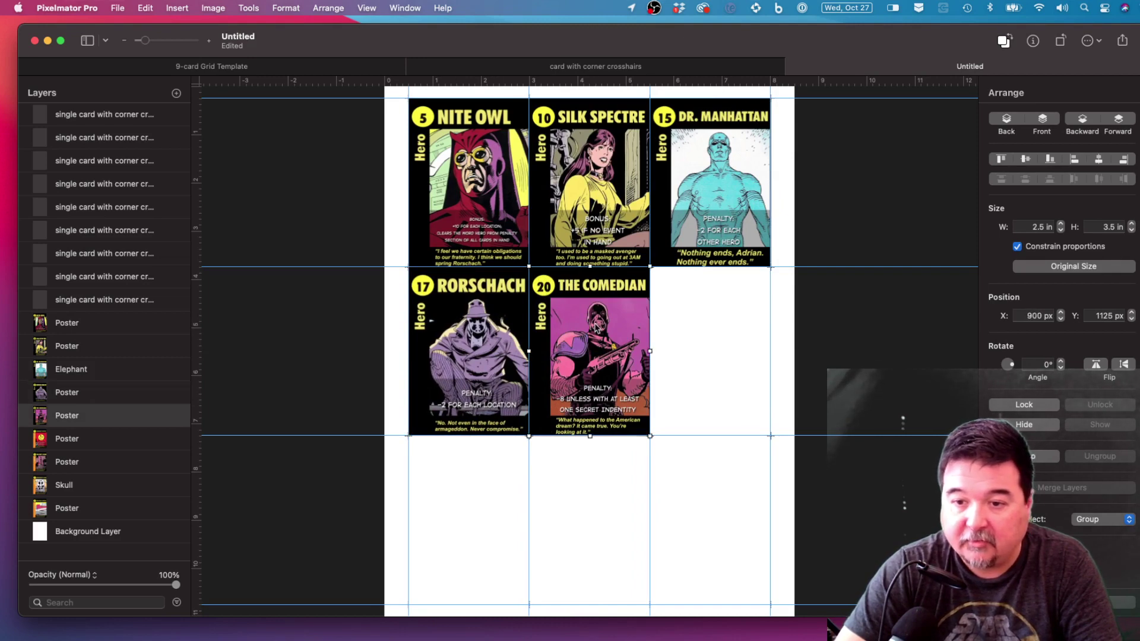
{"action": "left_click_drag", "start_coordinate": [597, 326], "coordinate": [716, 327]}
Fill the grid's bottom row with the Comedian's Button, Walter's Sign and Rorschach's Mask cards from left to right.
{"action": "left_click", "coordinate": [578, 328]}
{"action": "left_click_drag", "start_coordinate": [578, 328], "coordinate": [463, 501]}
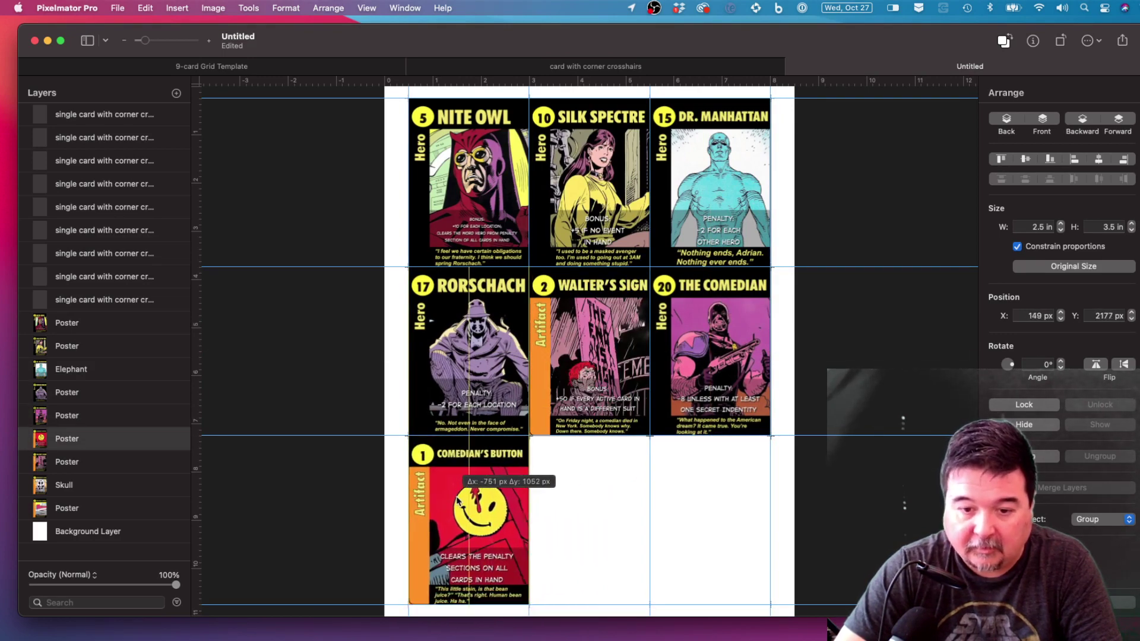
{"action": "left_click_drag", "start_coordinate": [574, 341], "coordinate": [570, 509]}
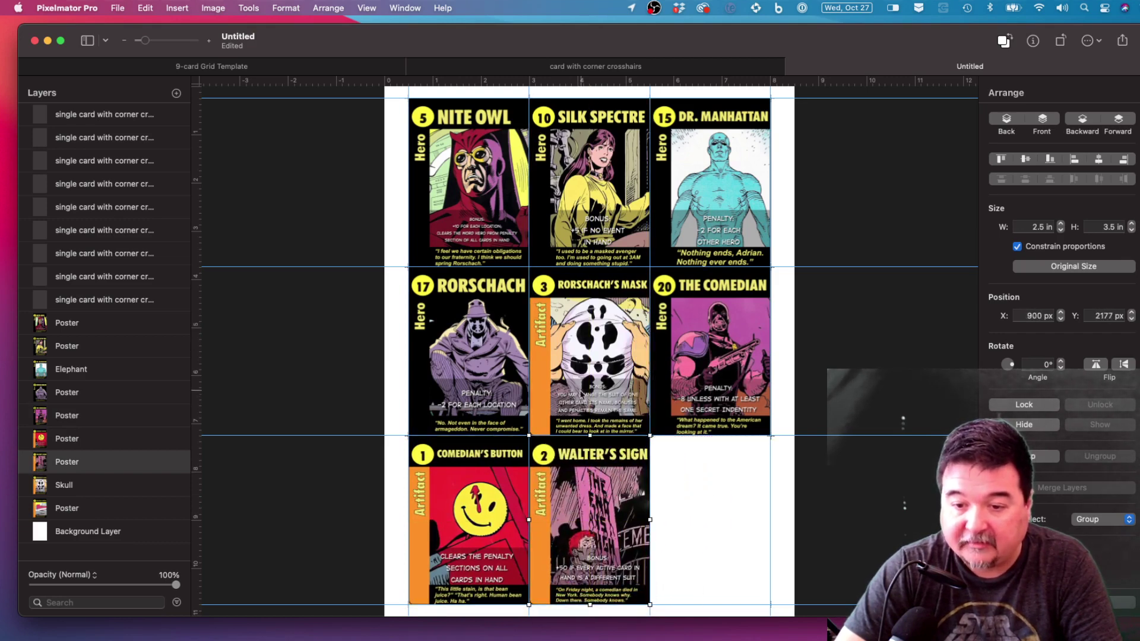
{"action": "left_click_drag", "start_coordinate": [576, 368], "coordinate": [697, 534]}
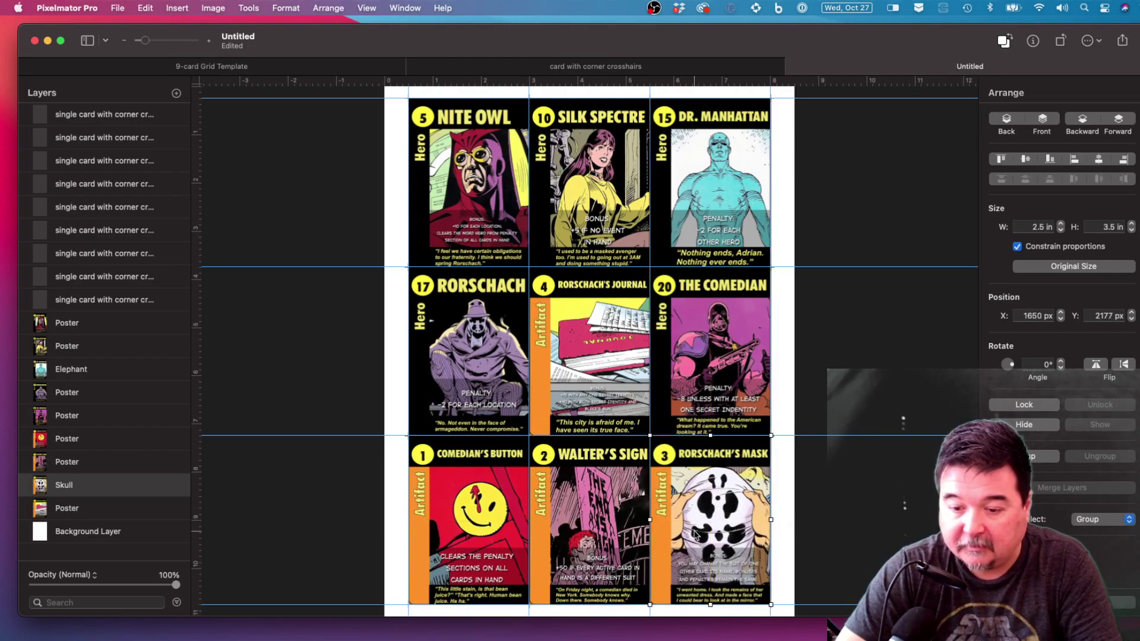
Inspect the card edges and corners up close against the crosshairs and guides around the whole grid.
{"action": "scroll", "coordinate": [545, 448], "scroll_direction": "up", "scroll_amount": 3}
{"action": "scroll", "coordinate": [547, 448], "scroll_direction": "up", "scroll_amount": 5}
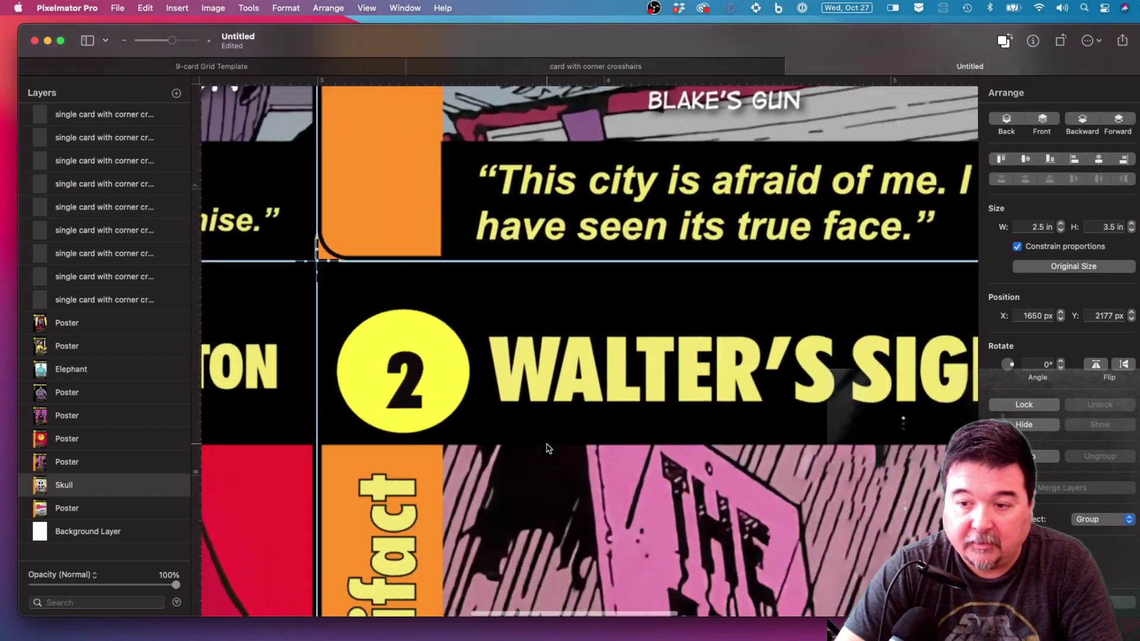
{"action": "scroll", "coordinate": [829, 273], "scroll_direction": "left", "scroll_amount": 5}
{"action": "scroll", "coordinate": [680, 256], "scroll_direction": "right", "scroll_amount": 10}
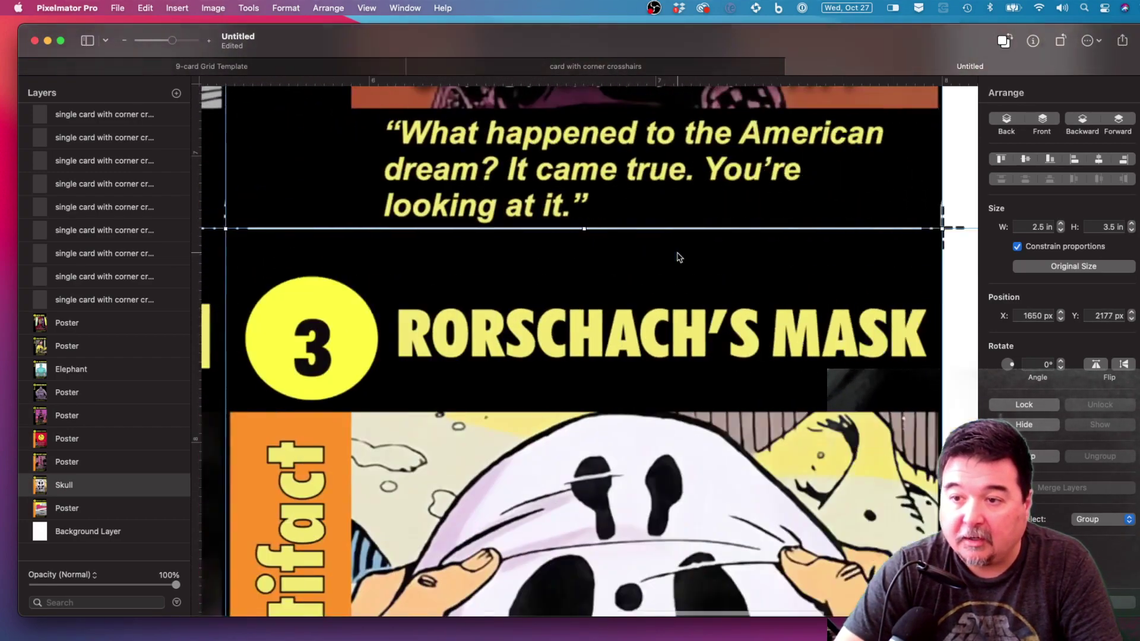
{"action": "scroll", "coordinate": [680, 255], "scroll_direction": "down", "scroll_amount": 10}
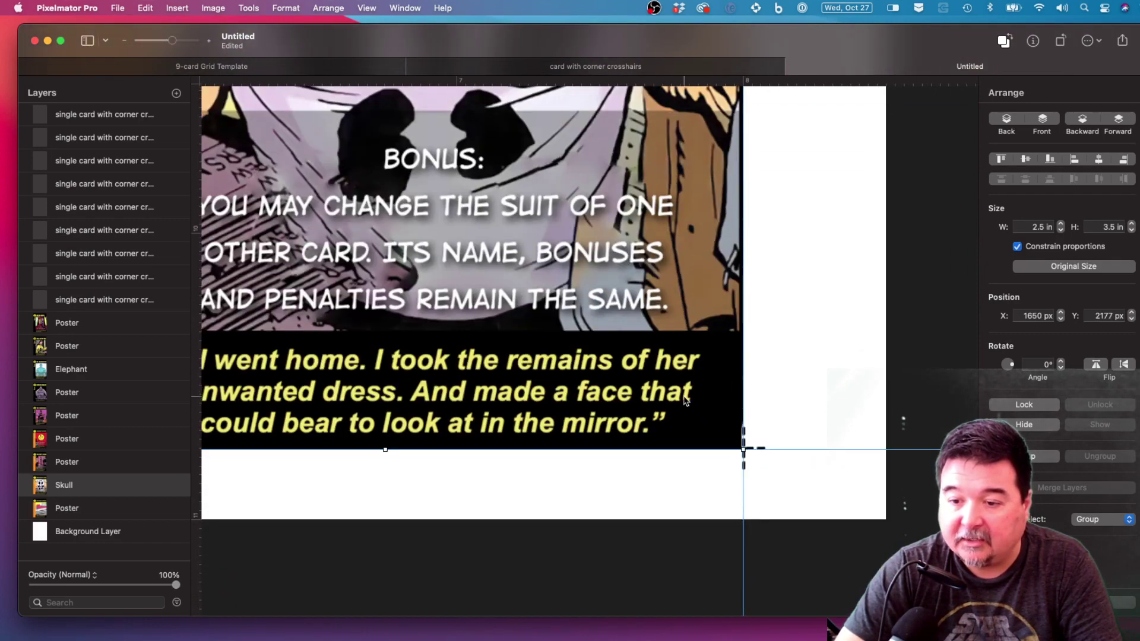
{"action": "scroll", "coordinate": [683, 402], "scroll_direction": "left", "scroll_amount": 10}
{"action": "scroll", "coordinate": [659, 418], "scroll_direction": "left", "scroll_amount": 15}
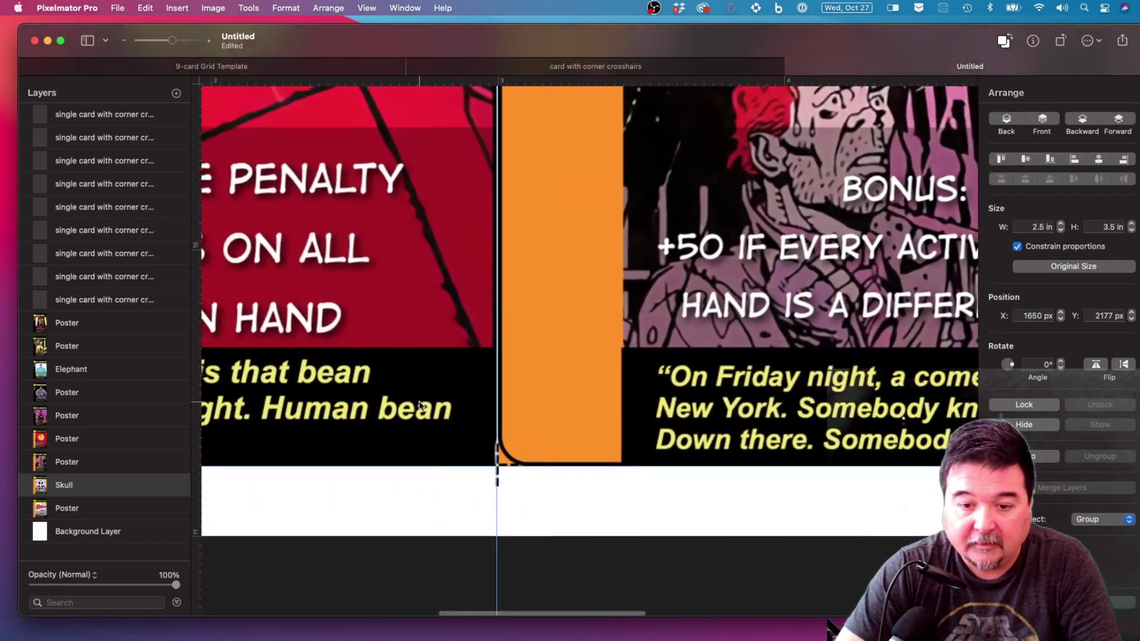
{"action": "scroll", "coordinate": [475, 409], "scroll_direction": "up", "scroll_amount": 2}
{"action": "scroll", "coordinate": [418, 406], "scroll_direction": "up", "scroll_amount": 15}
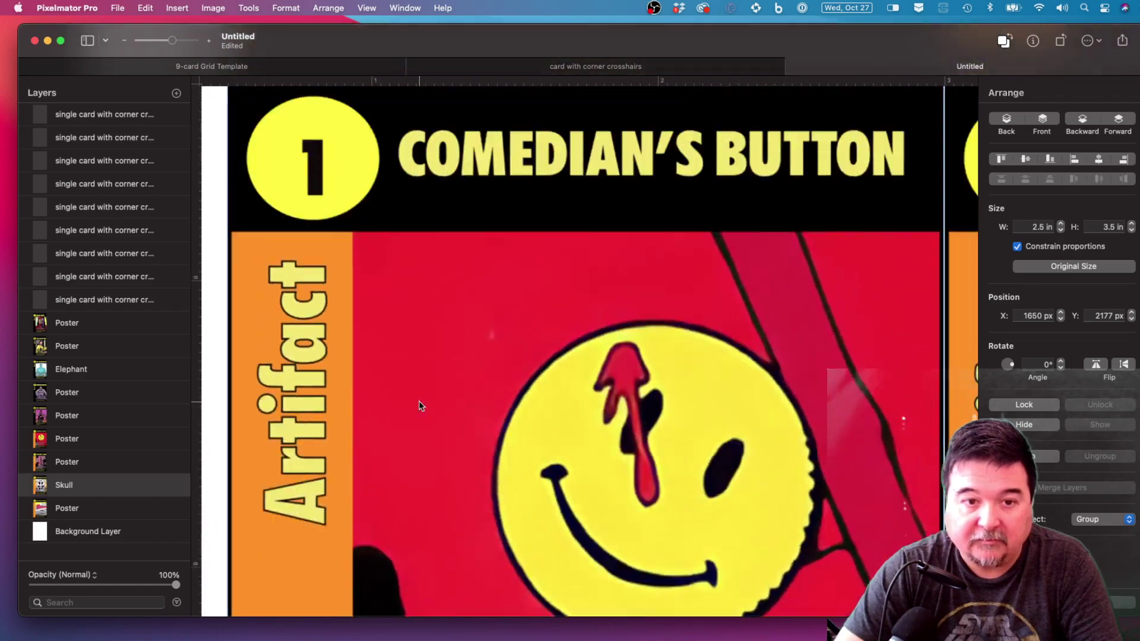
{"action": "scroll", "coordinate": [419, 406], "scroll_direction": "up", "scroll_amount": 15}
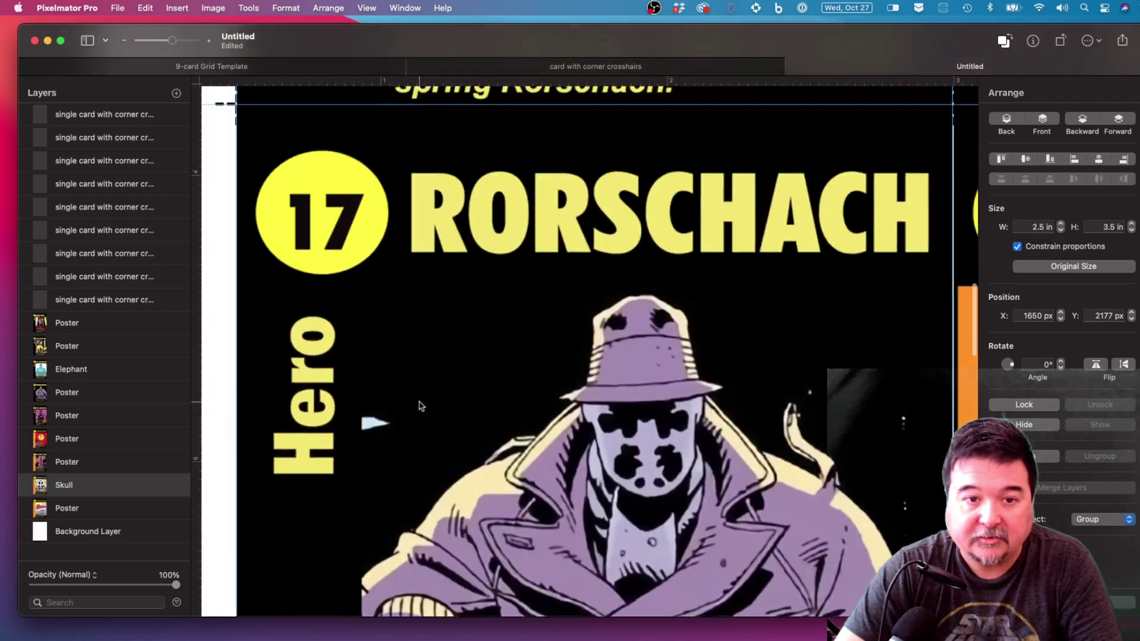
{"action": "scroll", "coordinate": [419, 406], "scroll_direction": "up", "scroll_amount": 15}
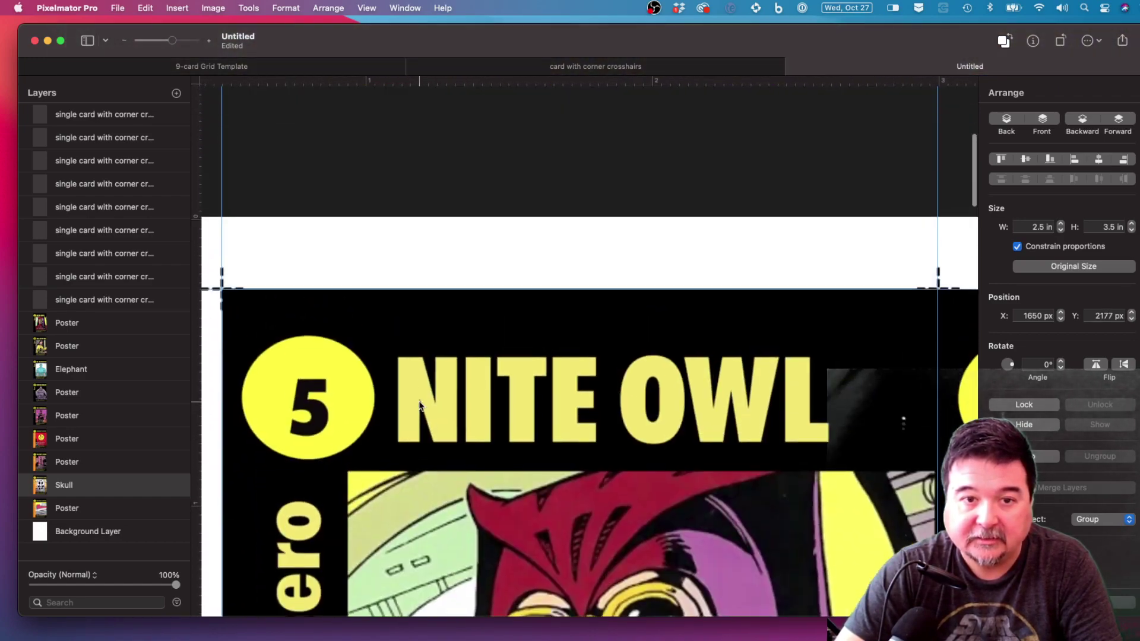
{"action": "scroll", "coordinate": [418, 405], "scroll_direction": "right", "scroll_amount": 10}
{"action": "scroll", "coordinate": [418, 405], "scroll_direction": "right", "scroll_amount": 15}
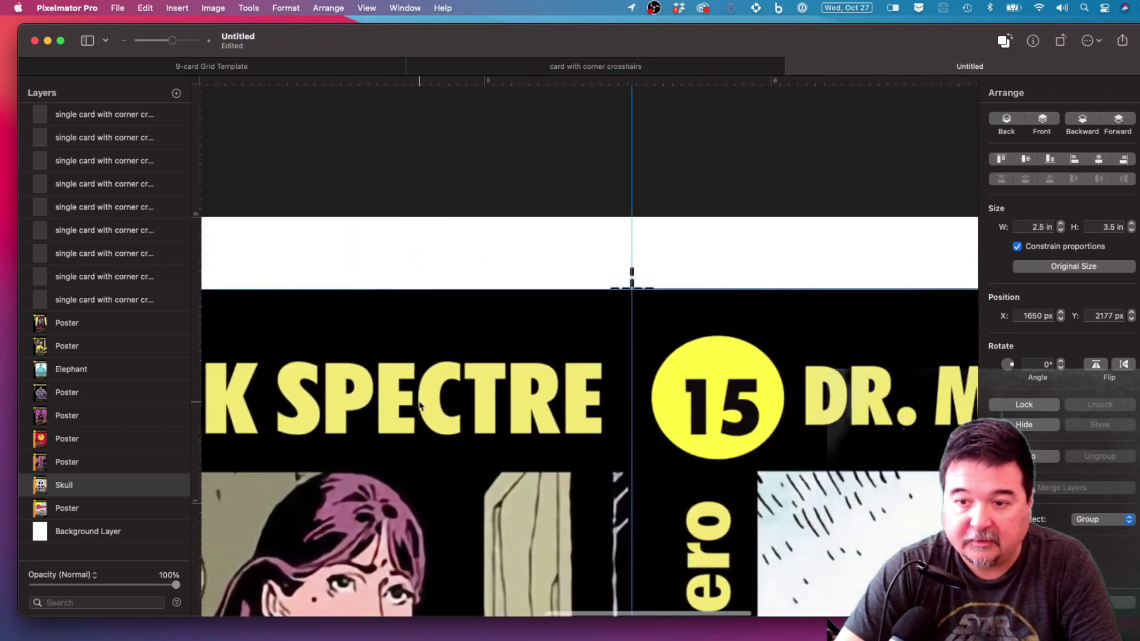
{"action": "scroll", "coordinate": [419, 406], "scroll_direction": "down", "scroll_amount": 10}
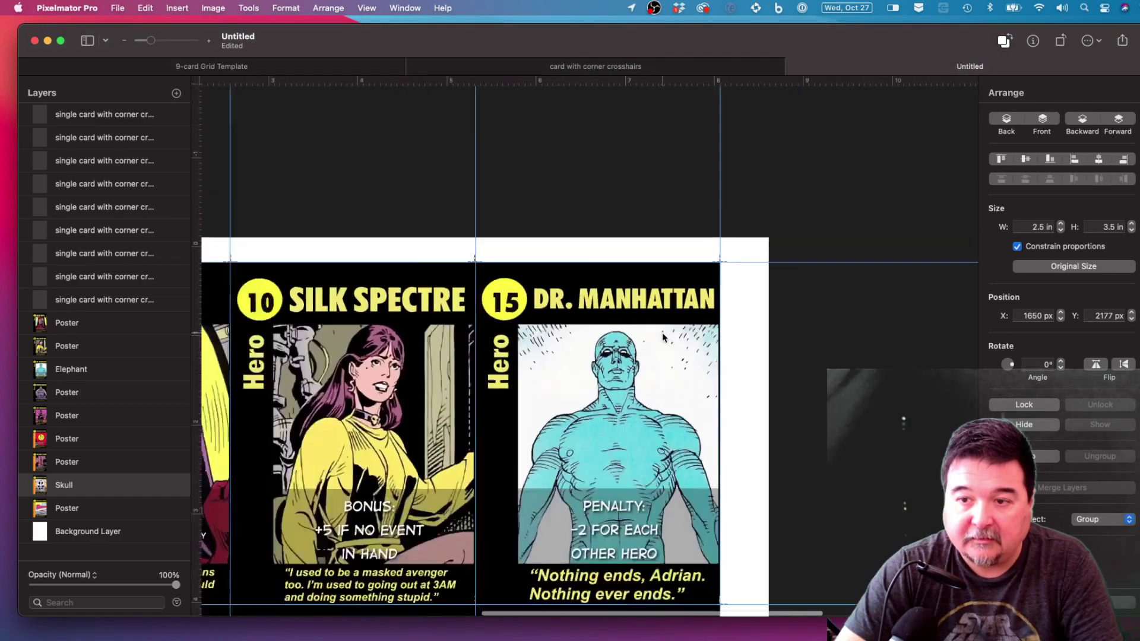
{"action": "scroll", "coordinate": [585, 354], "scroll_direction": "down", "scroll_amount": 3}
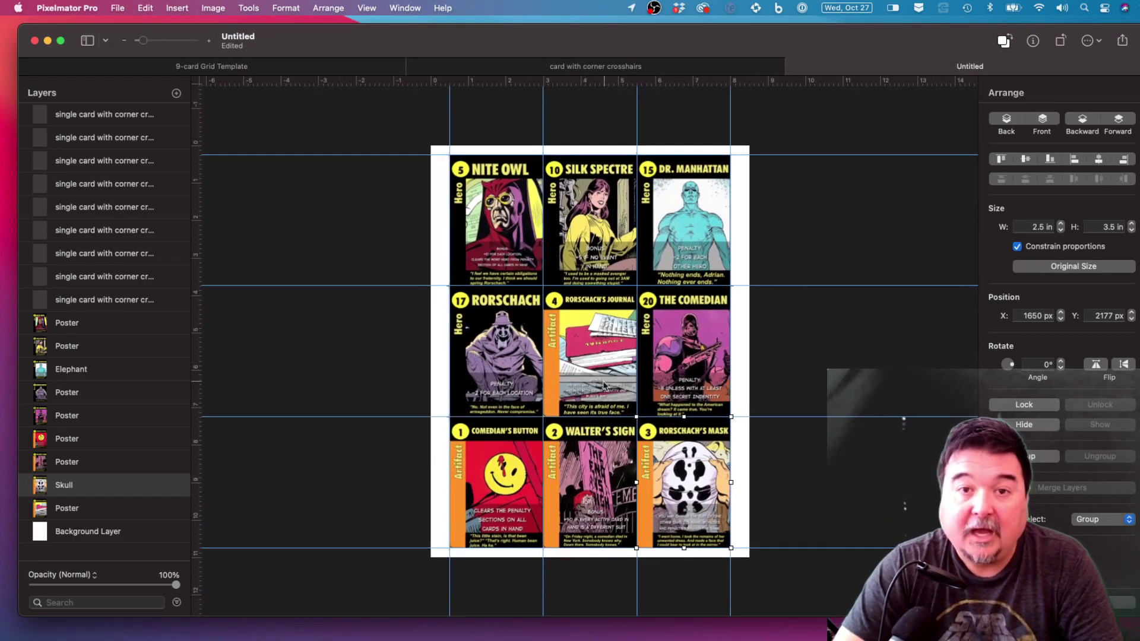
Save the nine-card page from the print dialog as a PDF named demo on the Desktop.
{"action": "left_click", "coordinate": [115, 5]}
{"action": "left_click", "coordinate": [166, 290]}
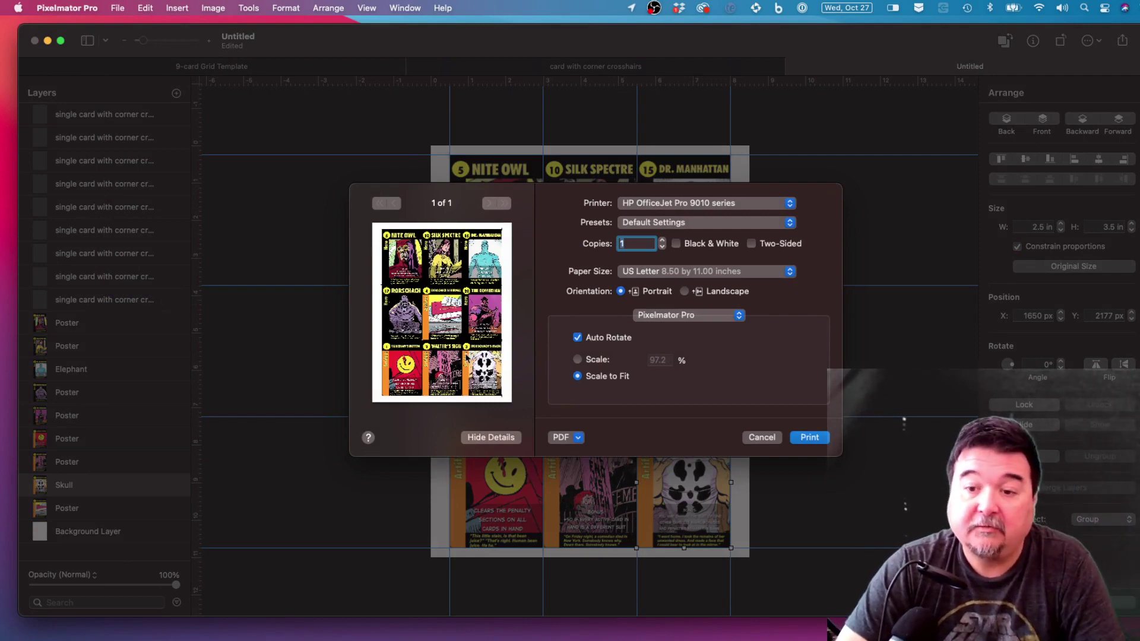
{"action": "left_click", "coordinate": [569, 438]}
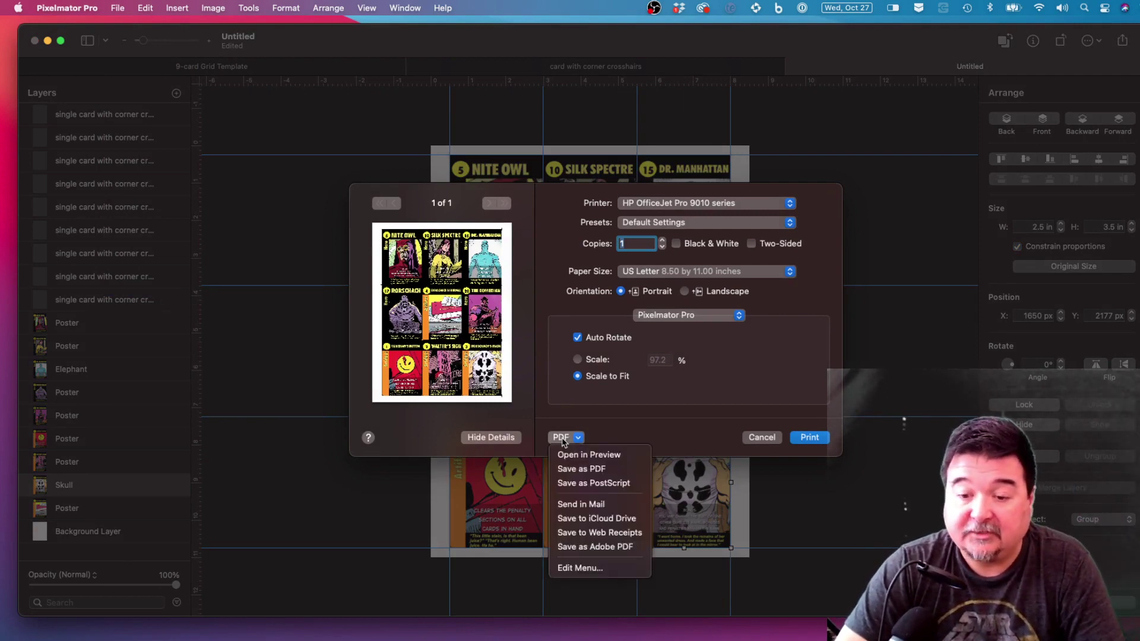
{"action": "left_click", "coordinate": [583, 468]}
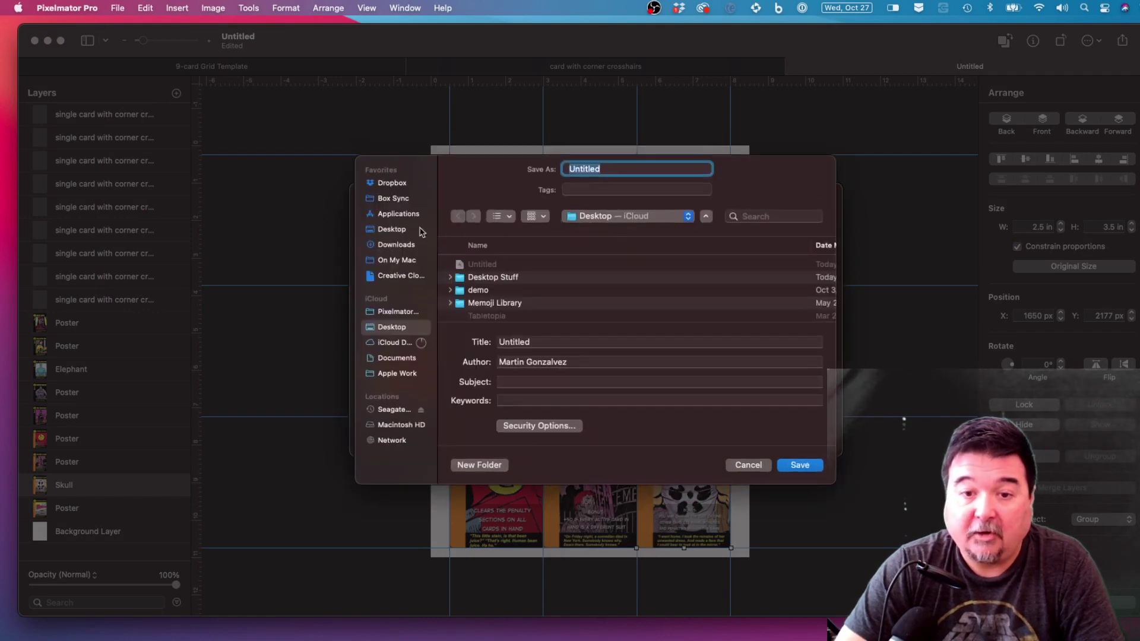
{"action": "left_click", "coordinate": [394, 234]}
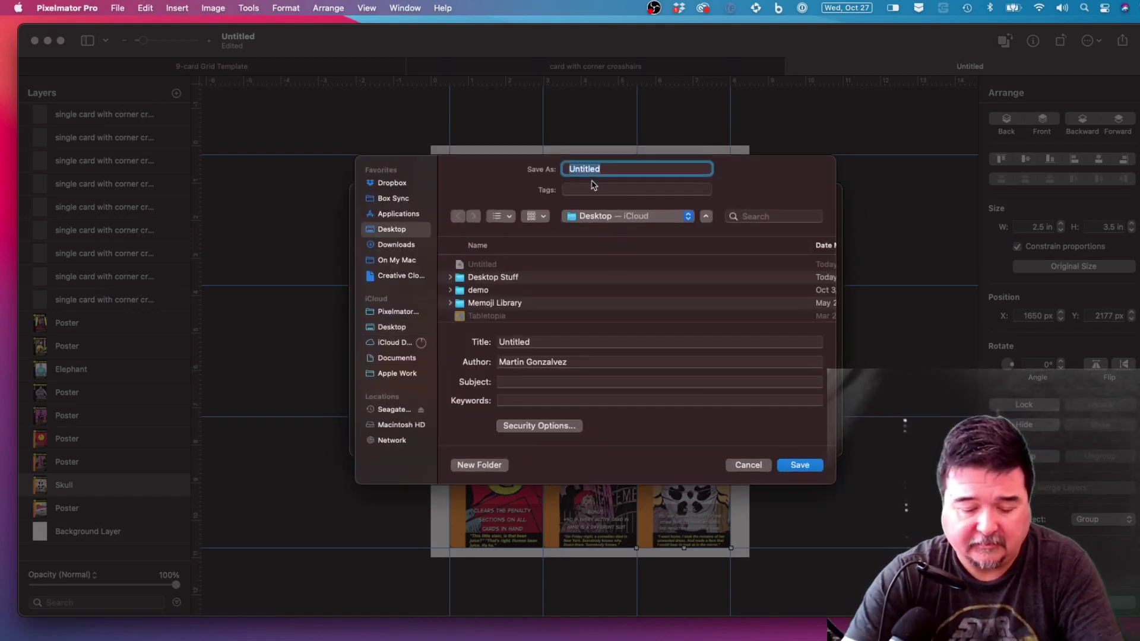
{"action": "type", "text": "demo"}
{"action": "key", "text": "Return"}
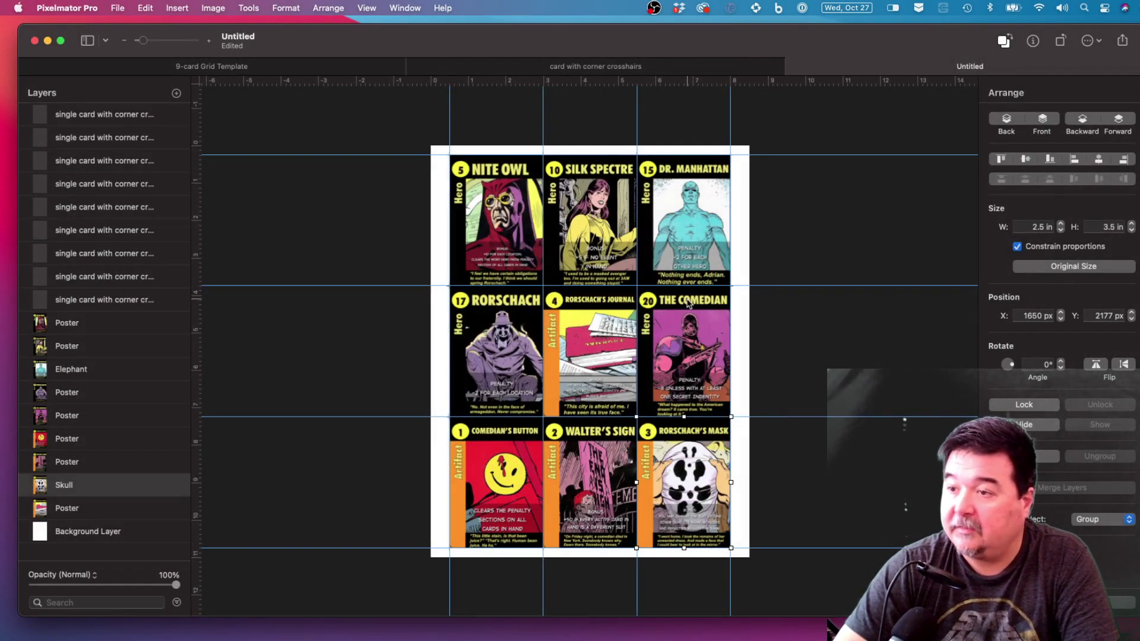
Open the saved demo PDF in Preview and move its window to the middle of the display.
{"action": "left_click_drag", "start_coordinate": [1139, 104], "coordinate": [1132, 164]}
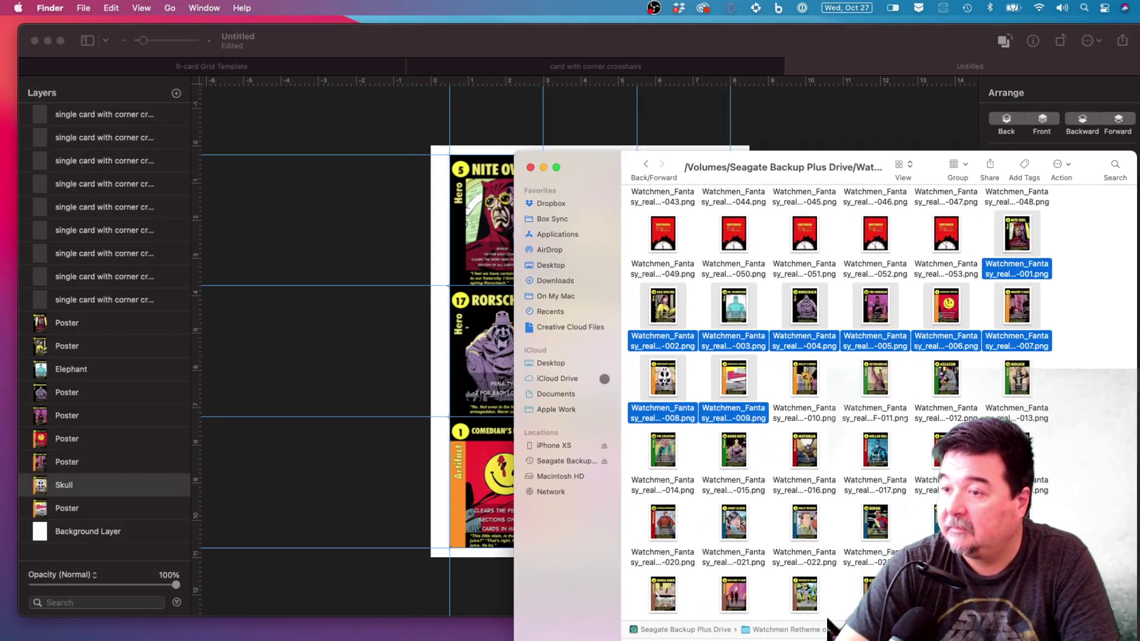
{"action": "key", "text": "super+Tab"}
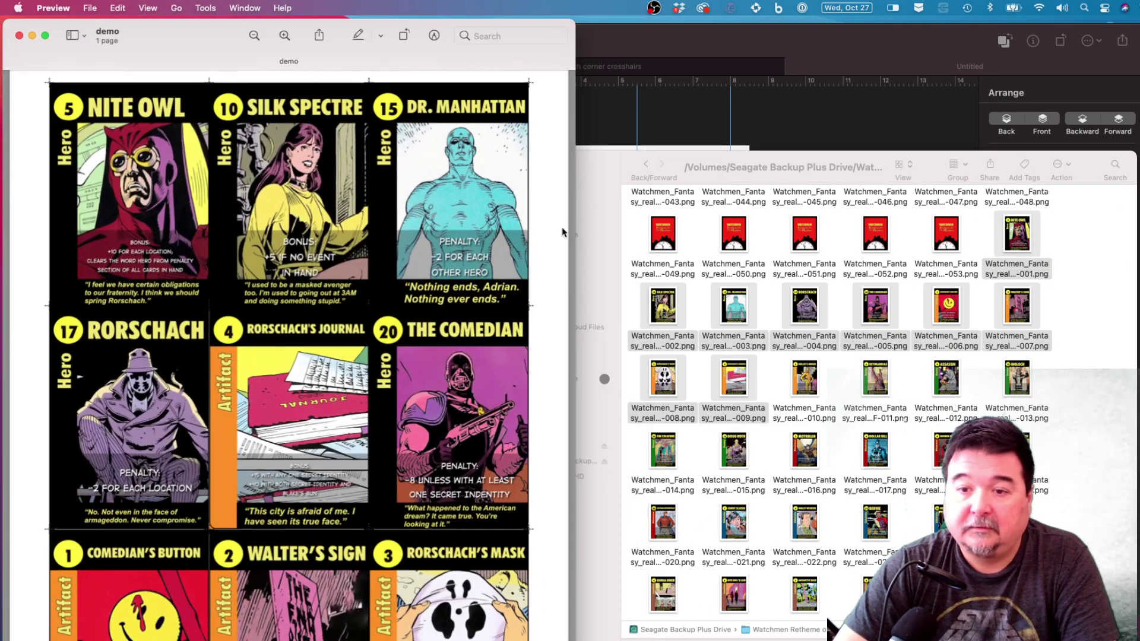
{"action": "left_click_drag", "start_coordinate": [202, 43], "coordinate": [448, 41]}
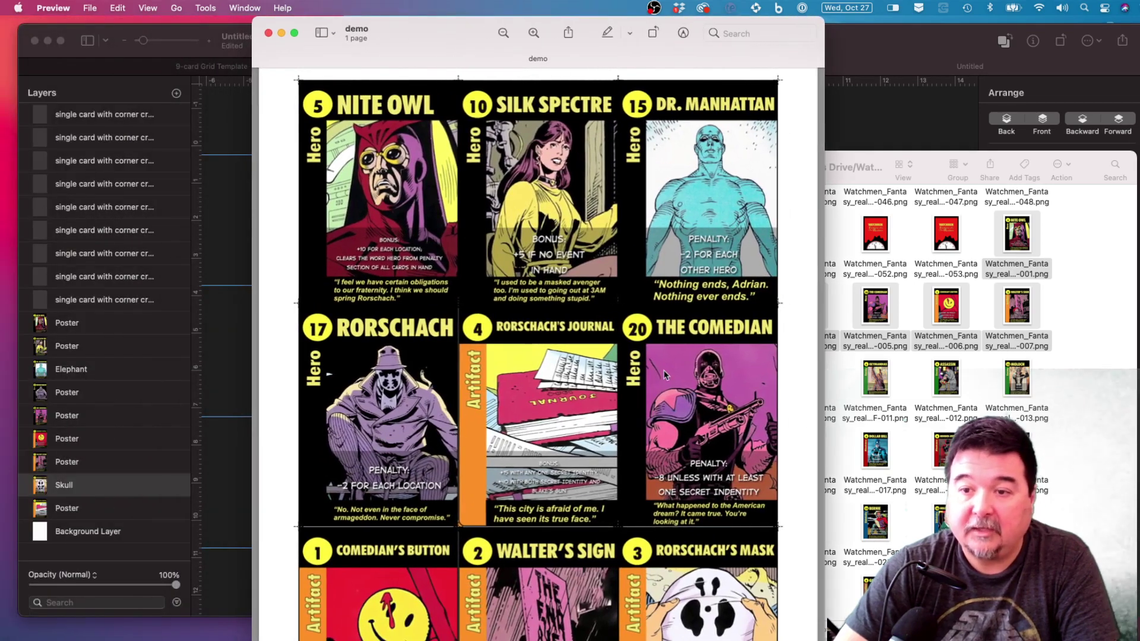
Examine the demo PDF's card edges and the crosshairs around the grid, up close and across the whole page.
{"action": "scroll", "coordinate": [667, 374], "scroll_direction": "down", "scroll_amount": 4}
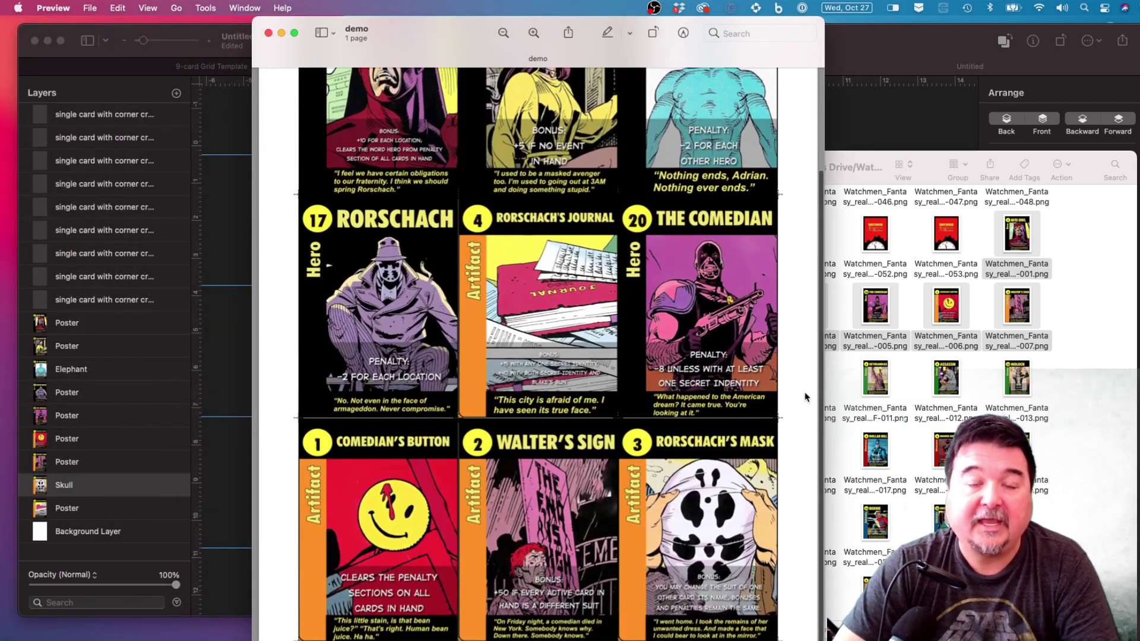
{"action": "scroll", "coordinate": [670, 402], "scroll_direction": "up", "scroll_amount": 4}
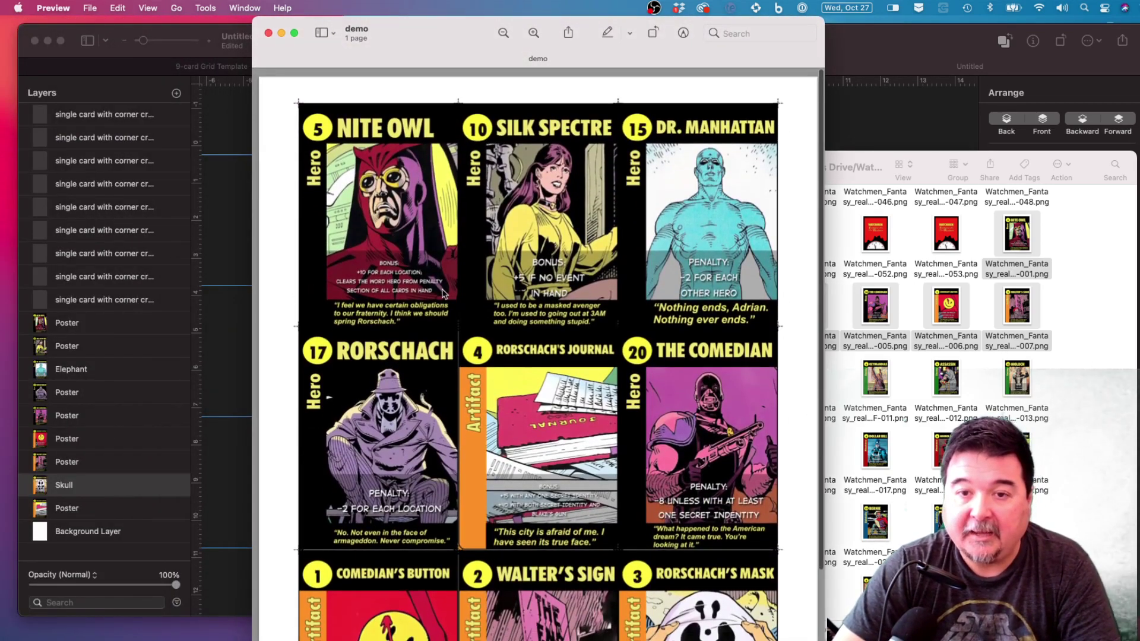
{"action": "scroll", "coordinate": [462, 224], "scroll_direction": "down", "scroll_amount": 1}
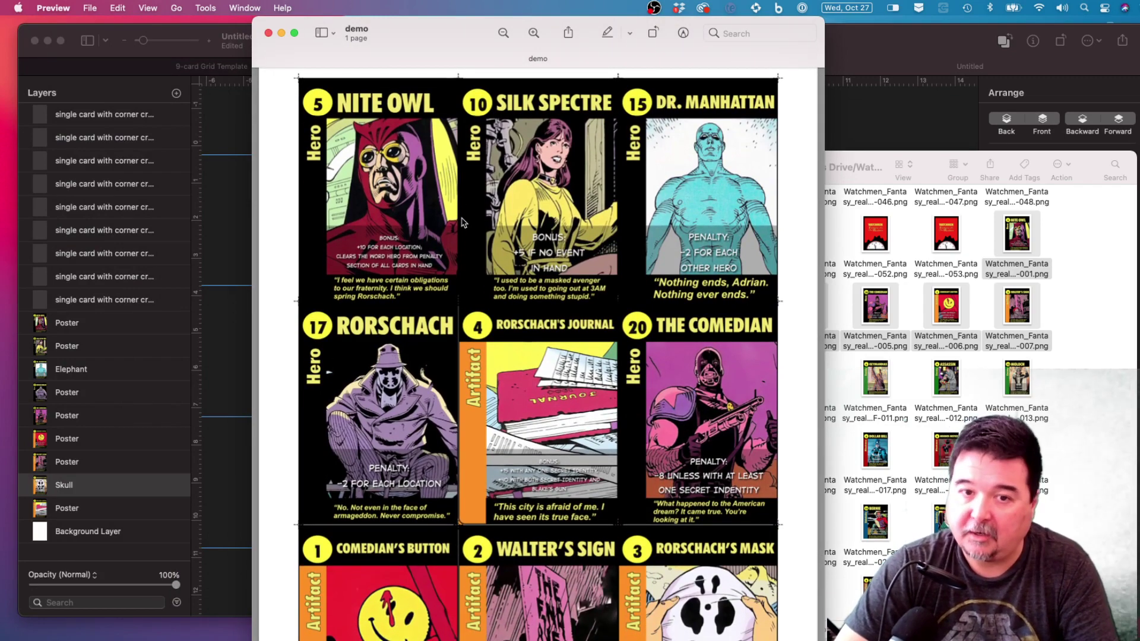
{"action": "scroll", "coordinate": [800, 387], "scroll_direction": "down", "scroll_amount": 3}
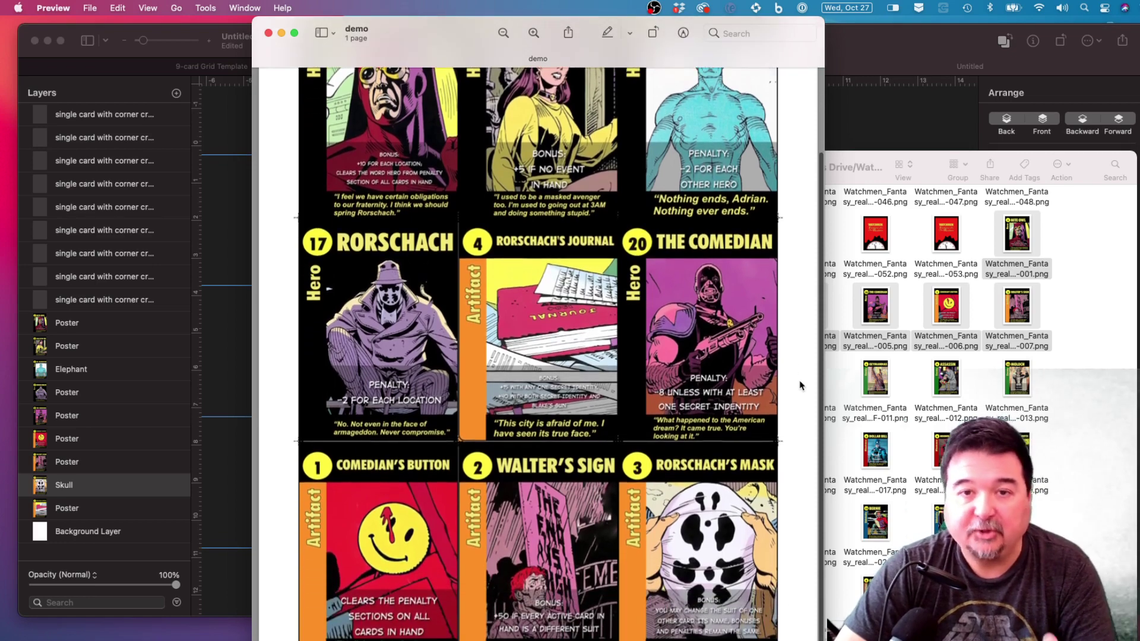
{"action": "scroll", "coordinate": [800, 386], "scroll_direction": "down", "scroll_amount": 1}
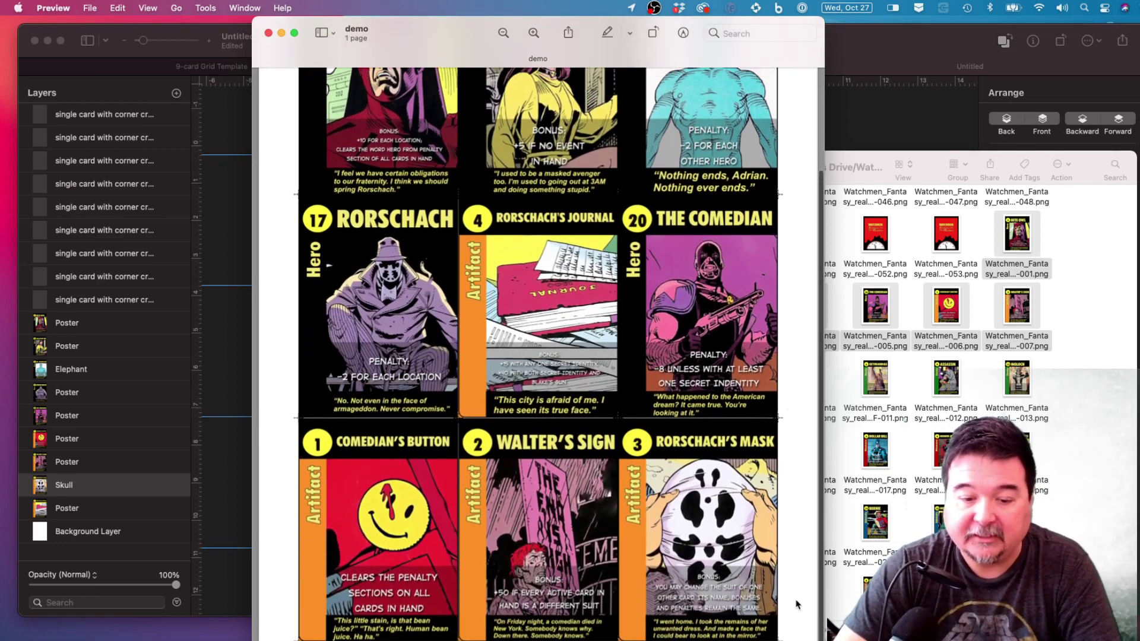
{"action": "scroll", "coordinate": [294, 193], "scroll_direction": "up", "scroll_amount": 5}
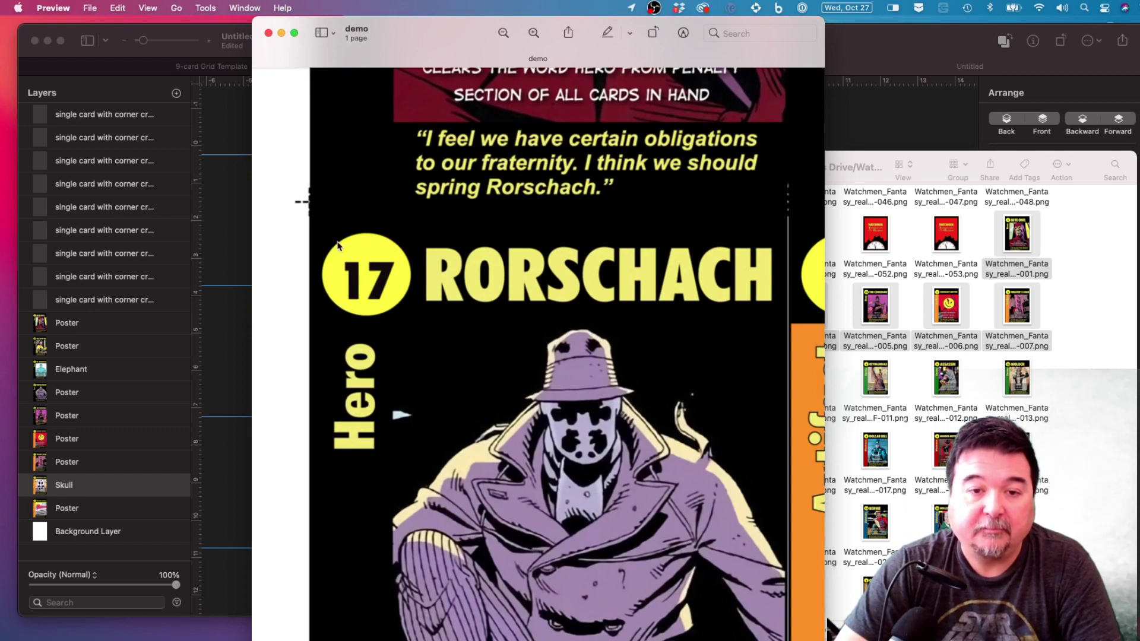
{"action": "scroll", "coordinate": [338, 246], "scroll_direction": "down", "scroll_amount": 4}
{"action": "scroll", "coordinate": [593, 585], "scroll_direction": "down", "scroll_amount": 2}
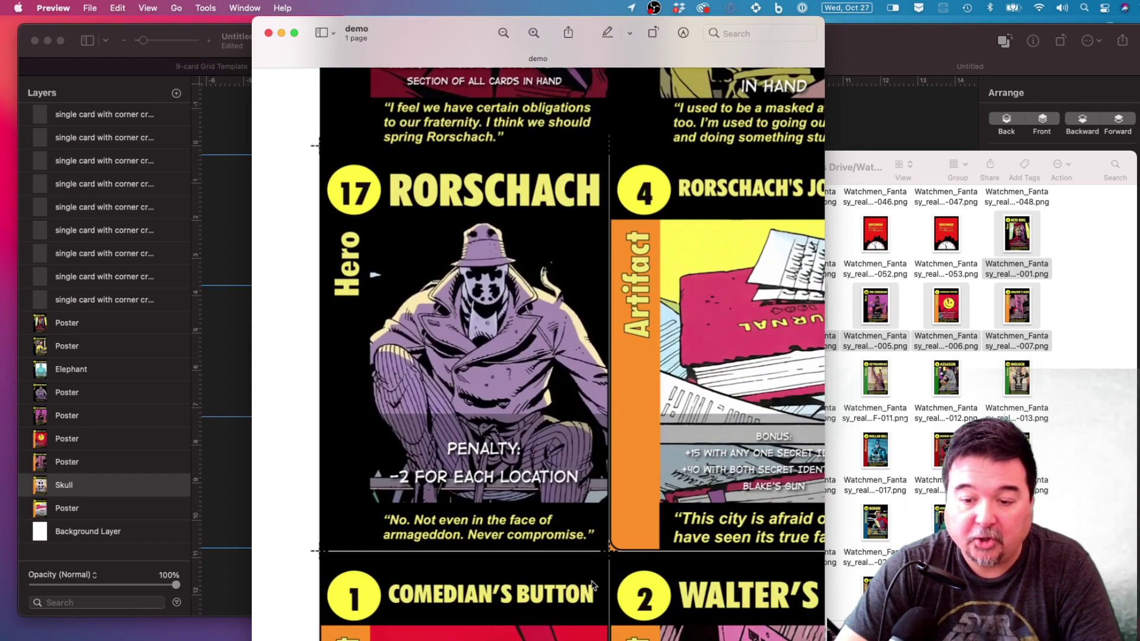
{"action": "scroll", "coordinate": [589, 534], "scroll_direction": "right", "scroll_amount": 10}
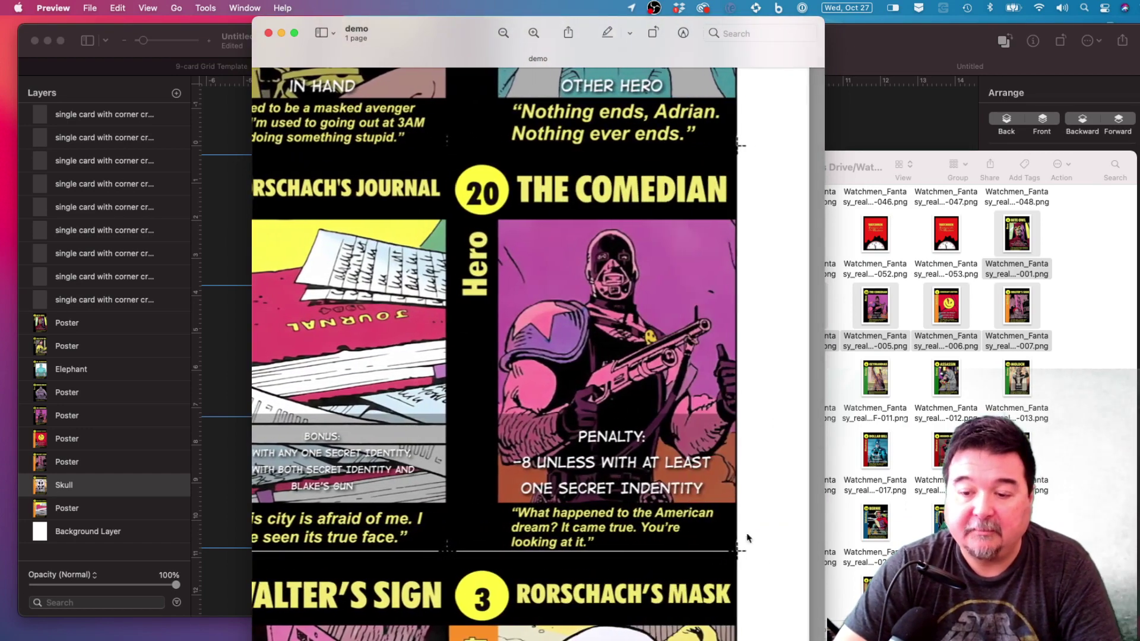
{"action": "scroll", "coordinate": [748, 559], "scroll_direction": "down", "scroll_amount": 6}
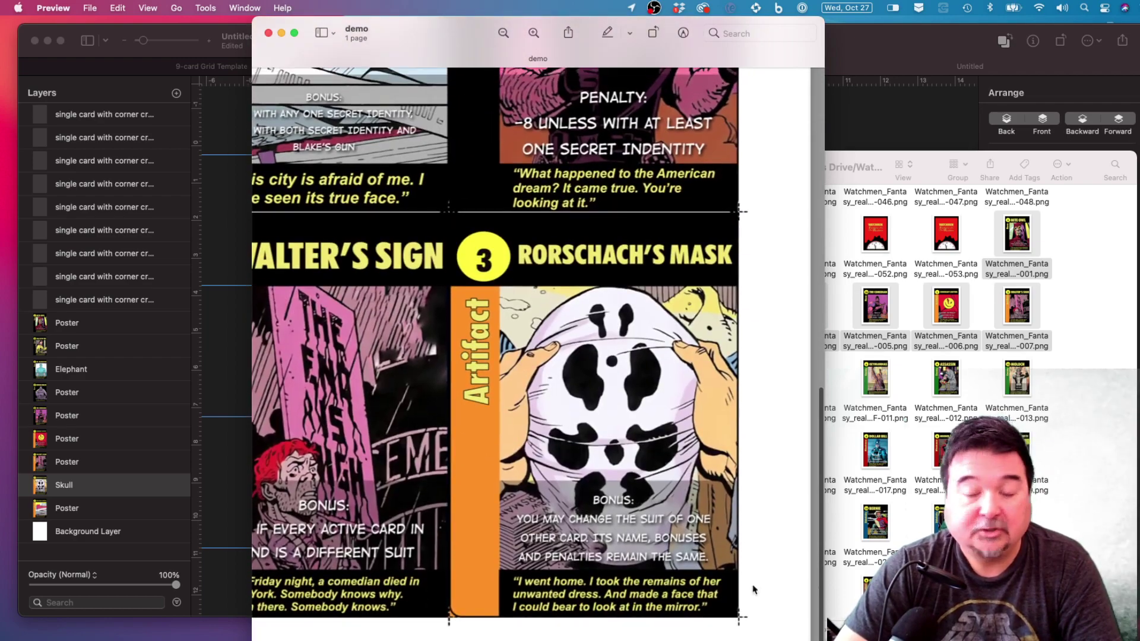
{"action": "key", "text": "super+minus"}
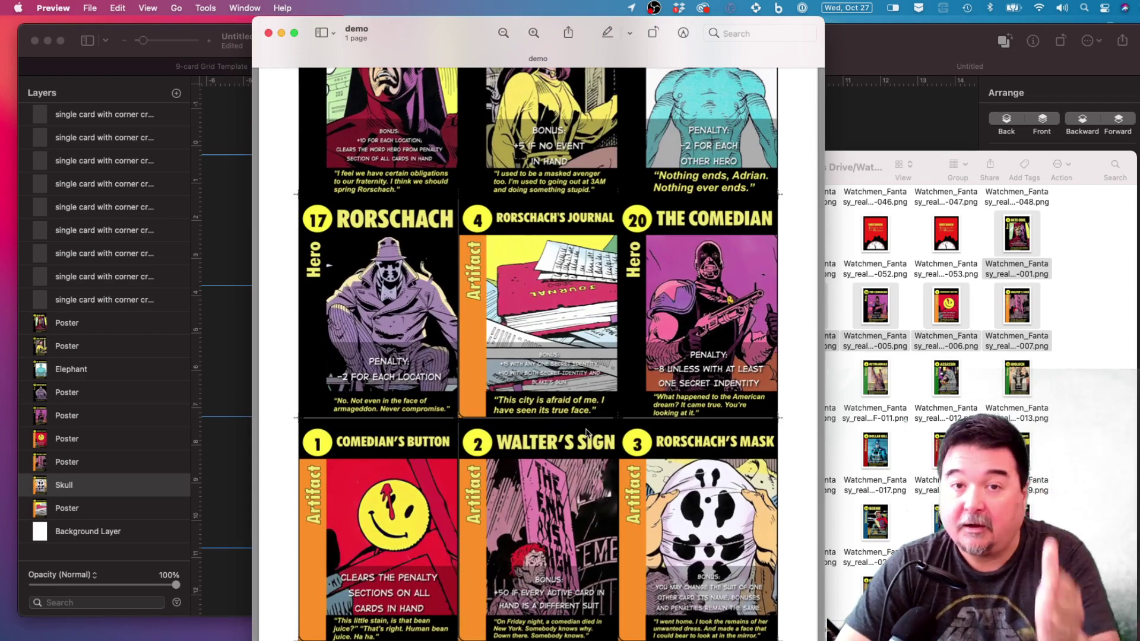
{"action": "key", "text": "super+minus"}
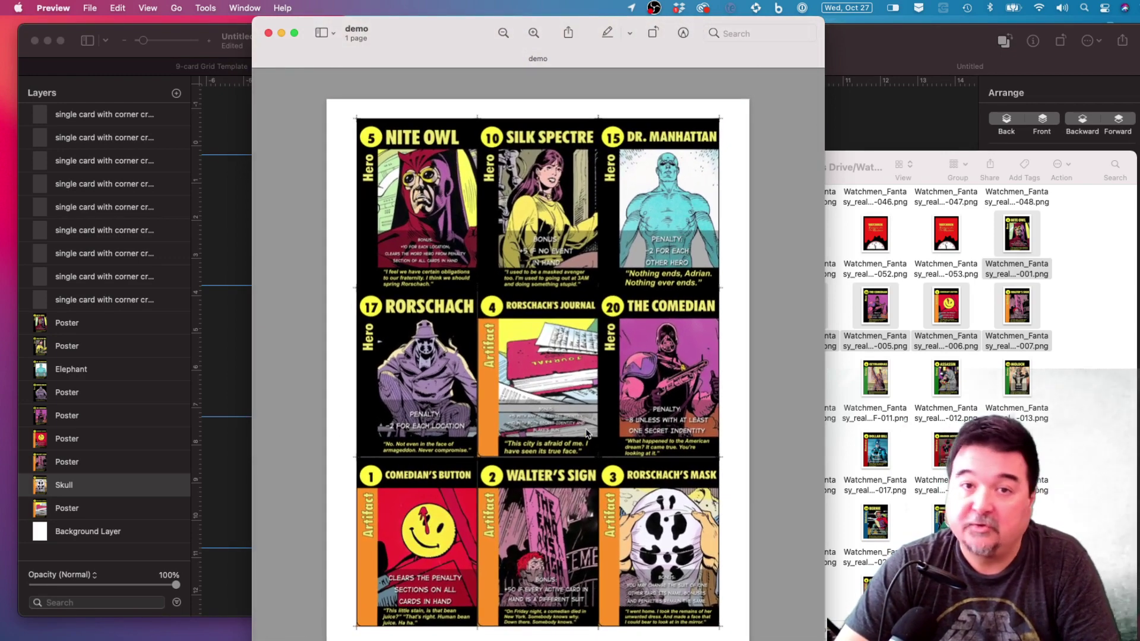